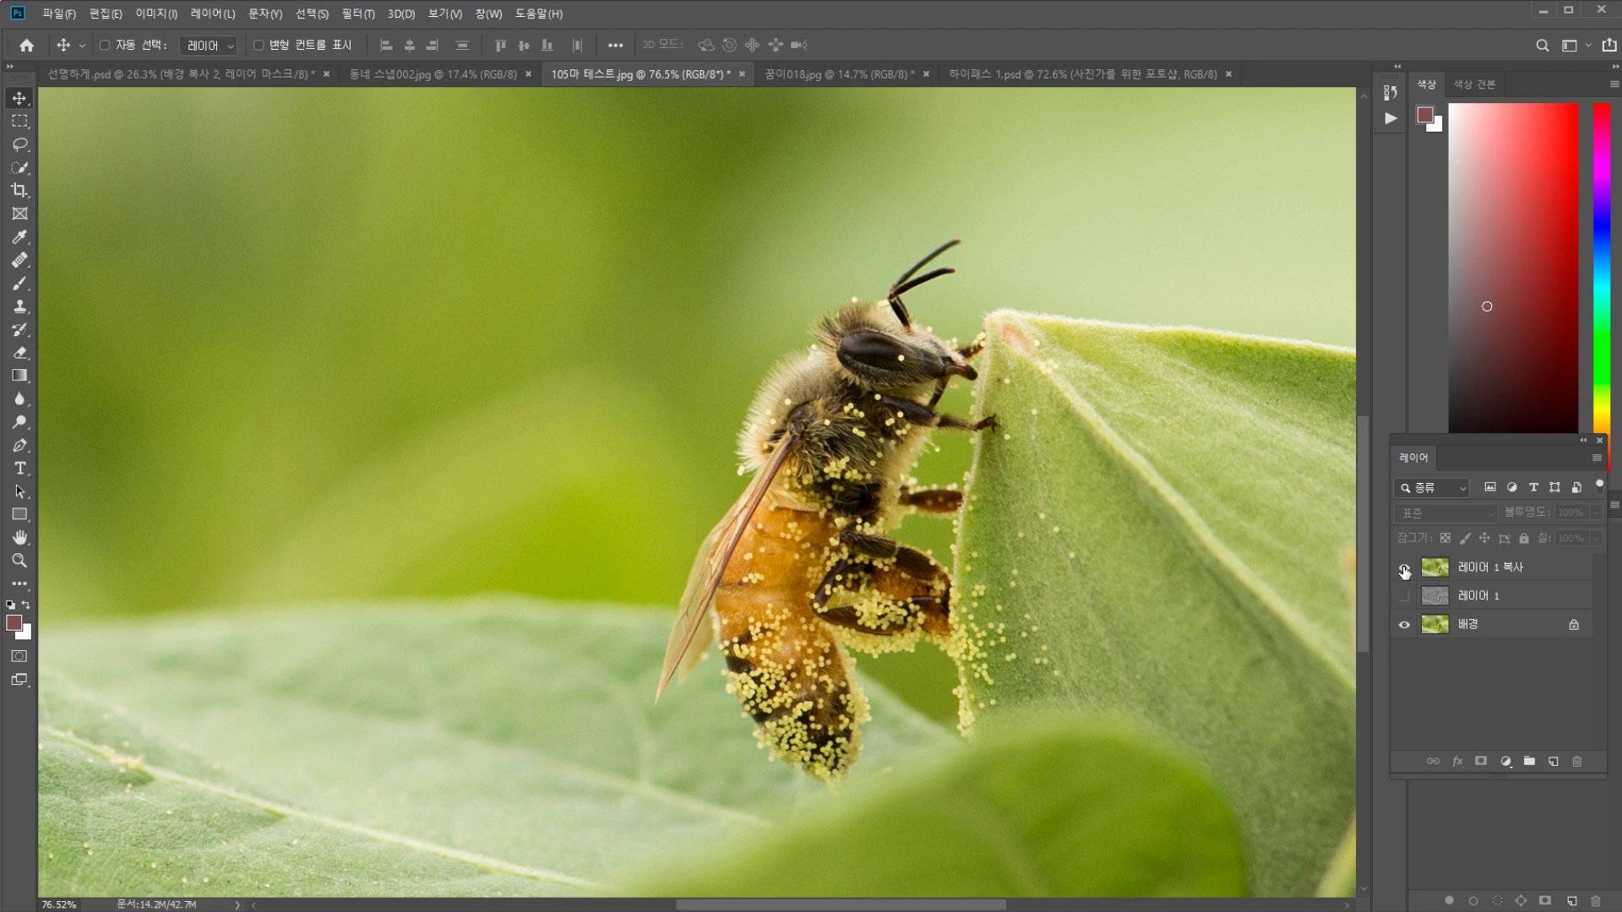
Toggle the visibility of 레이어 1 복사 and 레이어 1 in turn to compare their sharpening effects on the bee.
{"action": "left_click", "coordinate": [1404, 569]}
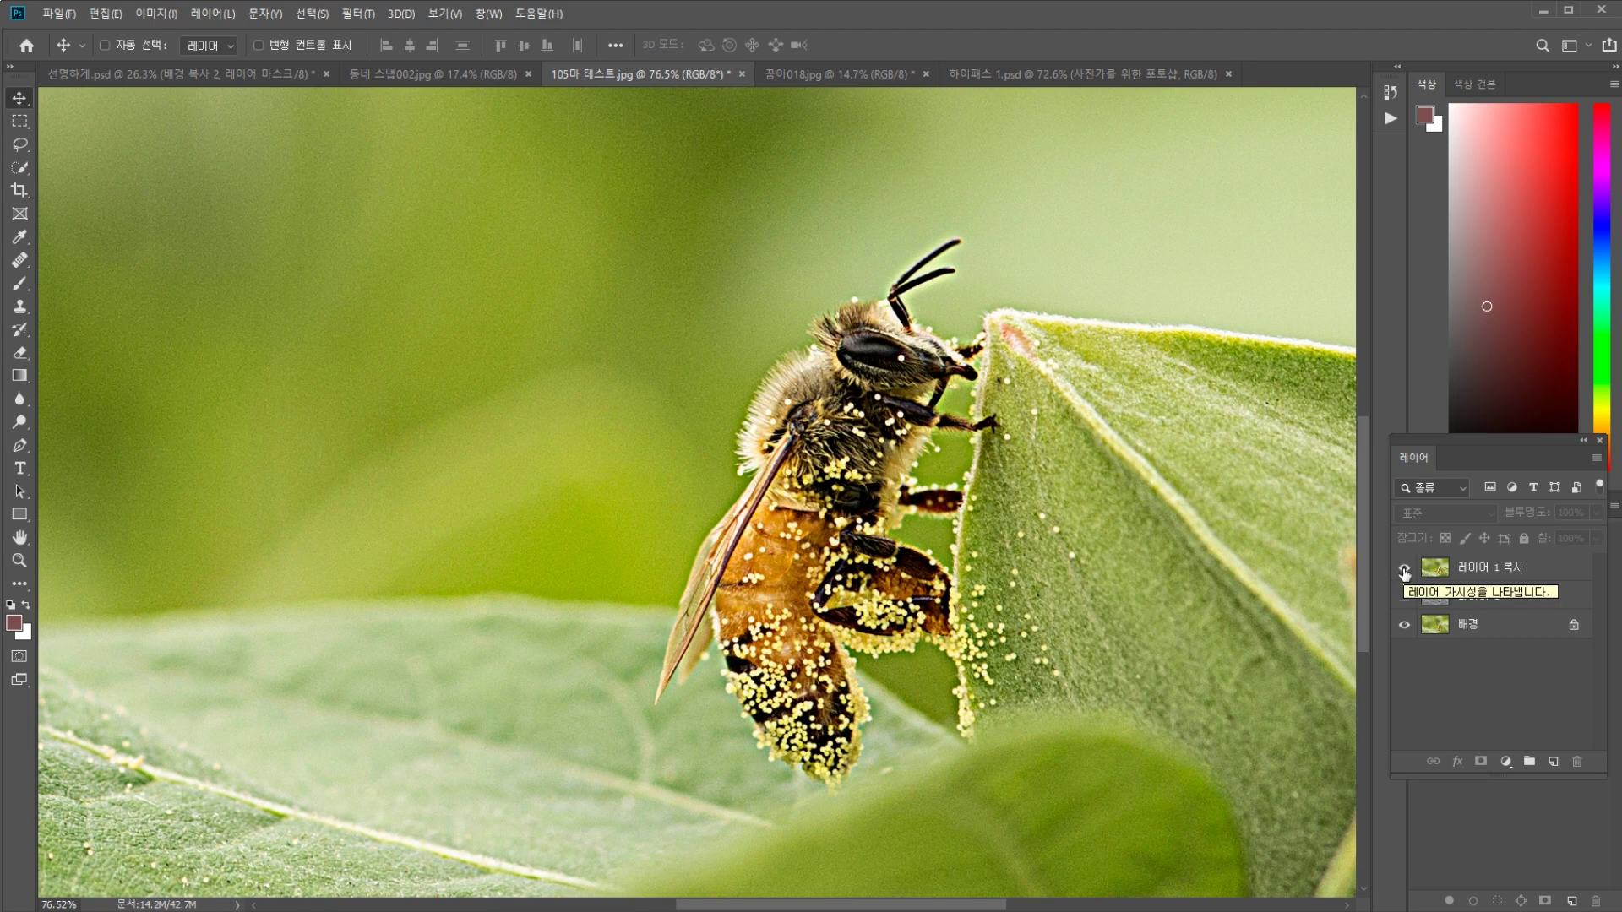
{"action": "left_click", "coordinate": [1403, 570]}
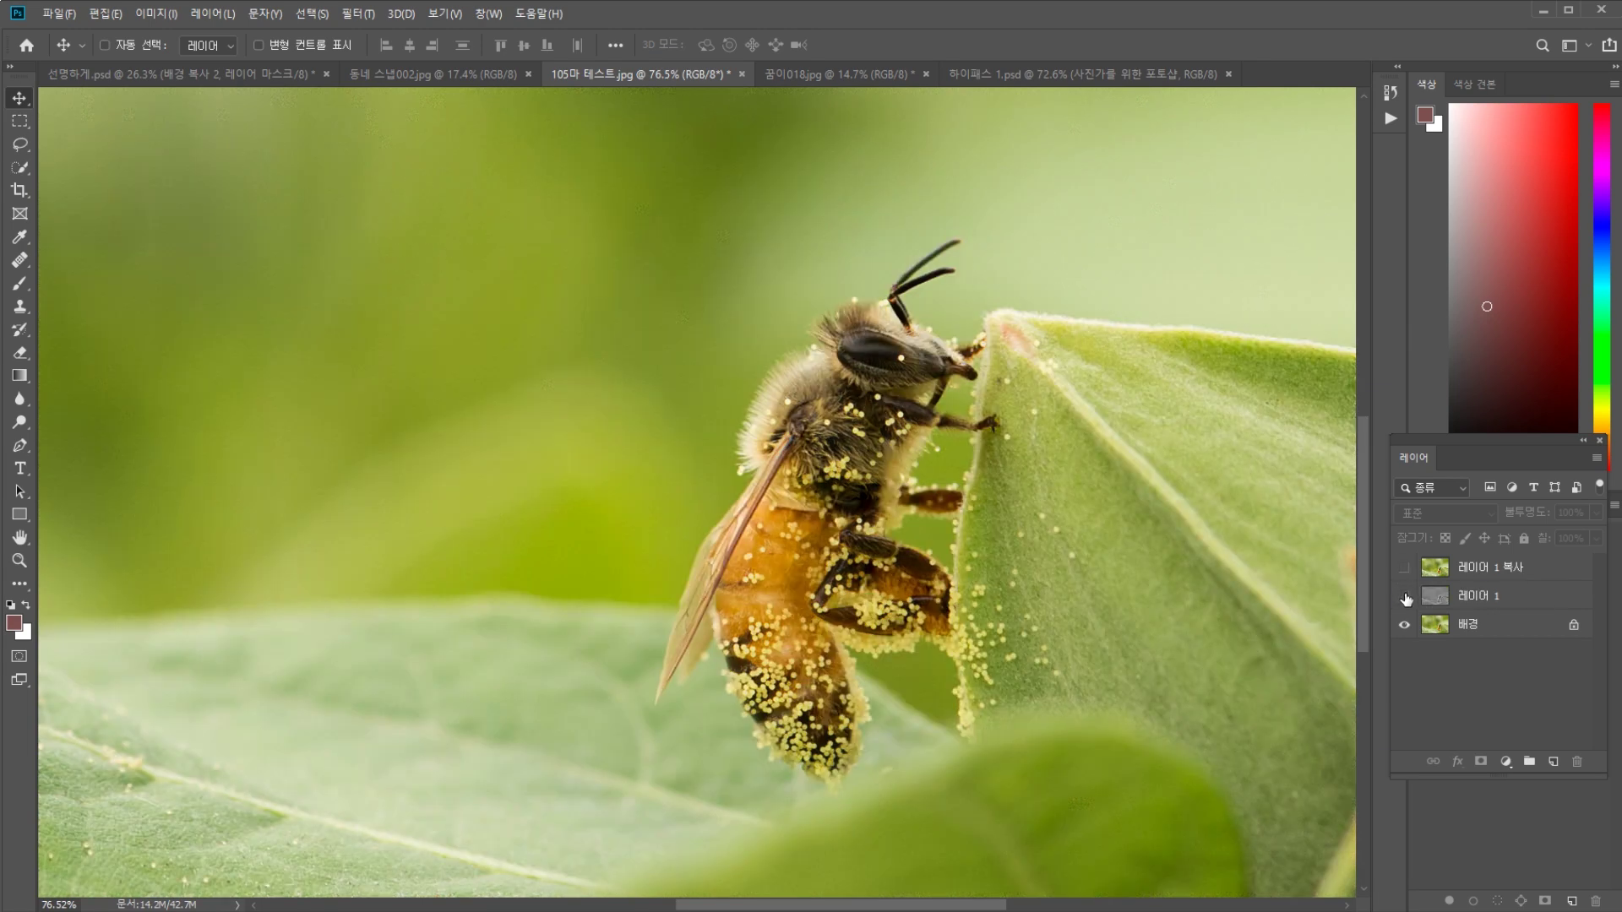
{"action": "left_click", "coordinate": [1404, 597]}
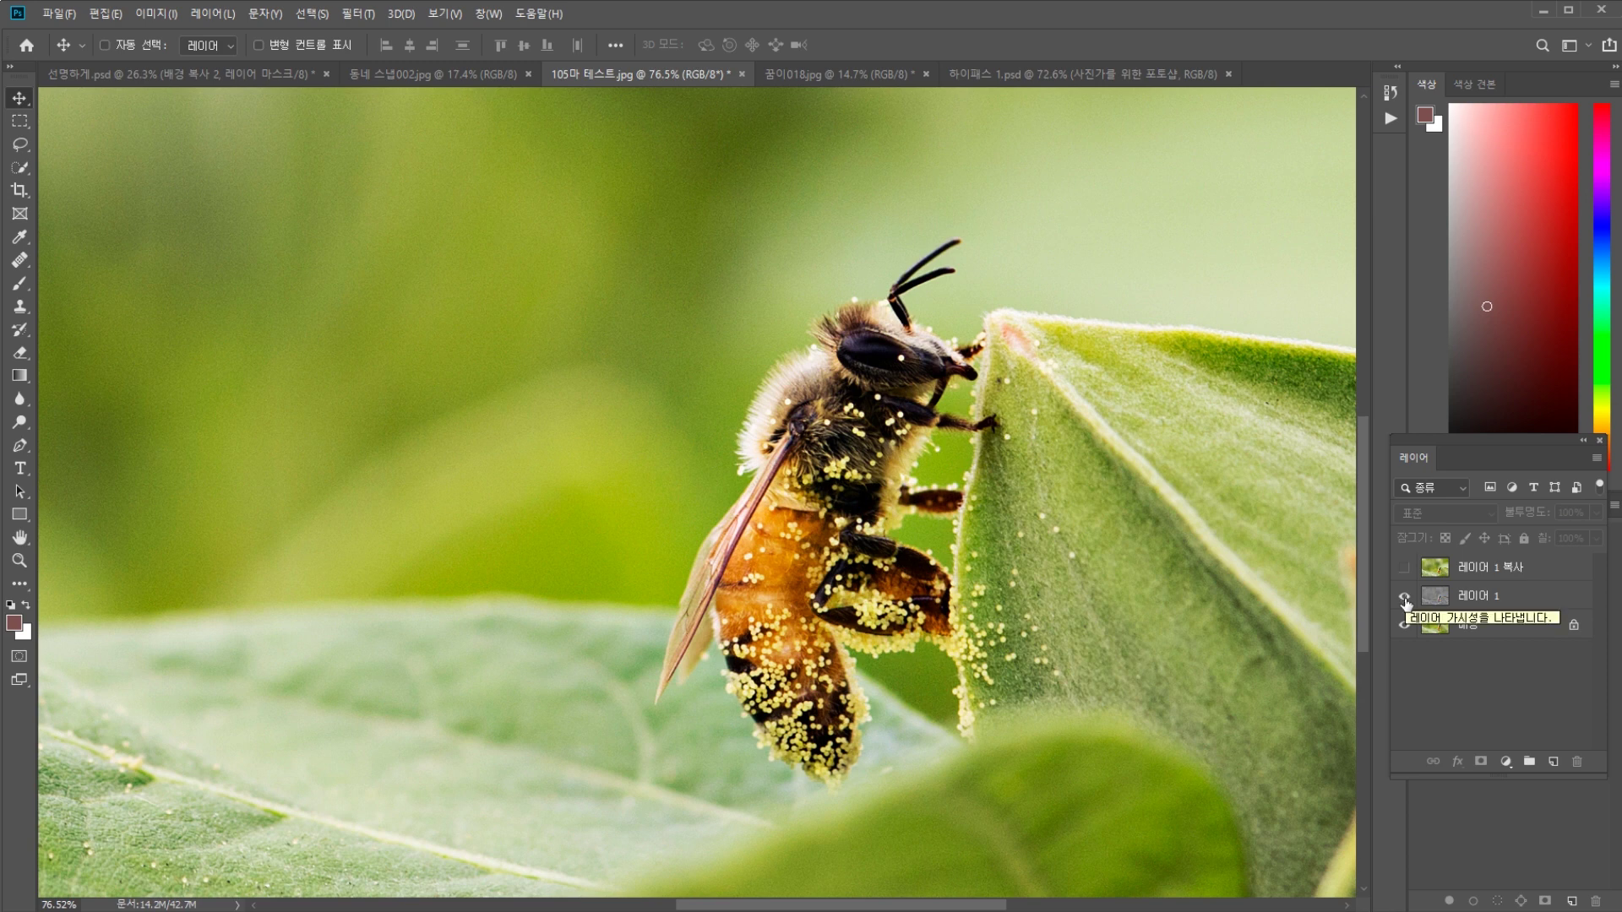
{"action": "left_click", "coordinate": [1404, 569]}
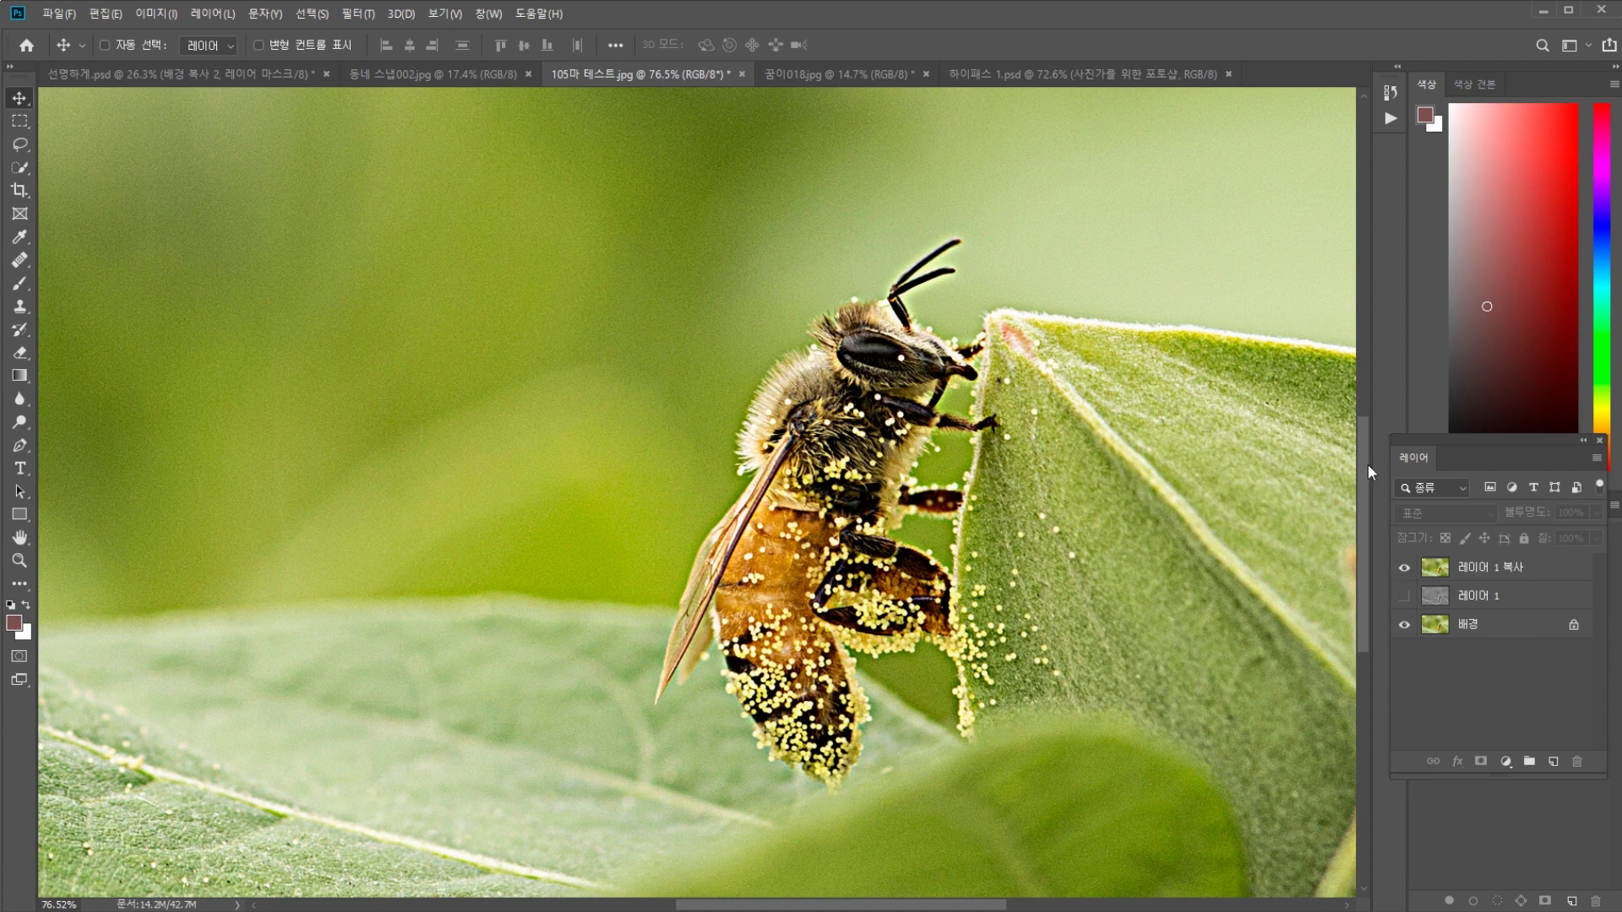
{"action": "left_click", "coordinate": [1404, 572]}
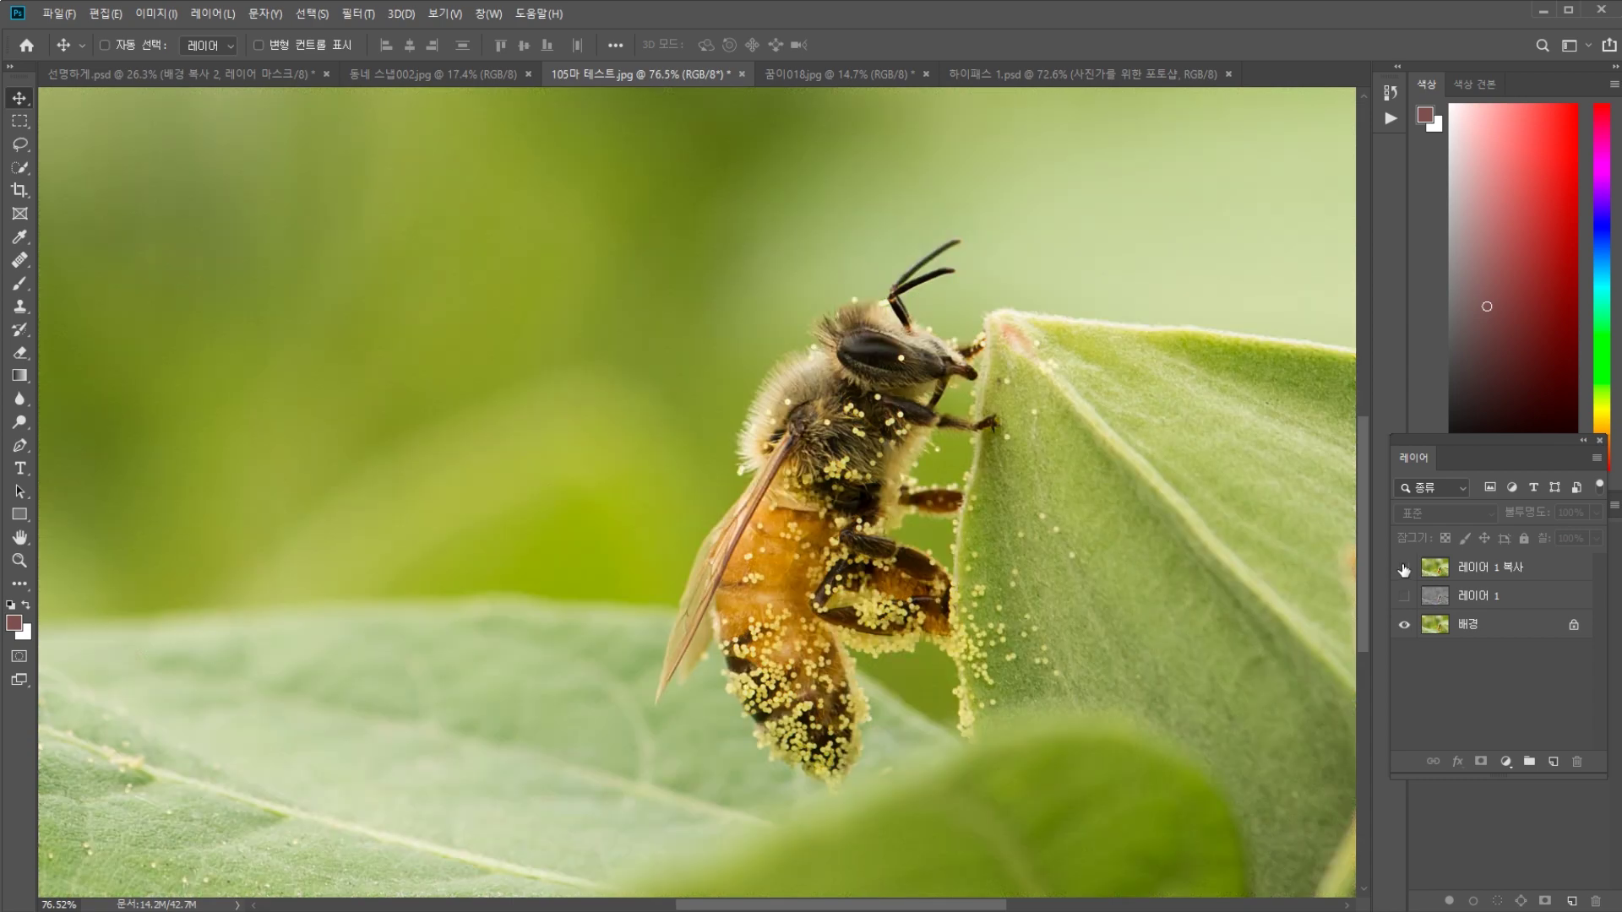
{"action": "left_click", "coordinate": [1404, 597]}
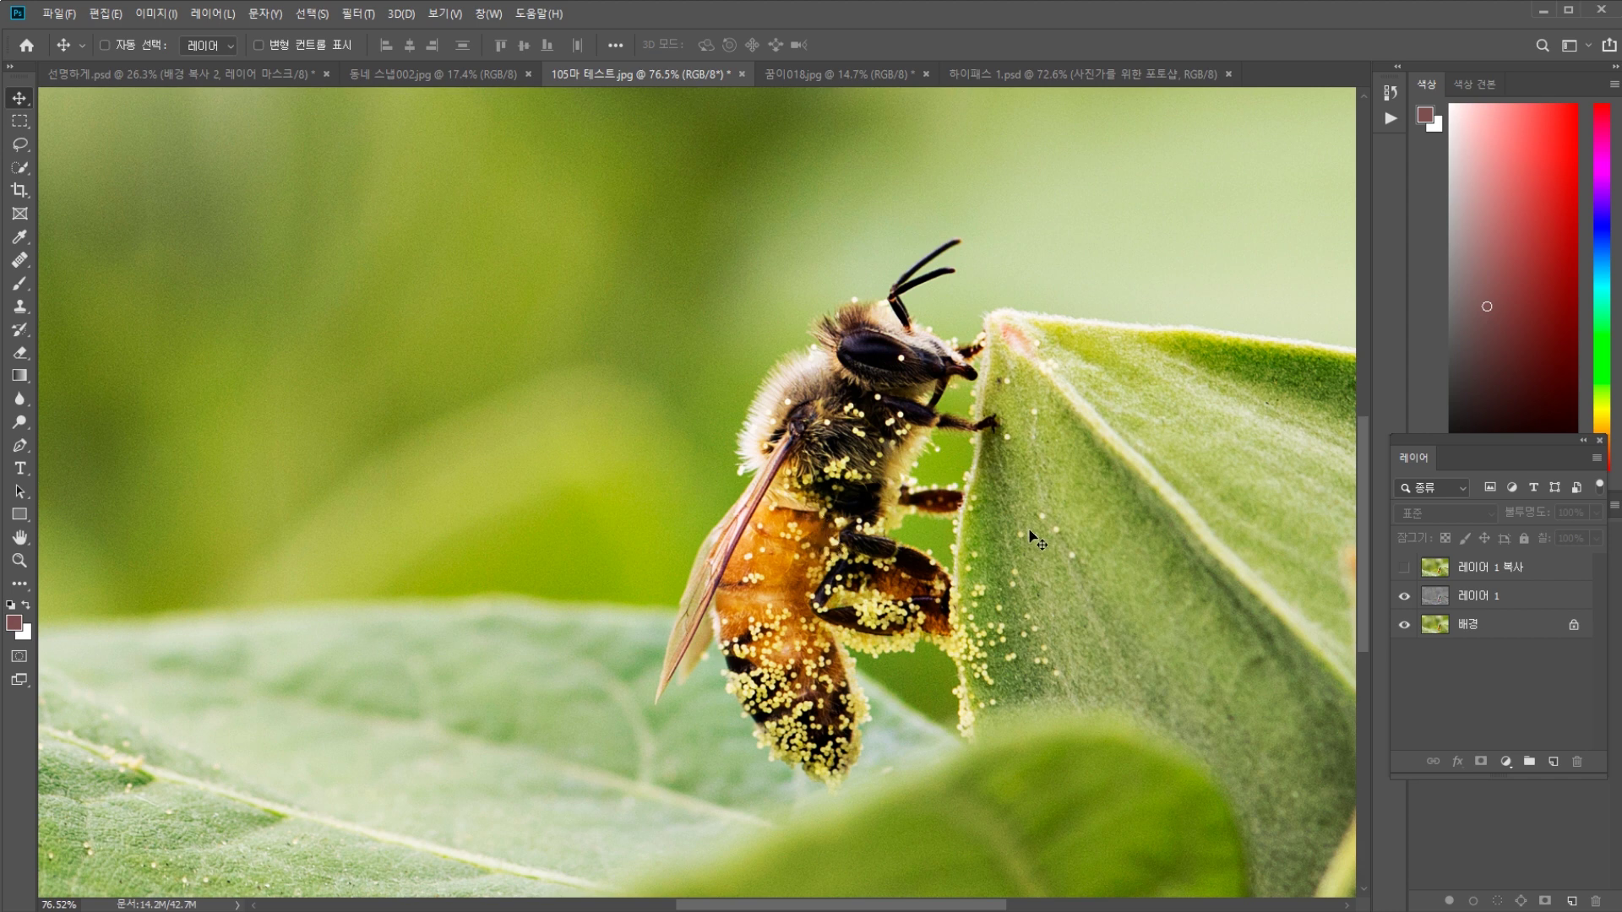
{"action": "left_click", "coordinate": [1404, 596]}
Compare the effects of 레이어 1 복사 and 레이어 1 on the blurred green background above the leaf by toggling each layer.
{"action": "scroll", "coordinate": [884, 608], "scroll_direction": "left", "scroll_amount": 10}
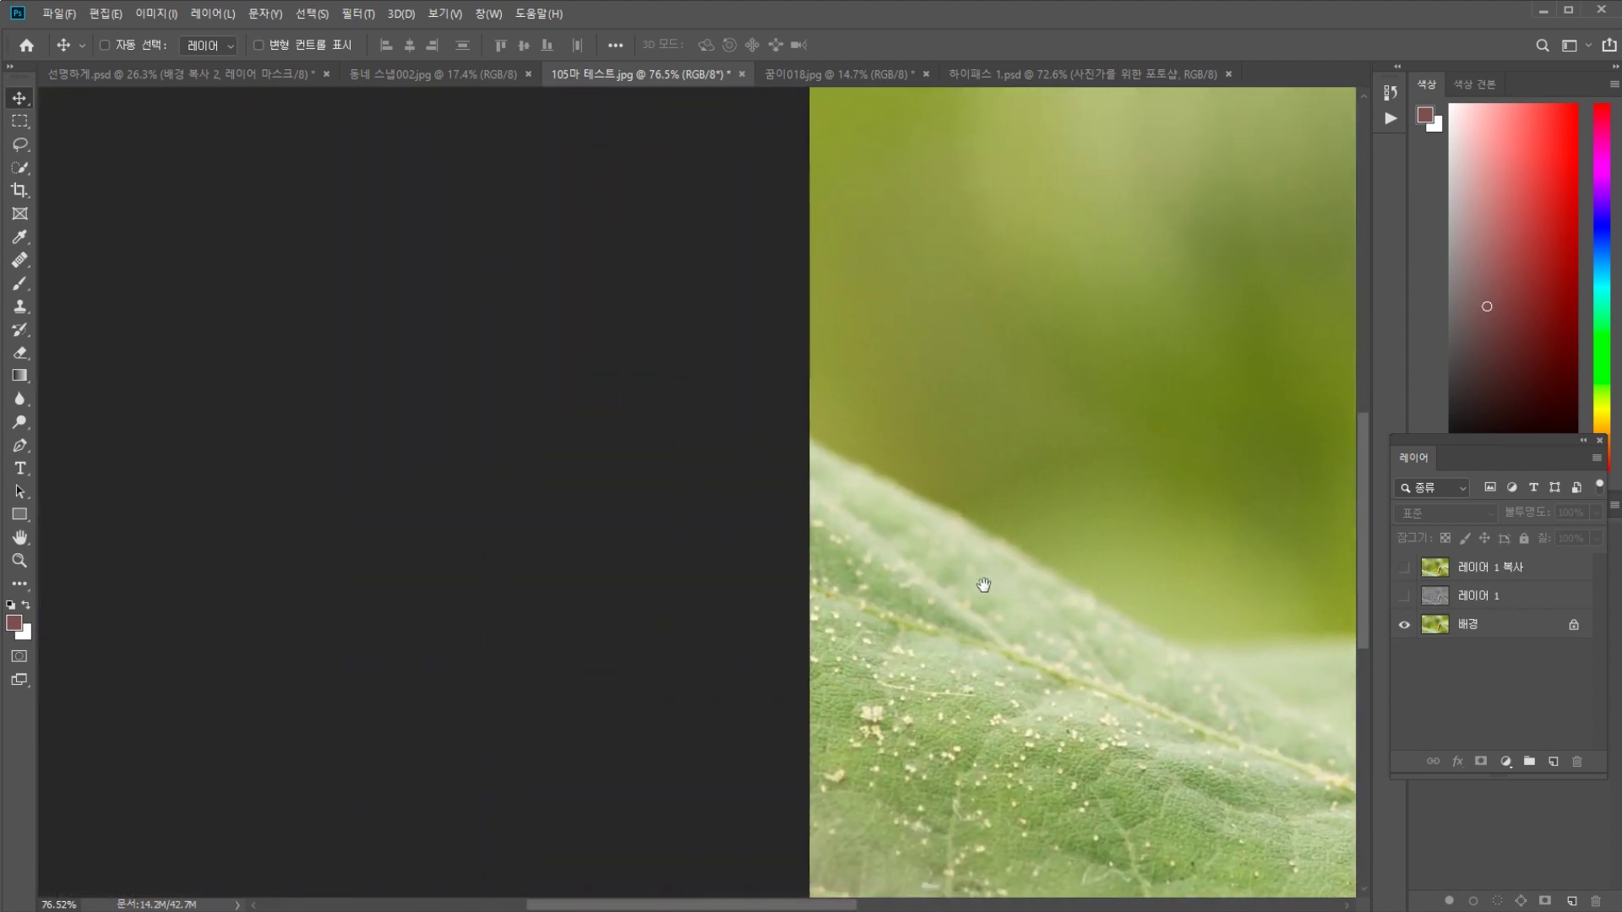
{"action": "left_click_drag", "start_coordinate": [983, 585], "coordinate": [580, 590]}
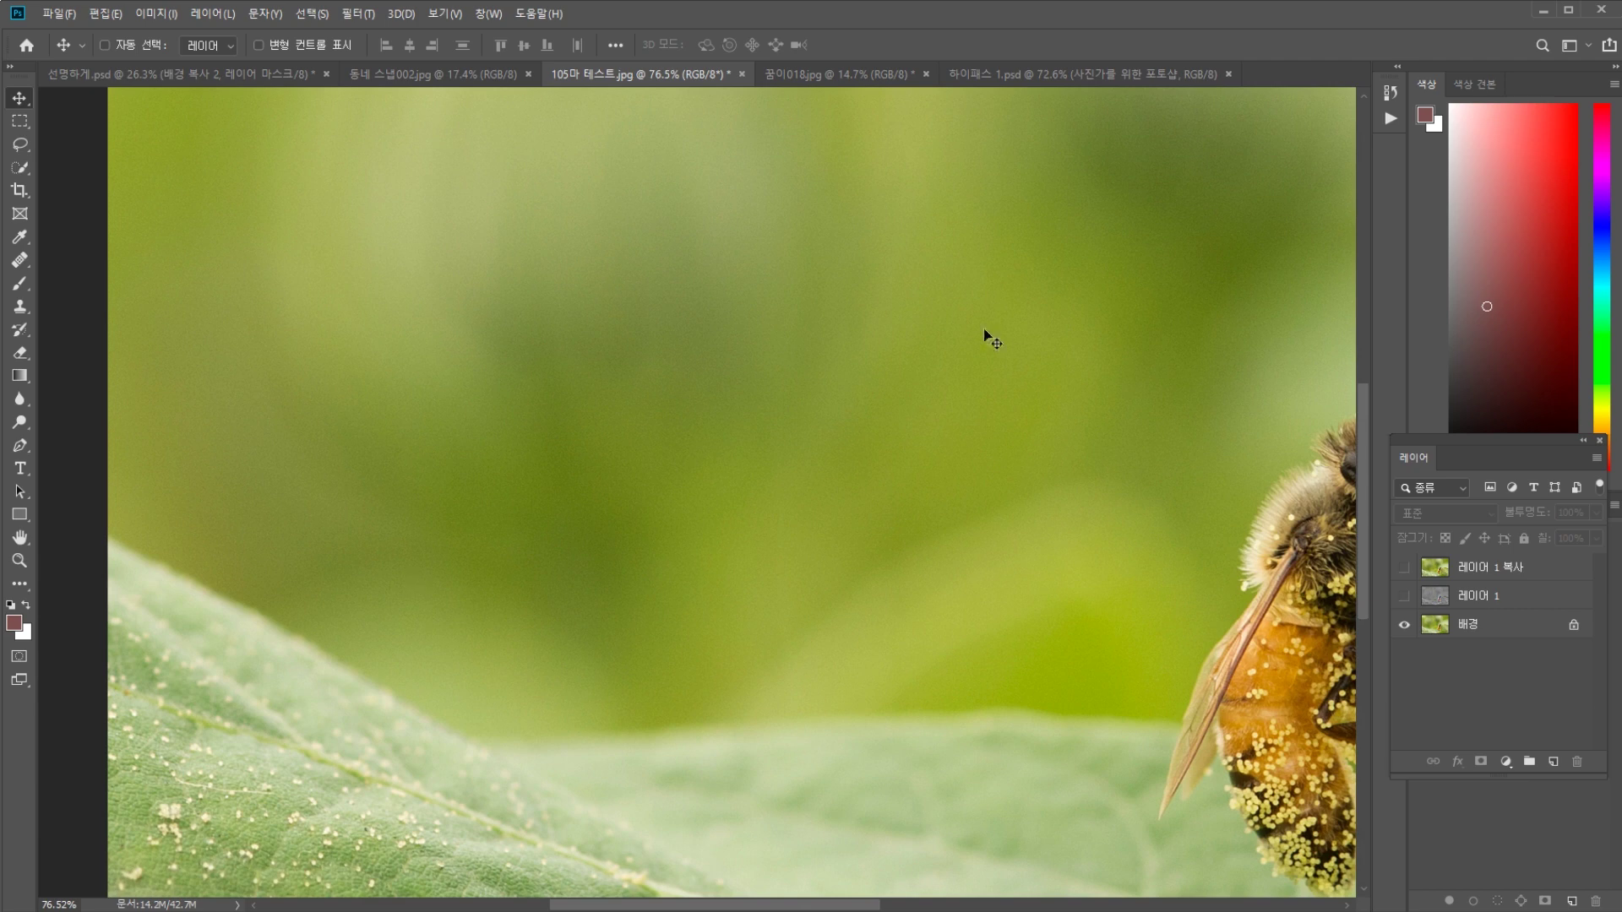
{"action": "scroll", "coordinate": [377, 534], "scroll_direction": "up", "scroll_amount": 3}
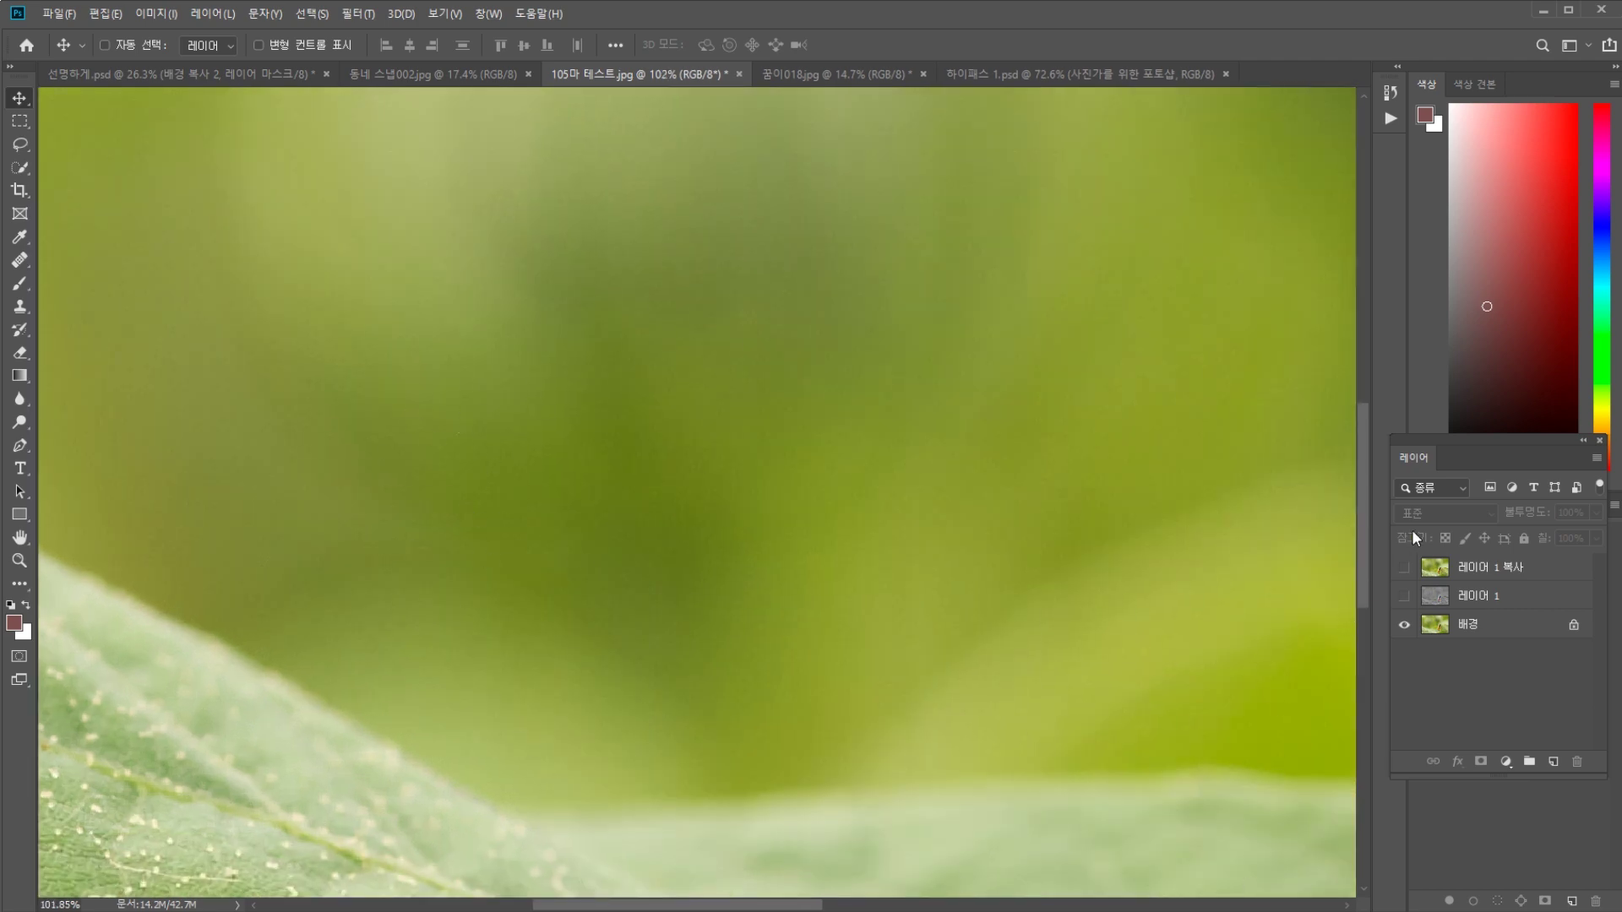
{"action": "left_click", "coordinate": [1405, 569]}
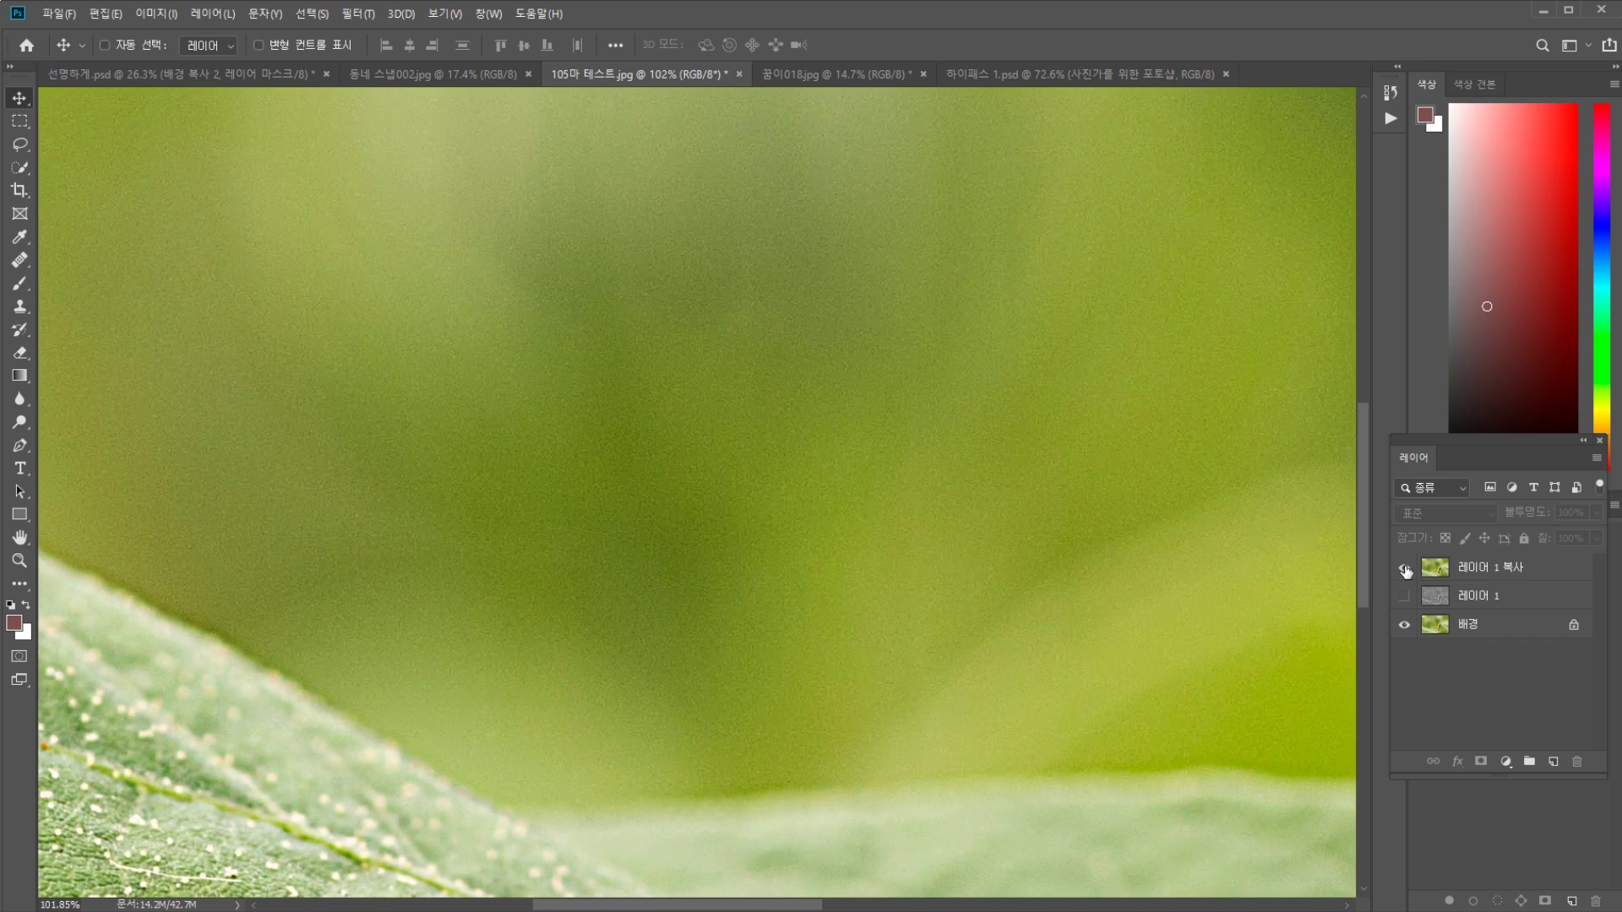
{"action": "left_click", "coordinate": [1404, 568]}
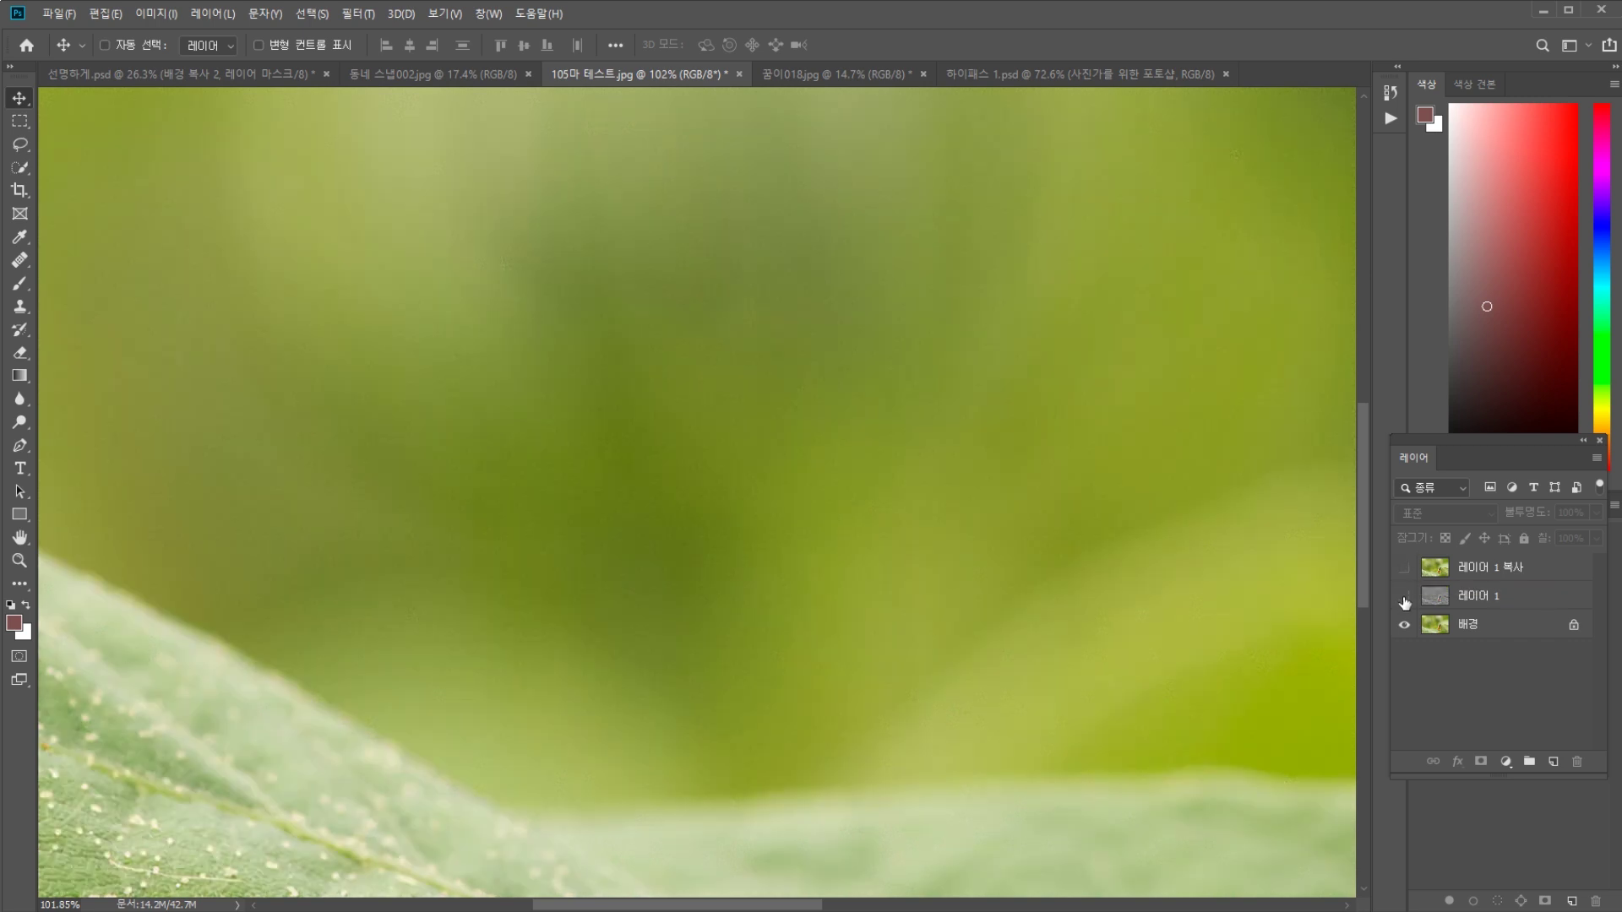
{"action": "left_click", "coordinate": [1405, 597]}
{"action": "left_click", "coordinate": [1405, 597]}
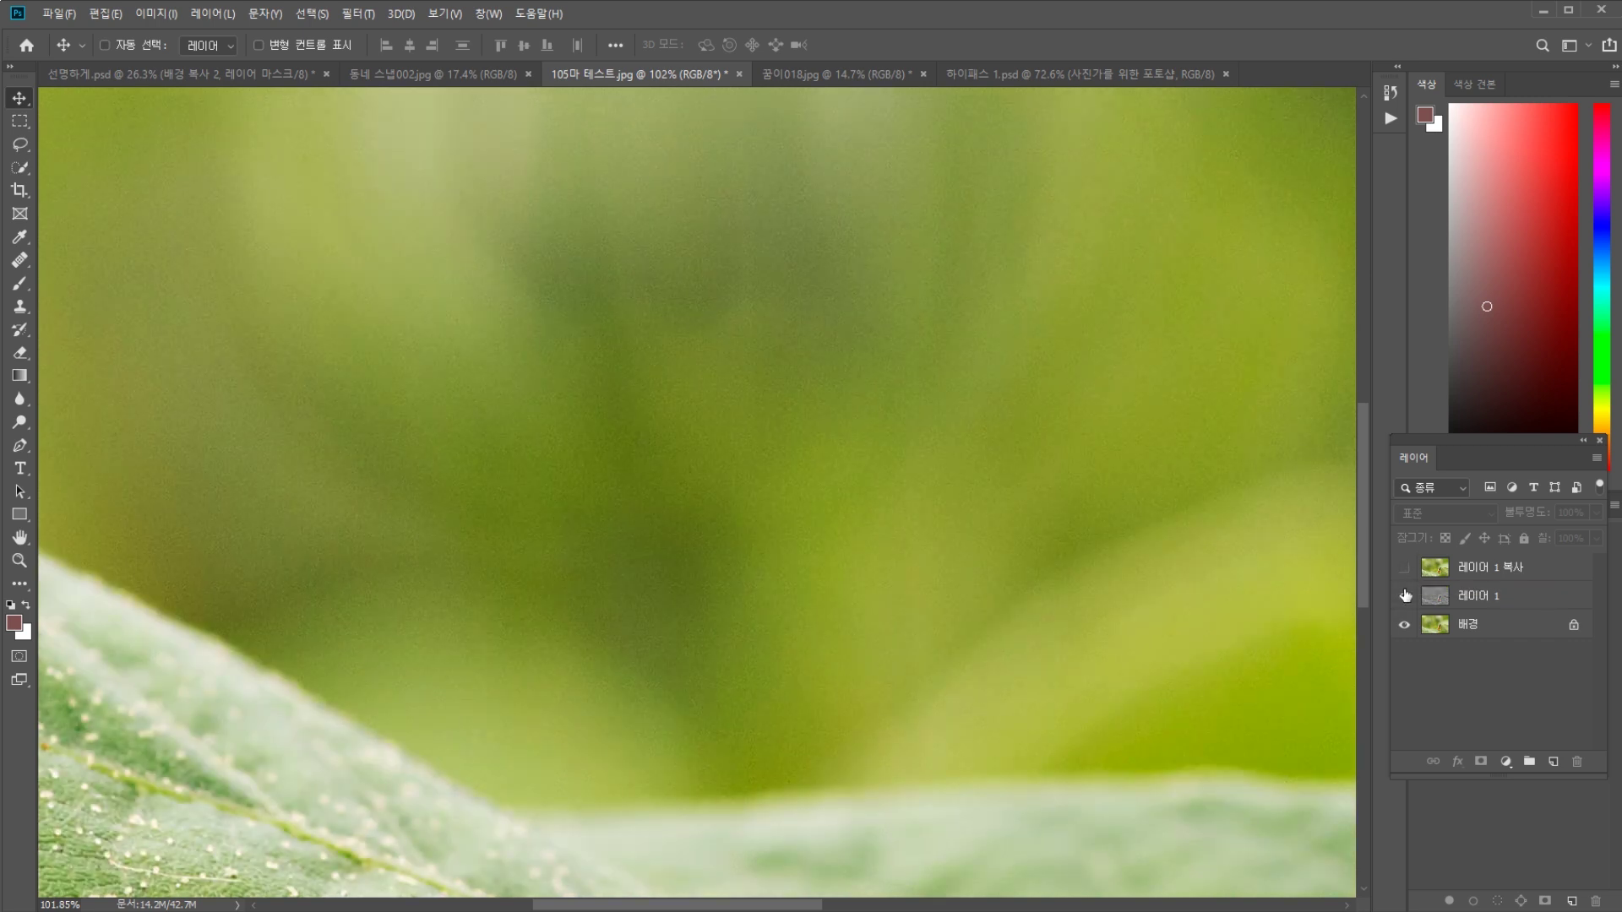
{"action": "left_click", "coordinate": [1405, 568]}
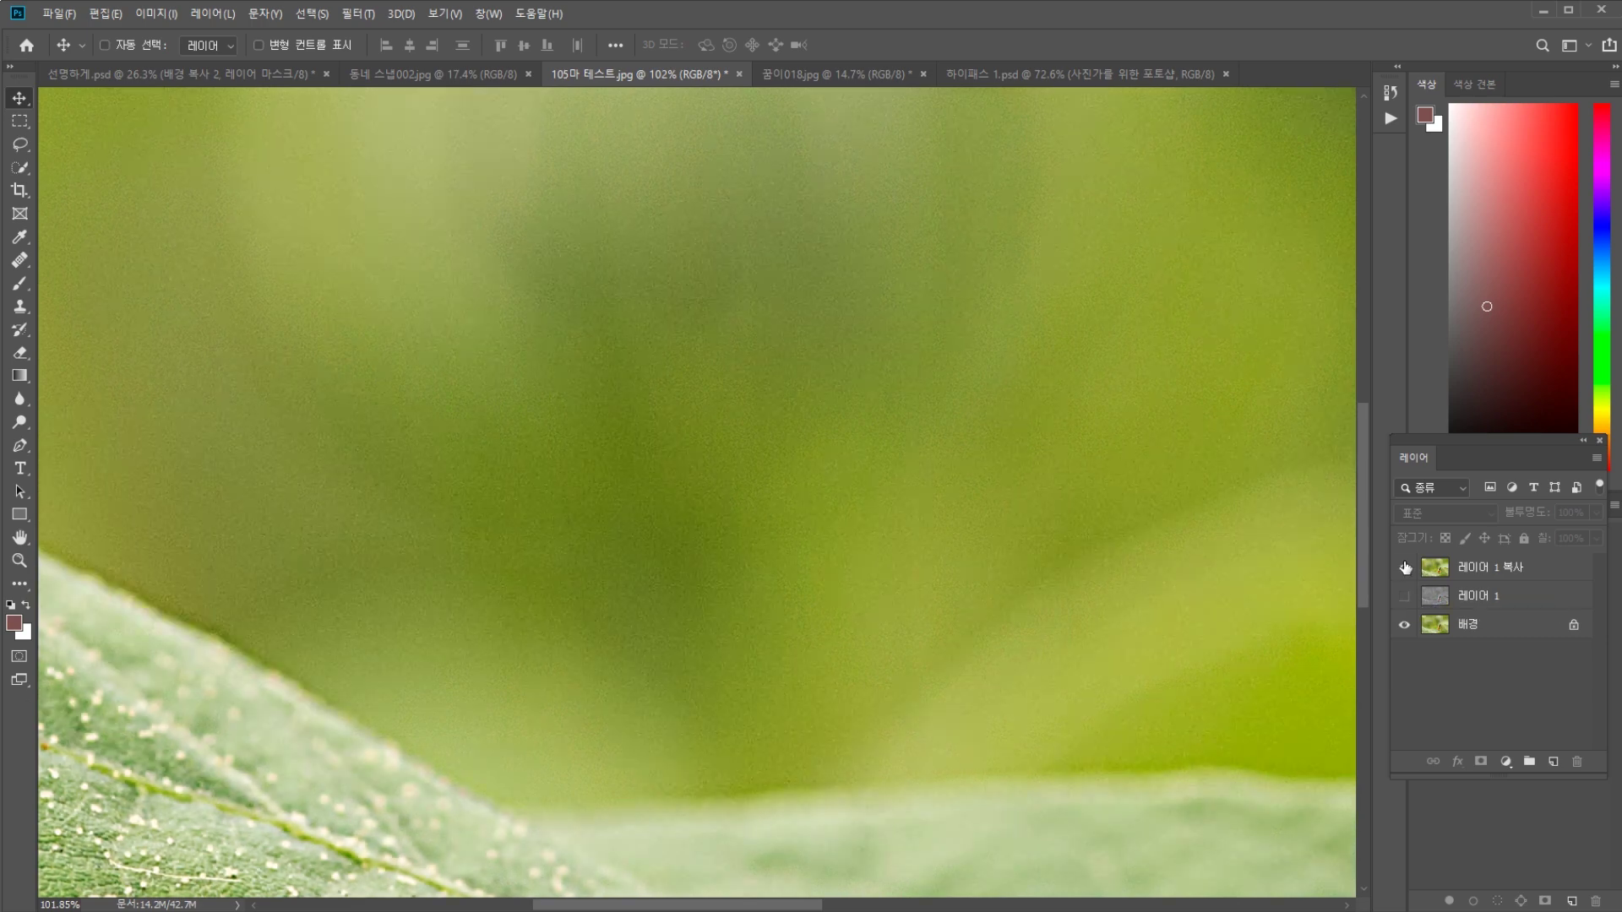
{"action": "left_click", "coordinate": [1405, 568]}
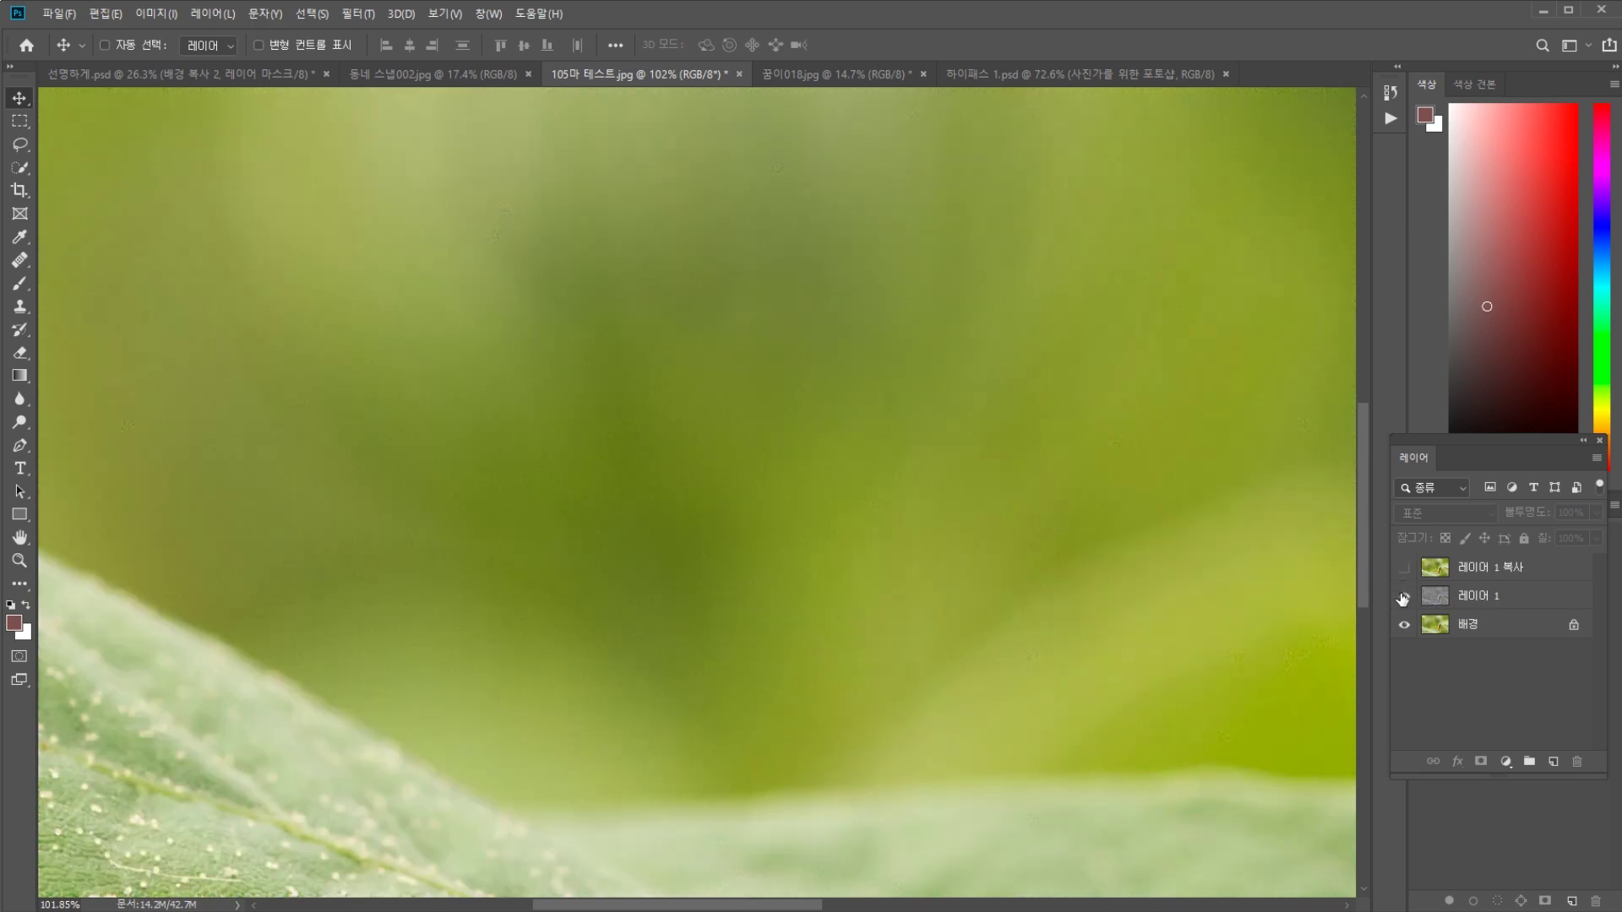
{"action": "left_click", "coordinate": [1403, 597]}
{"action": "left_click", "coordinate": [1403, 597]}
{"action": "left_click", "coordinate": [1404, 569]}
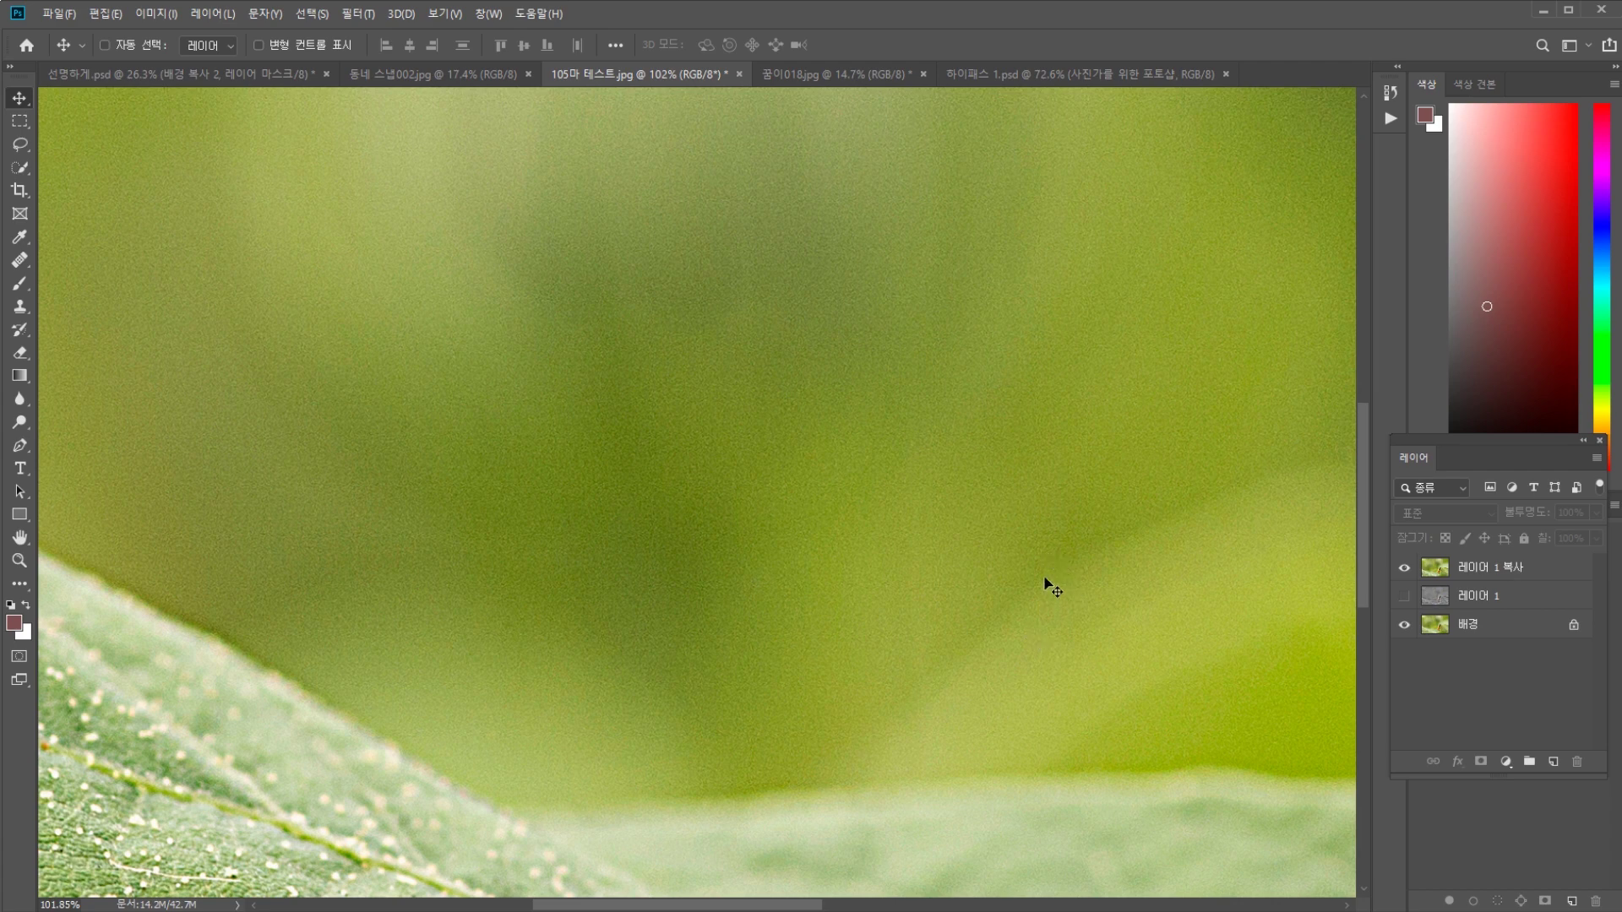
Hide 레이어 1 복사 and show 레이어 1 to view its effect across the whole bee photo.
{"action": "scroll", "coordinate": [1005, 507], "scroll_direction": "down", "scroll_amount": 6}
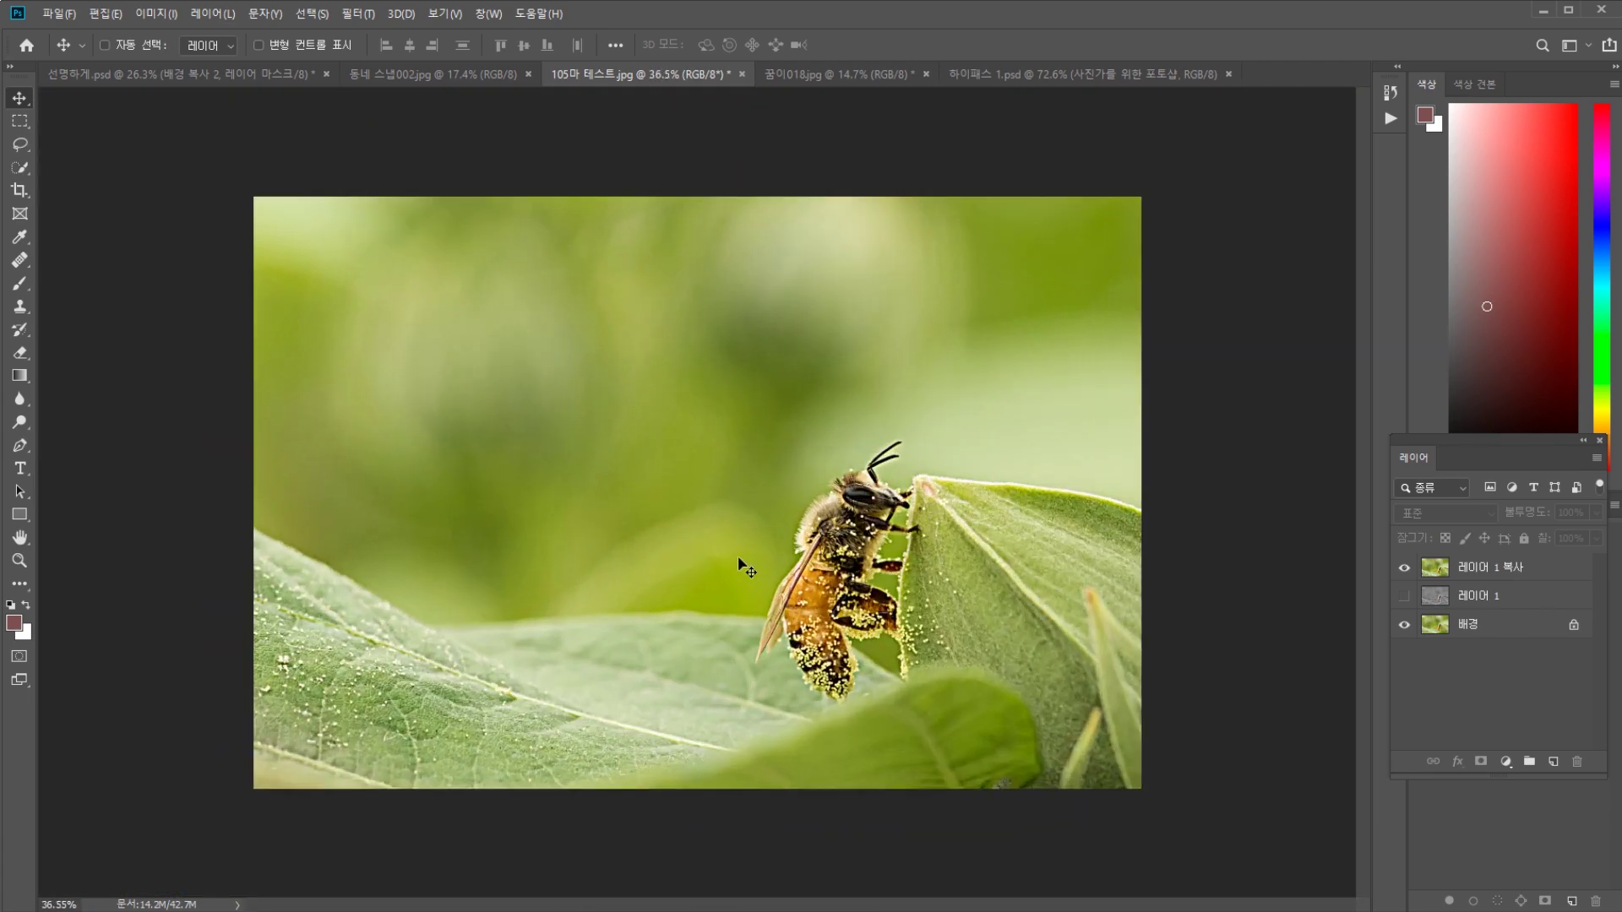
{"action": "scroll", "coordinate": [746, 569], "scroll_direction": "up", "scroll_amount": 1}
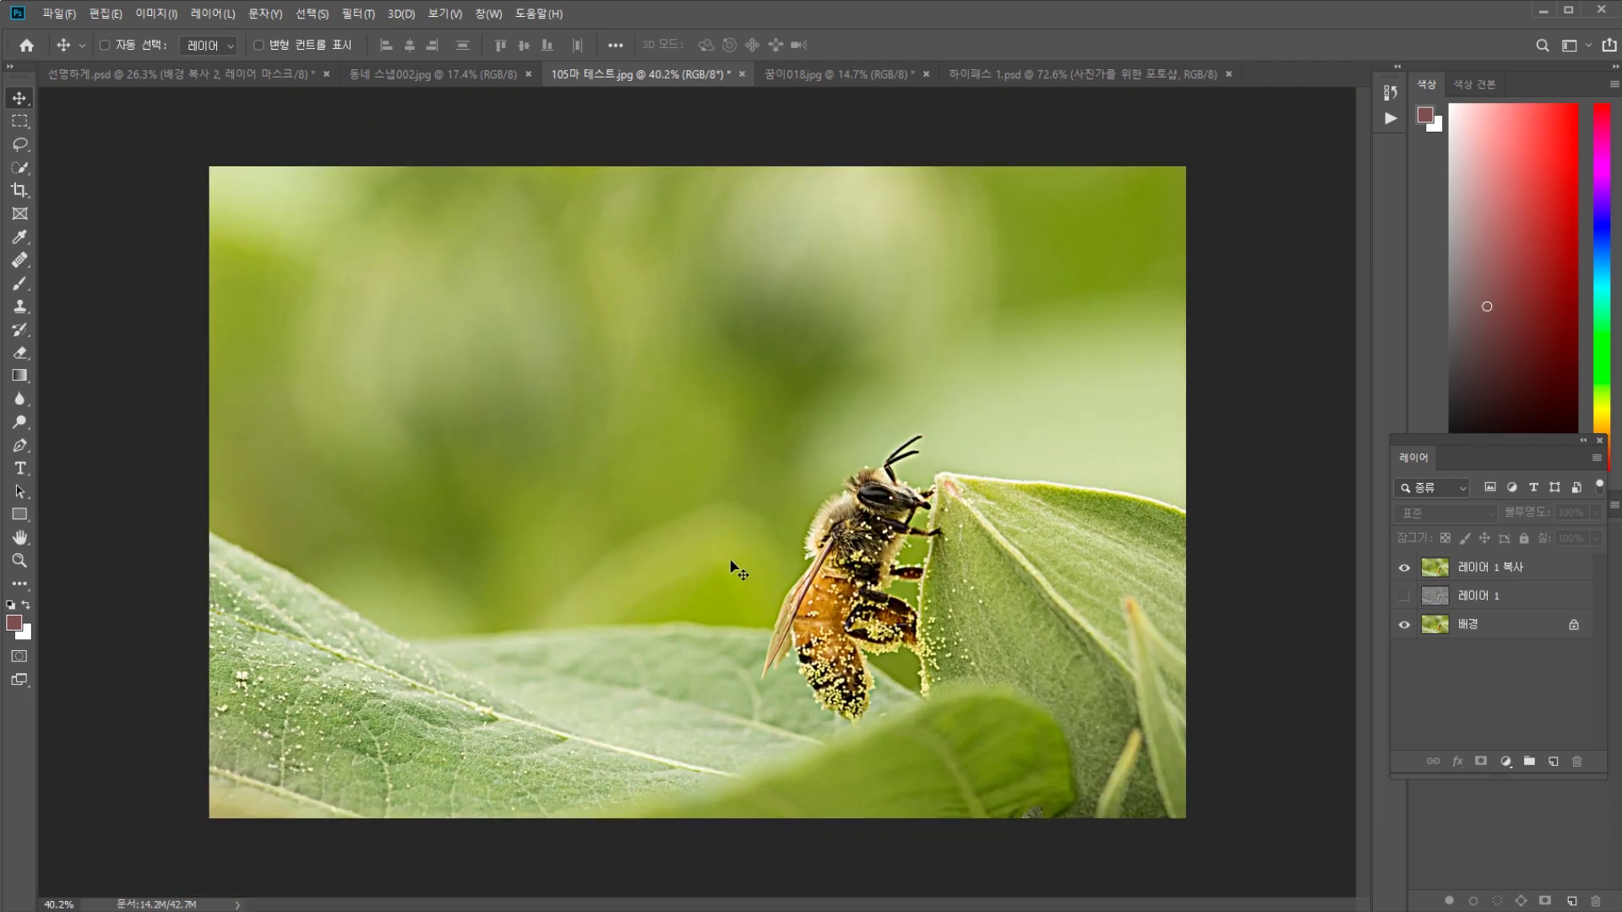
{"action": "scroll", "coordinate": [739, 565], "scroll_direction": "up", "scroll_amount": 1}
{"action": "left_click", "coordinate": [1404, 568]}
{"action": "left_click", "coordinate": [1405, 596]}
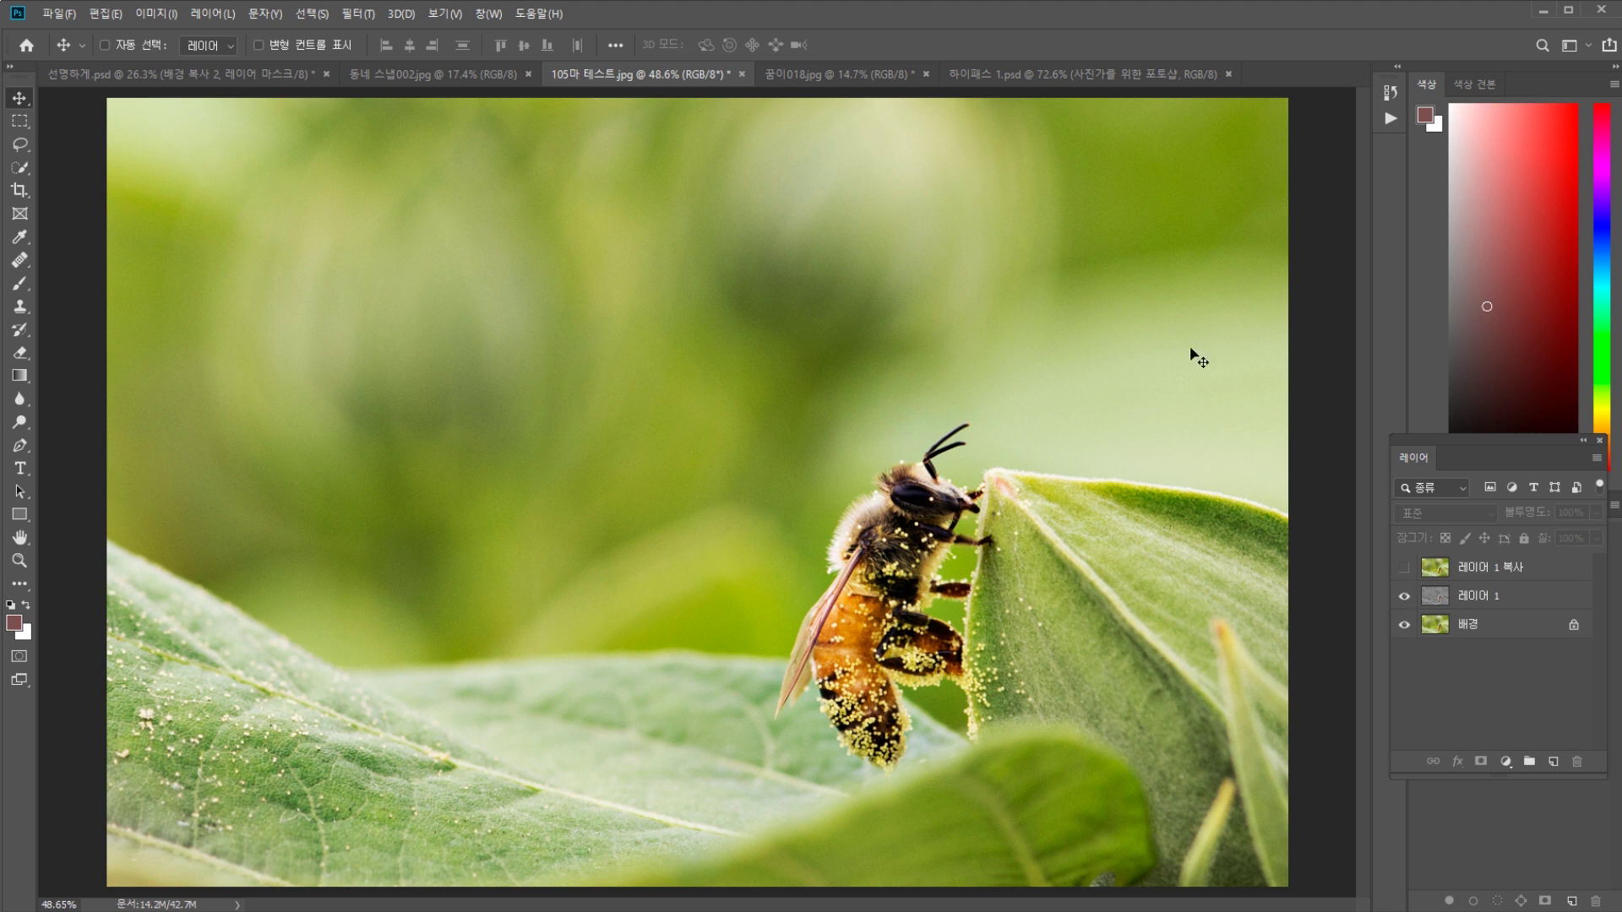
Switch to the 꿈이018.jpg document and examine the dog's face and fur up close and in the full photo.
{"action": "left_click", "coordinate": [818, 73]}
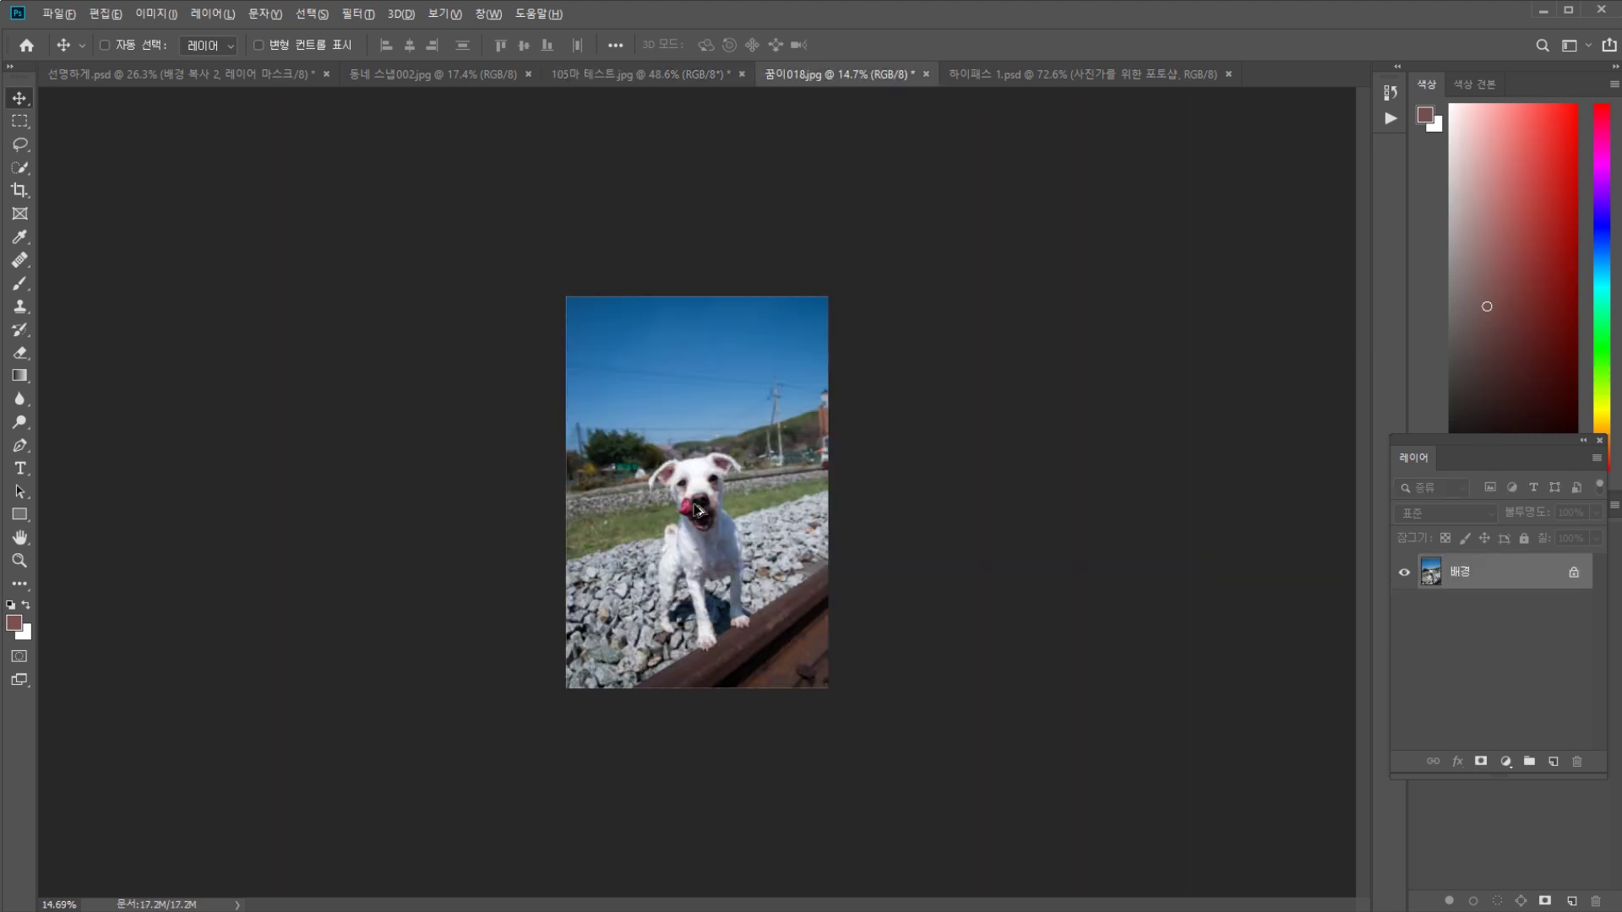
{"action": "scroll", "coordinate": [694, 532], "scroll_direction": "up", "scroll_amount": 5}
{"action": "scroll", "coordinate": [694, 538], "scroll_direction": "up", "scroll_amount": 3}
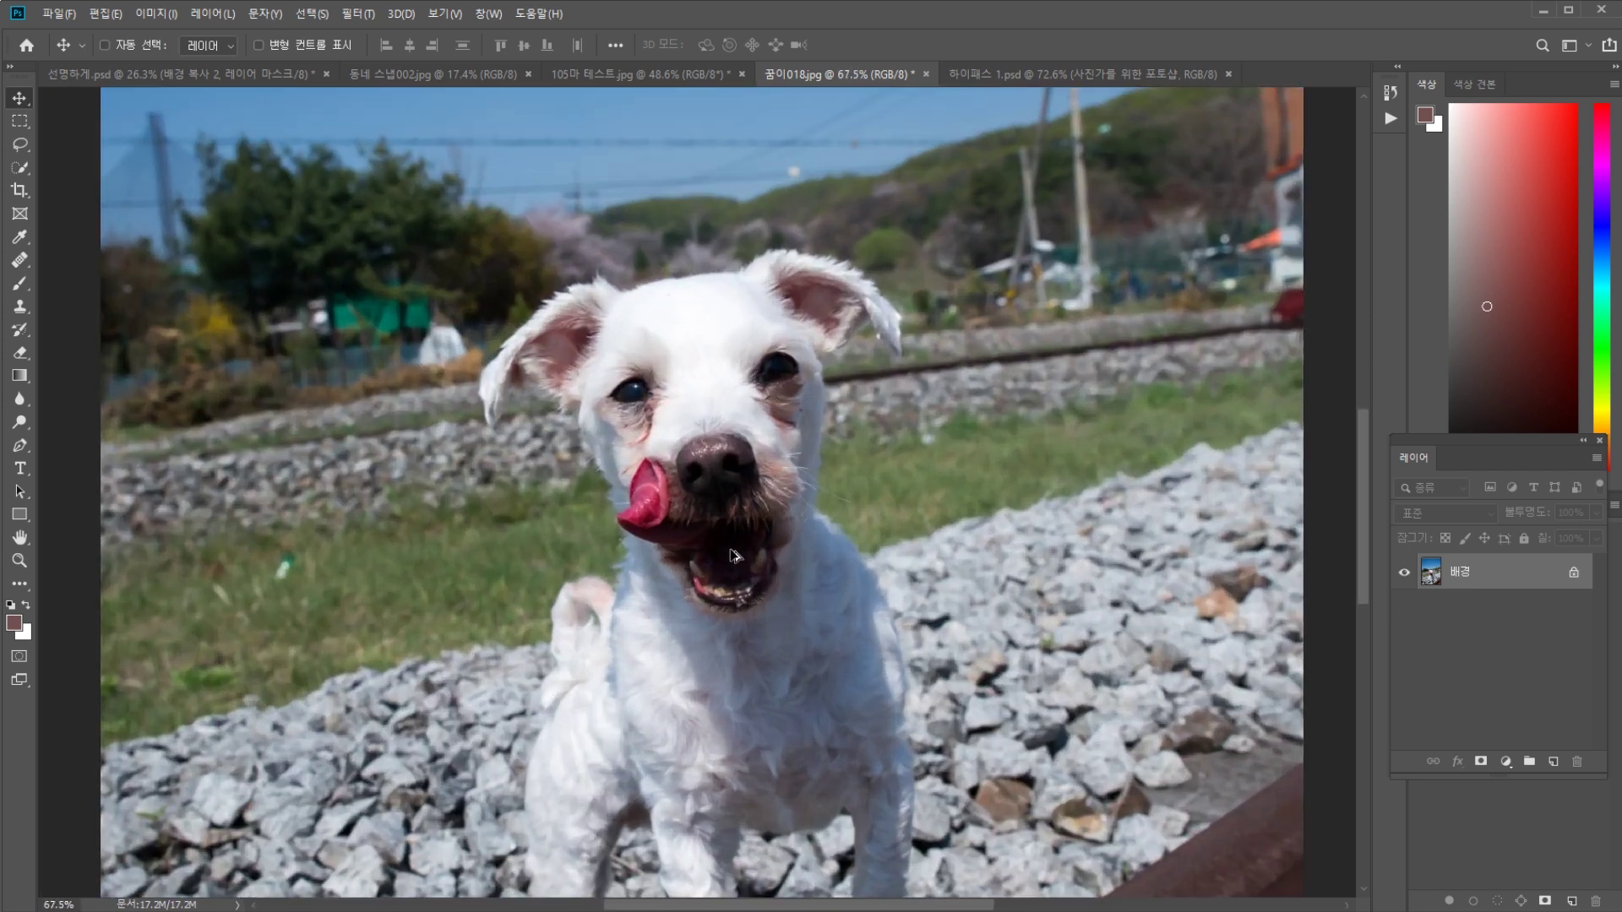
{"action": "left_click_drag", "start_coordinate": [742, 504], "coordinate": [881, 596]}
{"action": "scroll", "coordinate": [881, 596], "scroll_direction": "down", "scroll_amount": 2}
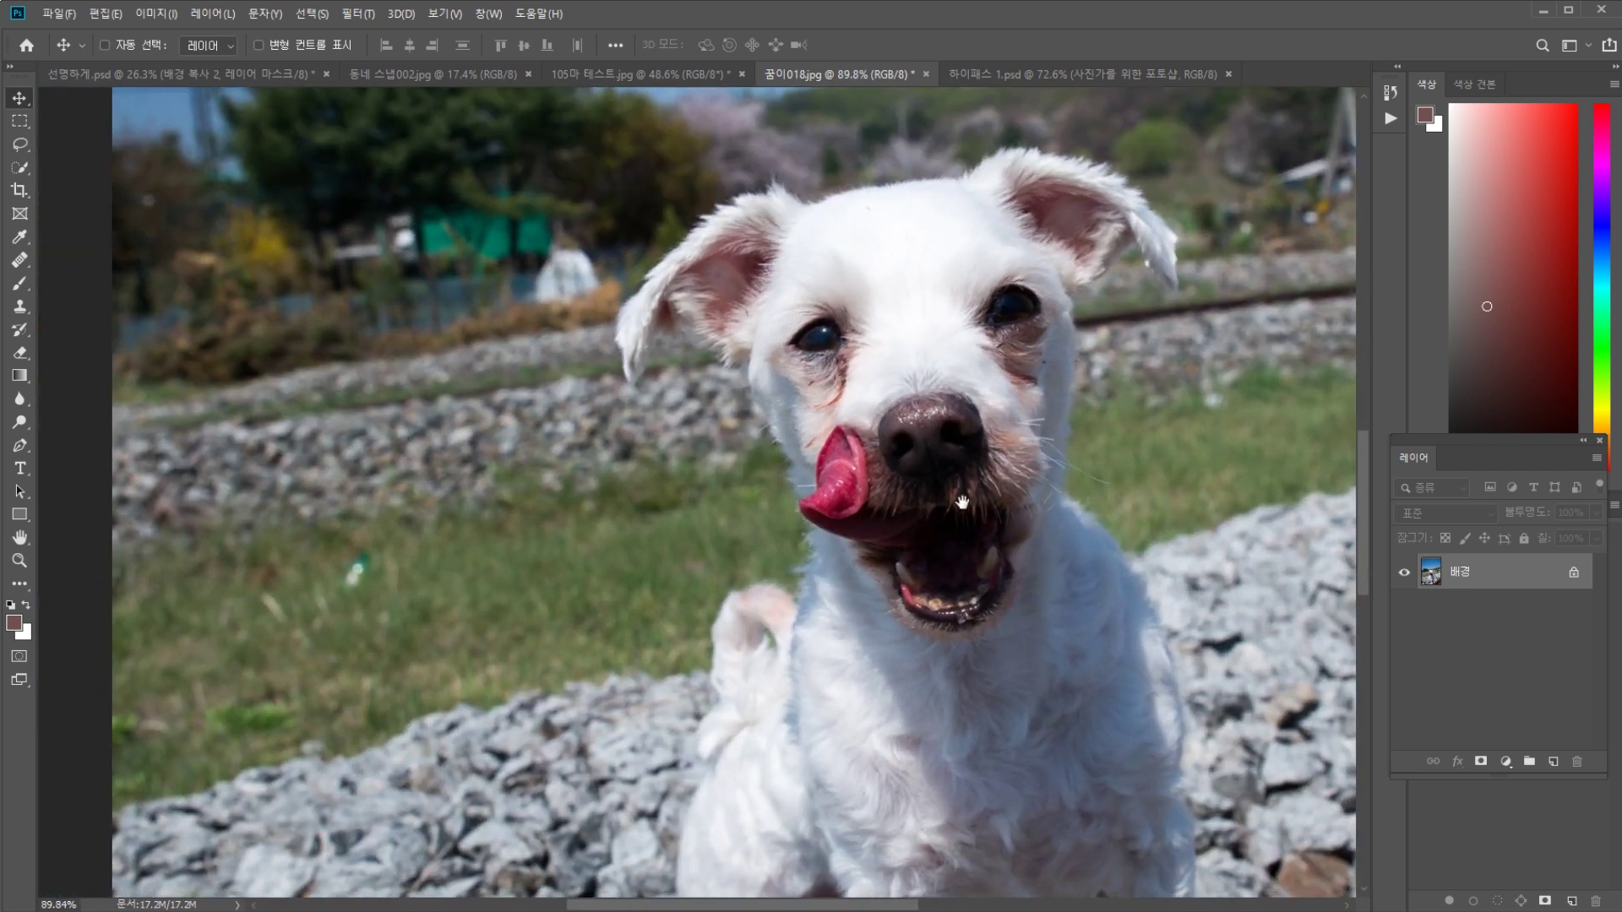
{"action": "scroll", "coordinate": [963, 484], "scroll_direction": "down", "scroll_amount": 3}
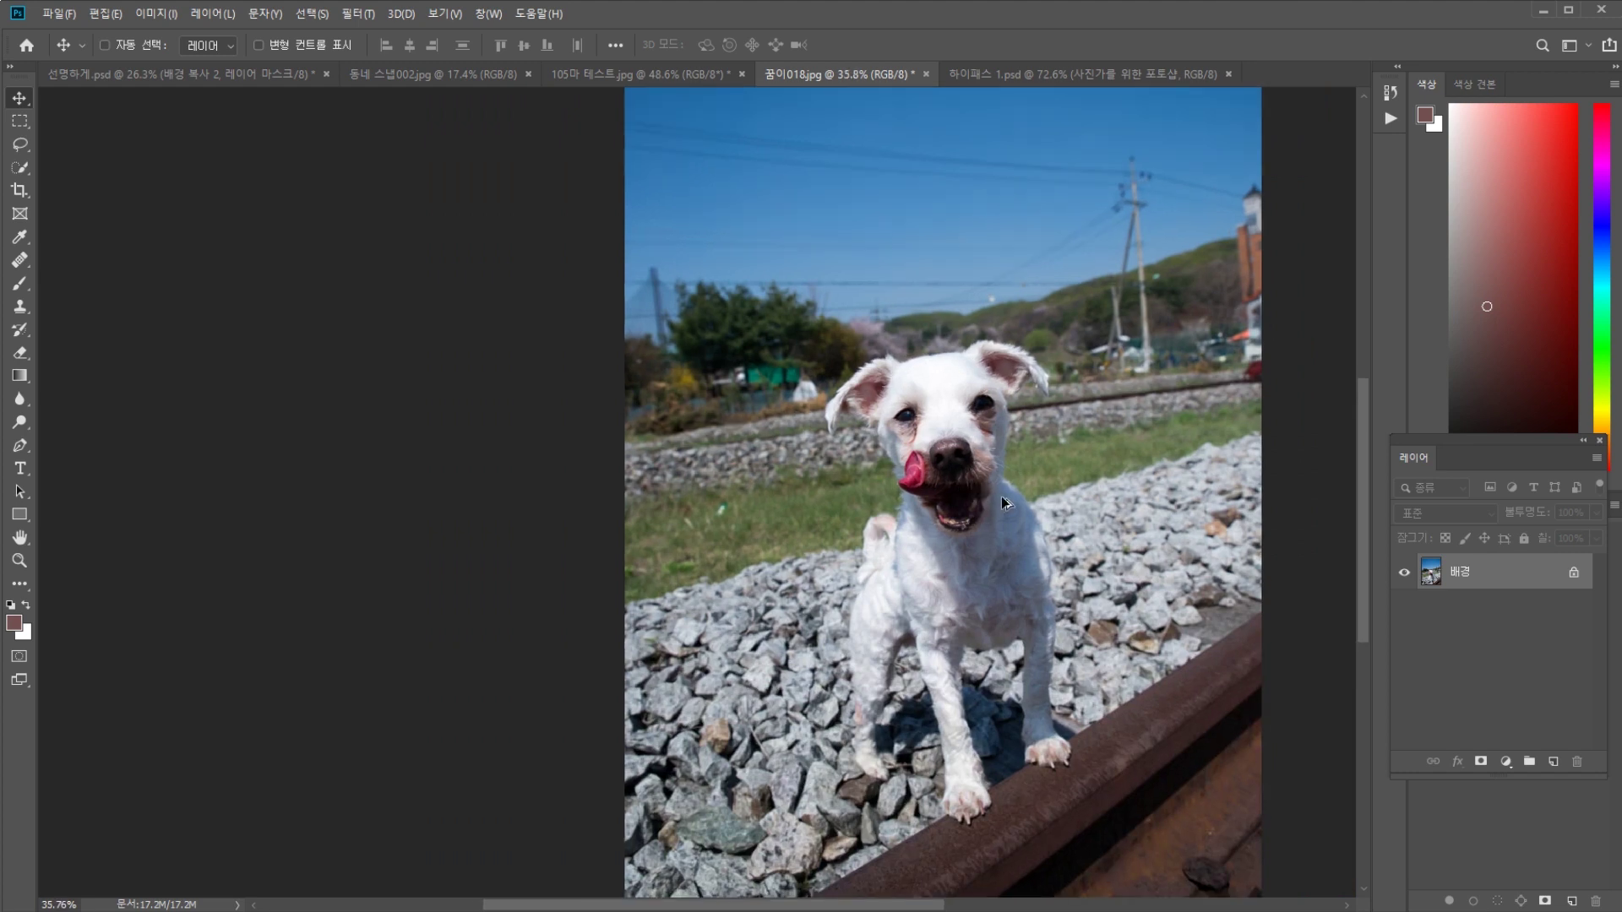
{"action": "scroll", "coordinate": [1016, 495], "scroll_direction": "right", "scroll_amount": 3}
{"action": "scroll", "coordinate": [845, 541], "scroll_direction": "up", "scroll_amount": 1}
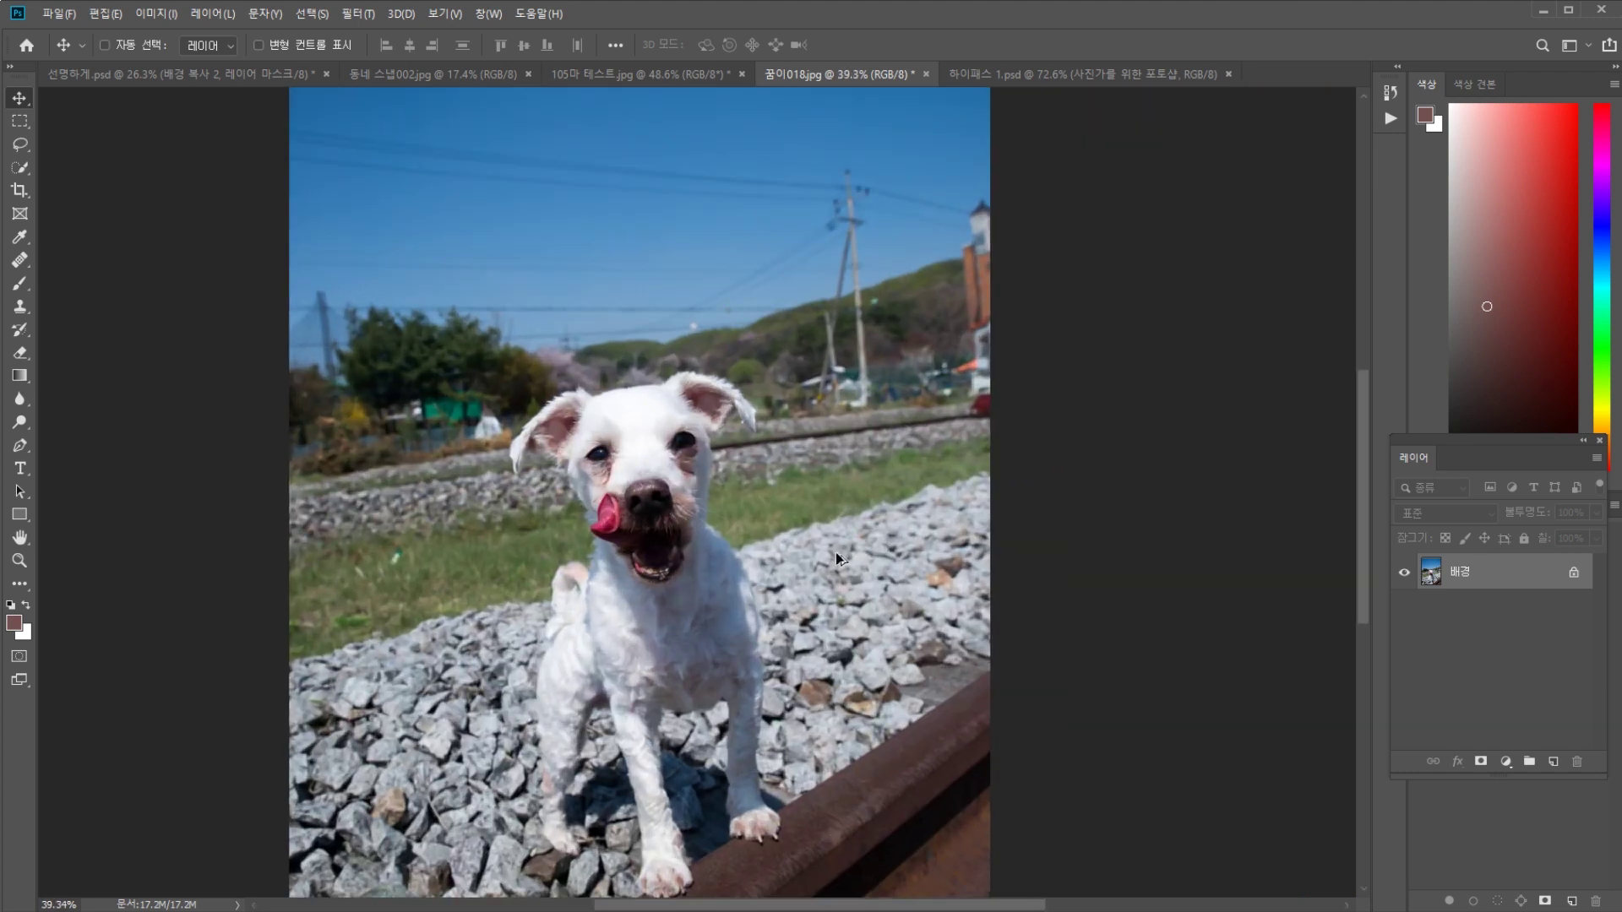
{"action": "scroll", "coordinate": [853, 481], "scroll_direction": "left", "scroll_amount": 3}
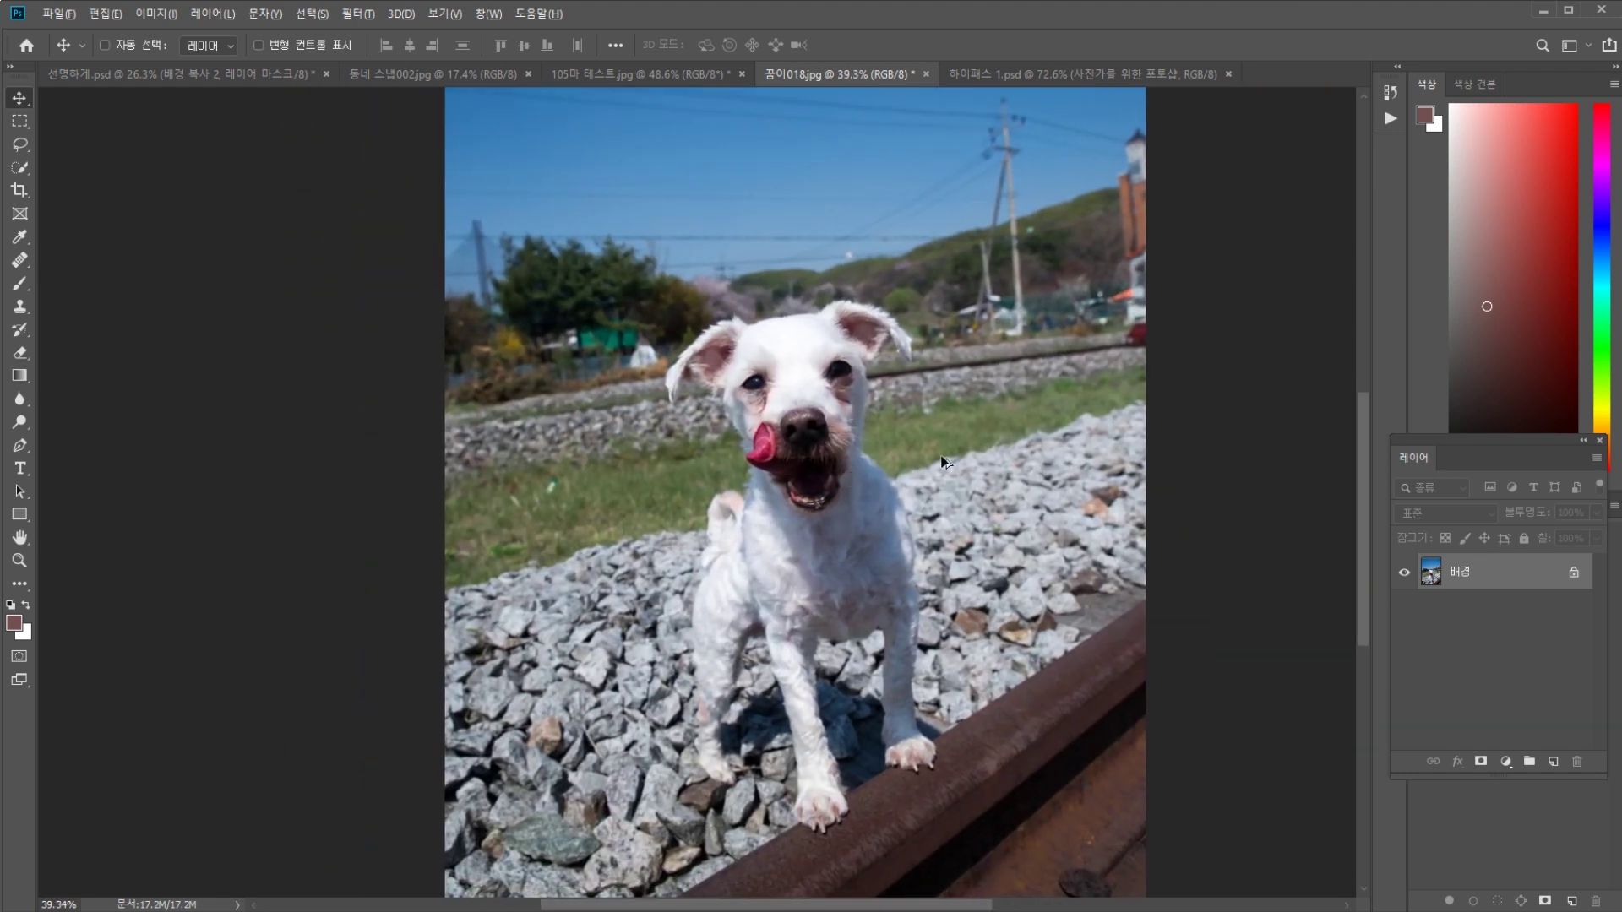
{"action": "scroll", "coordinate": [935, 460], "scroll_direction": "down", "scroll_amount": 2}
{"action": "scroll", "coordinate": [931, 463], "scroll_direction": "up", "scroll_amount": 1}
{"action": "scroll", "coordinate": [932, 471], "scroll_direction": "up", "scroll_amount": 5}
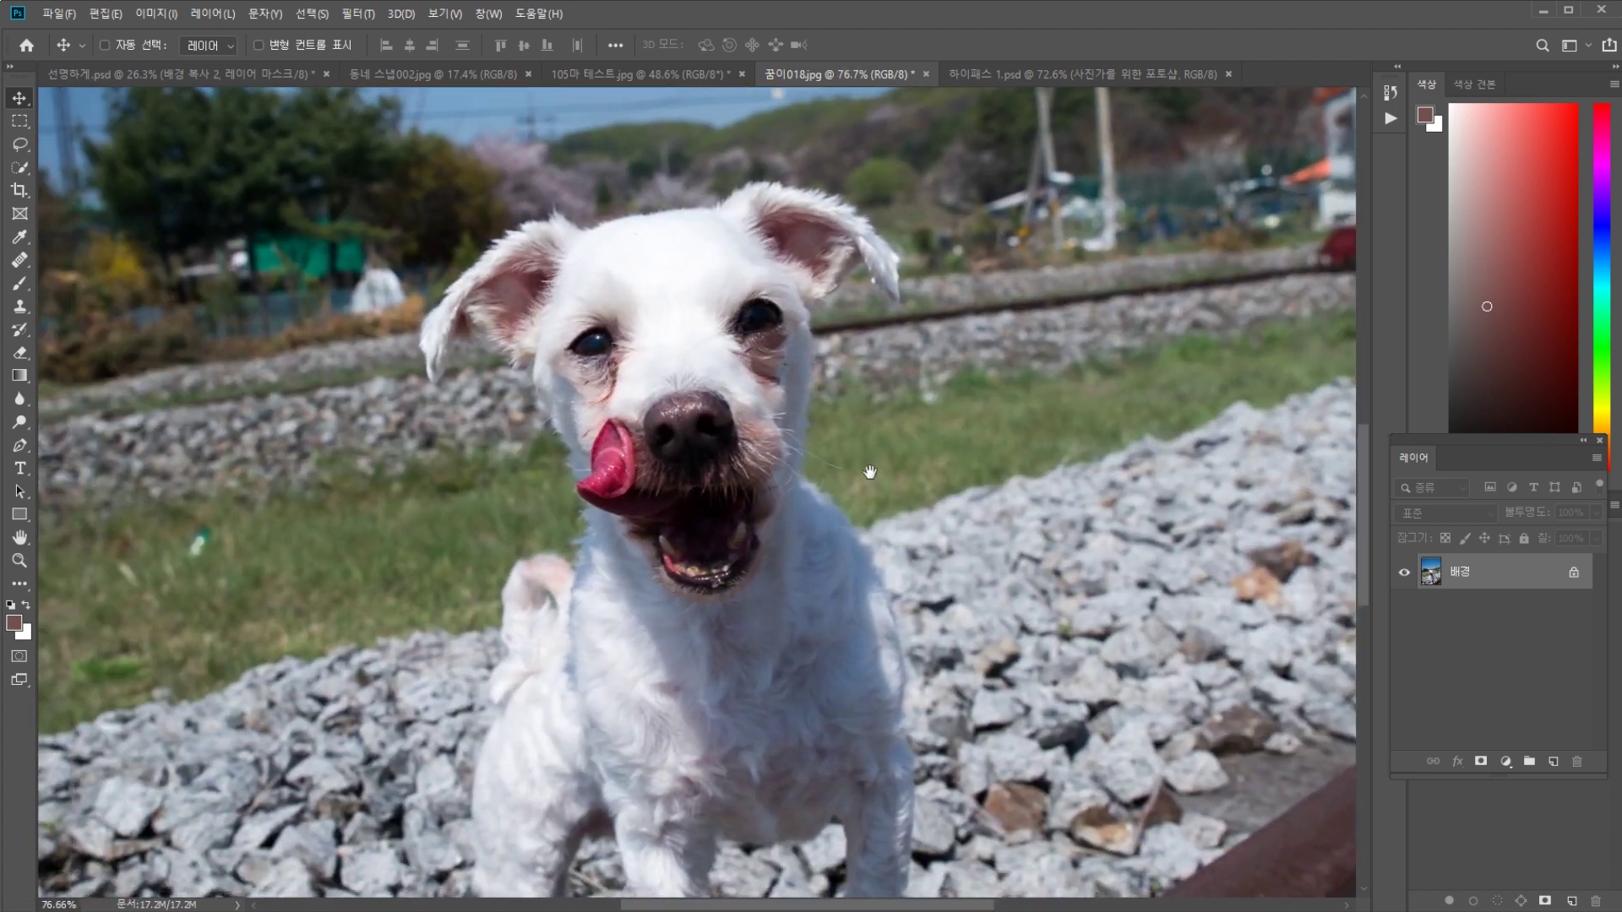
{"action": "left_click_drag", "start_coordinate": [857, 470], "coordinate": [1028, 486]}
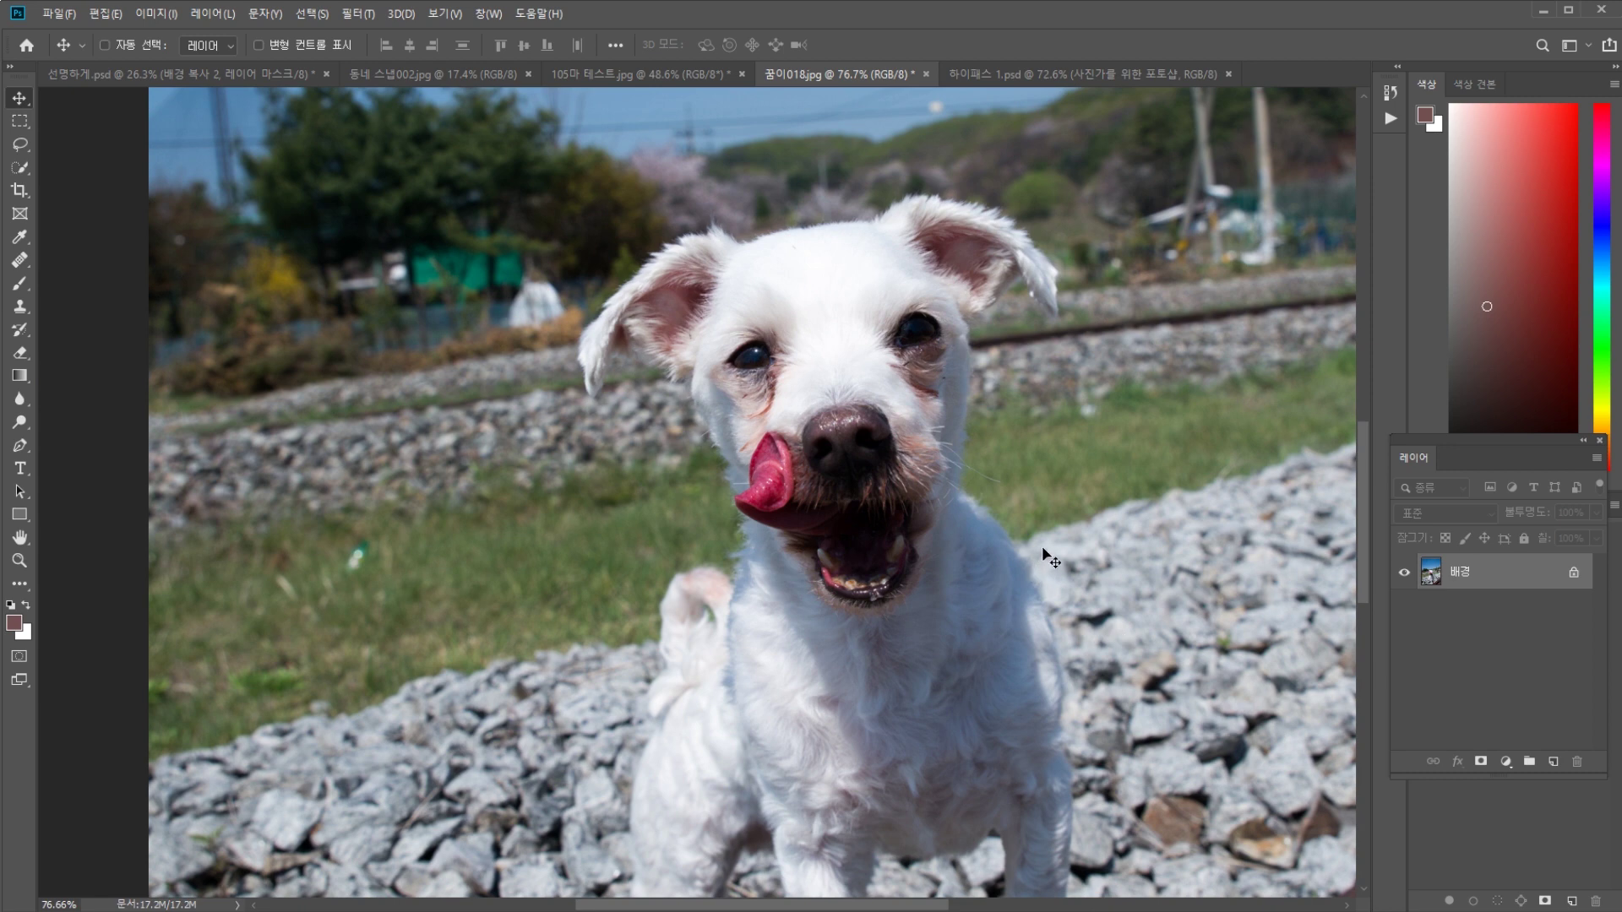
{"action": "scroll", "coordinate": [1047, 557], "scroll_direction": "up", "scroll_amount": 5}
{"action": "scroll", "coordinate": [913, 488], "scroll_direction": "down", "scroll_amount": 6}
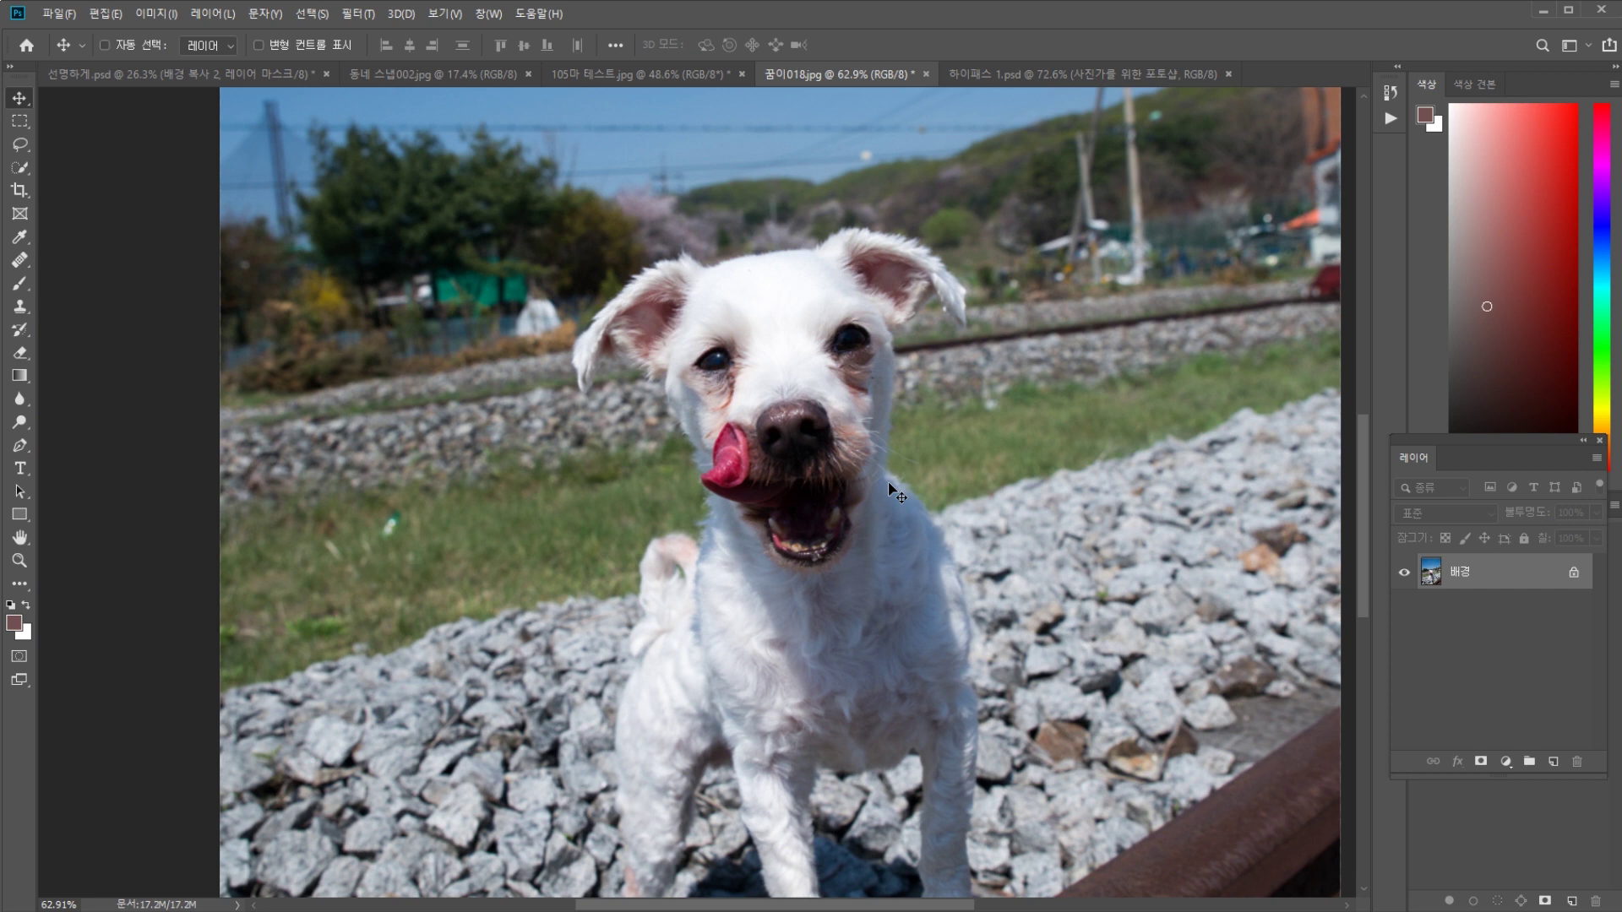
{"action": "scroll", "coordinate": [891, 488], "scroll_direction": "up", "scroll_amount": 2}
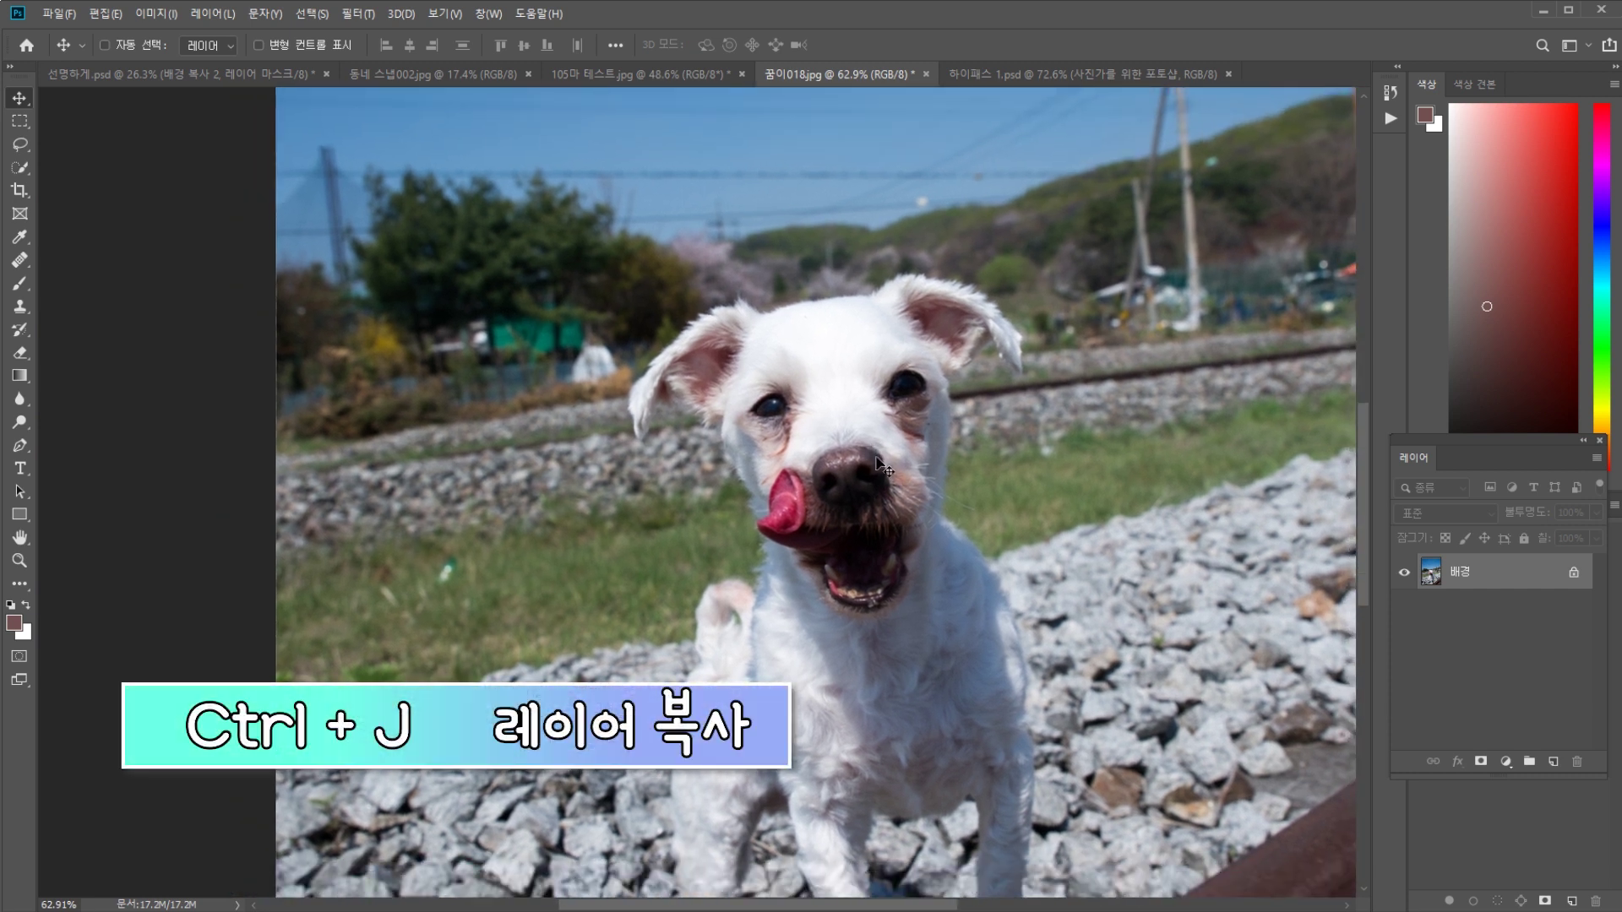
Duplicate the 배경 layer of the dog photo so that two copies are stacked above it.
{"action": "key", "text": "ctrl"}
{"action": "key", "text": "ctrl+j"}
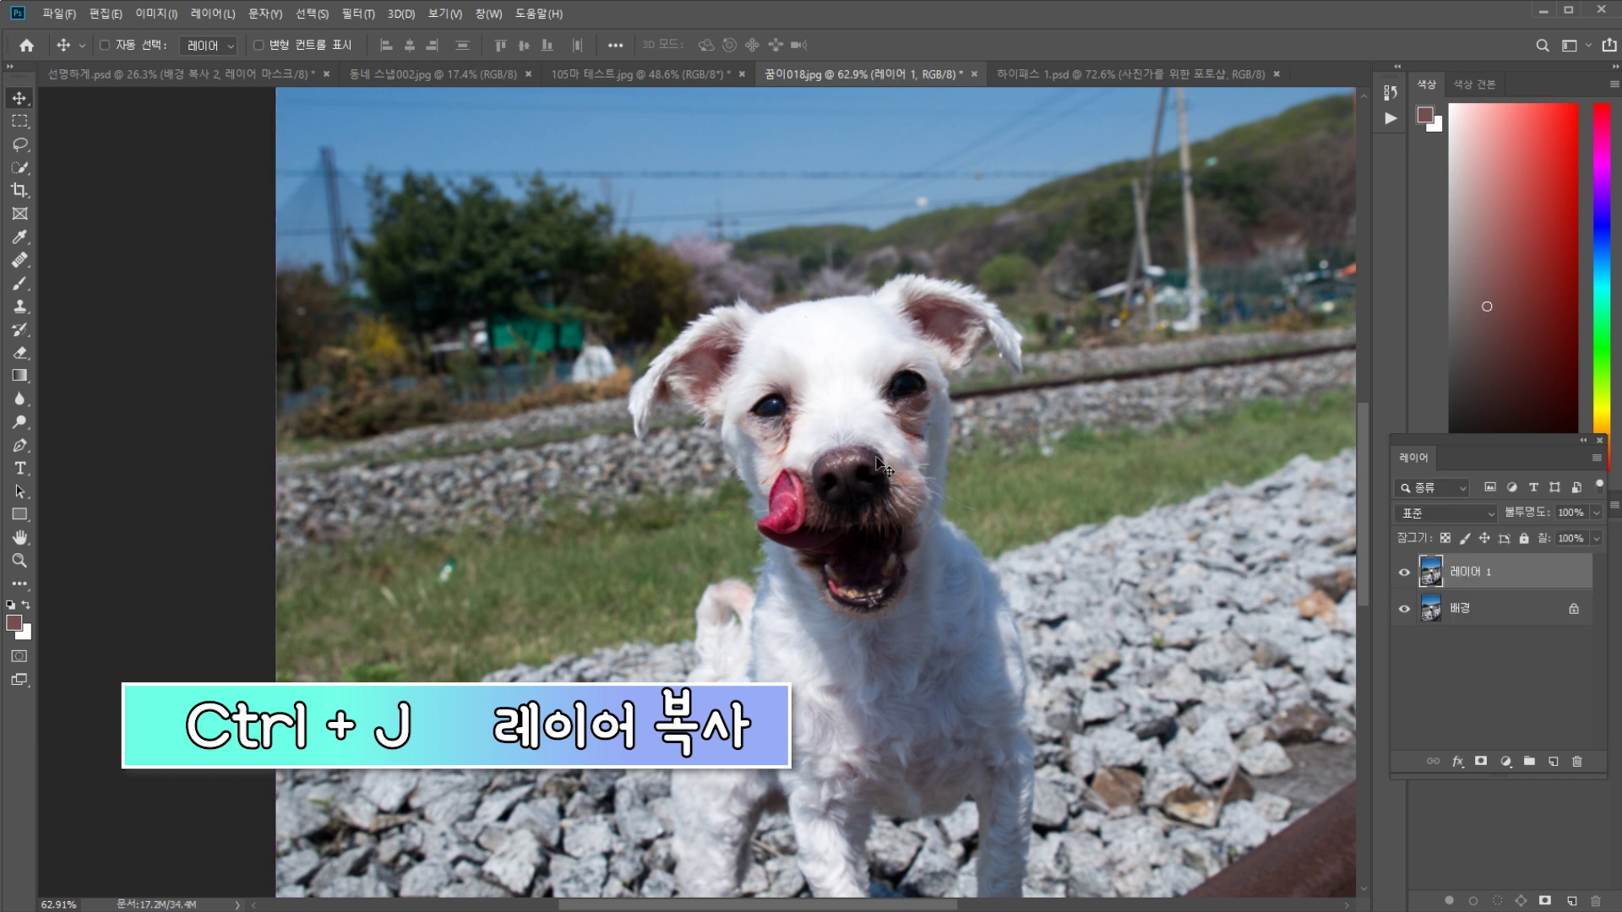
{"action": "scroll", "coordinate": [1309, 520], "scroll_direction": "up", "scroll_amount": 1}
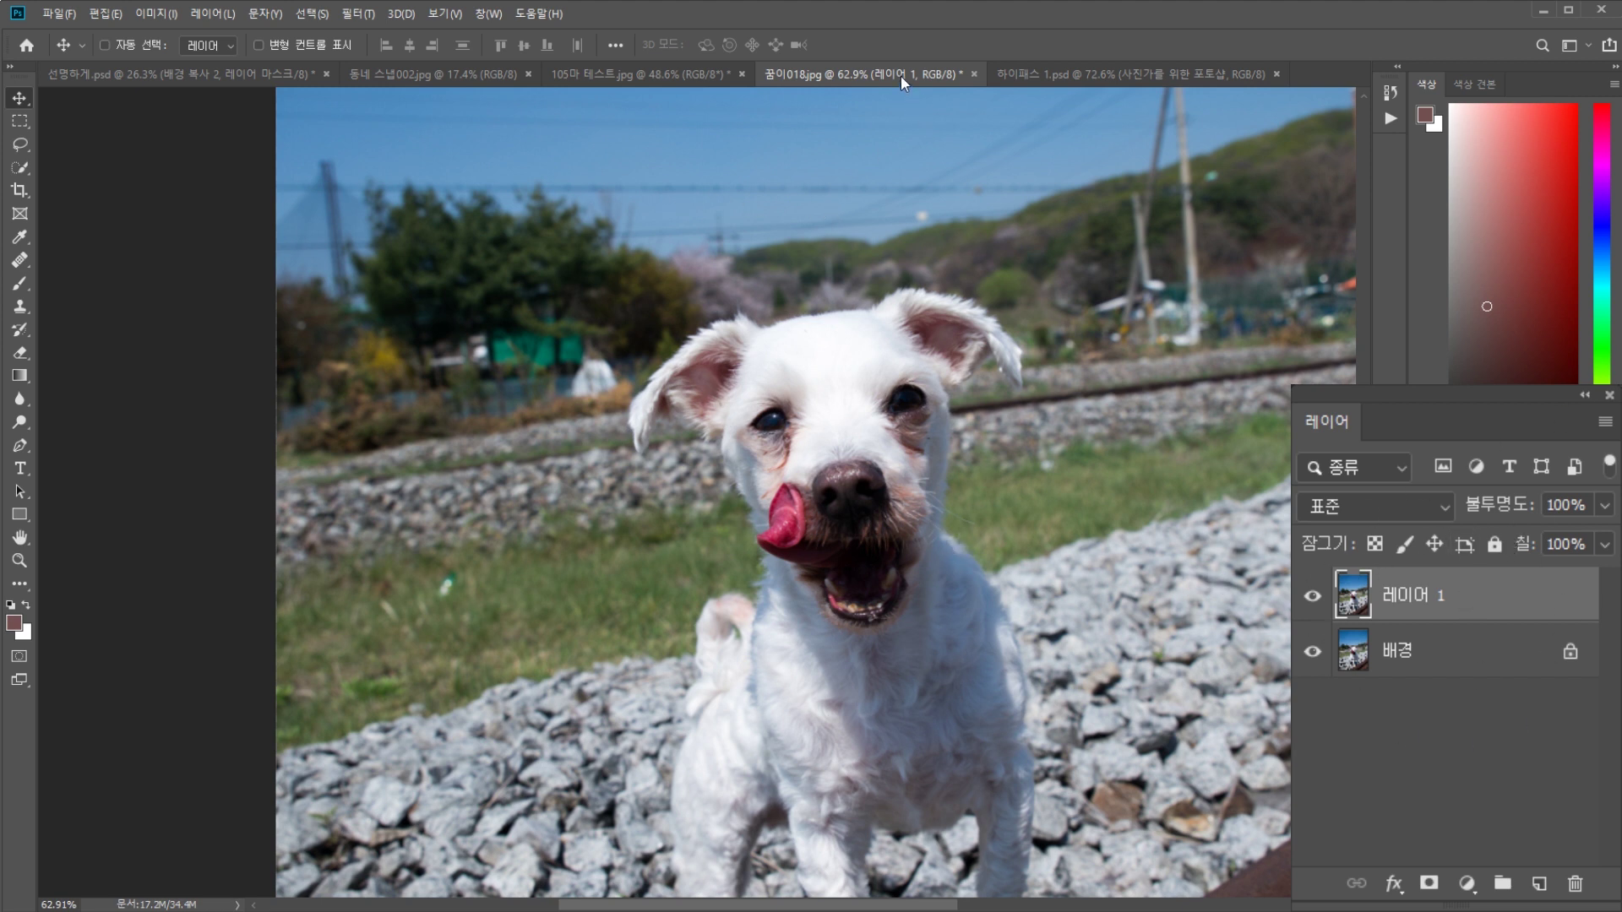
{"action": "left_click_drag", "start_coordinate": [1000, 419], "coordinate": [880, 418]}
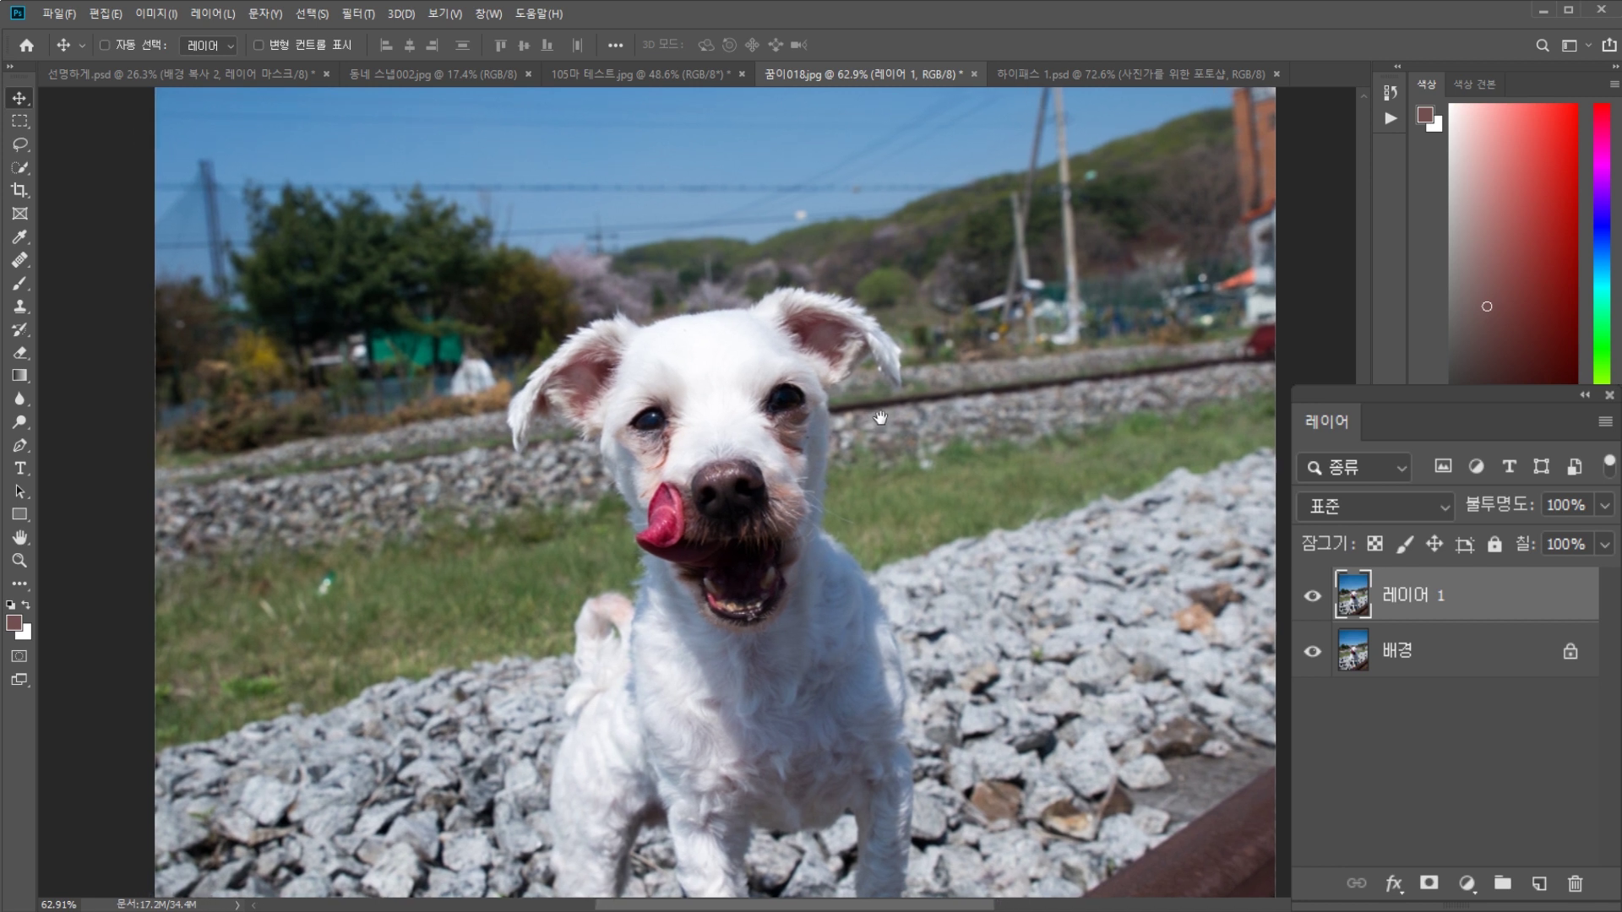
{"action": "key", "text": "ctrl+z"}
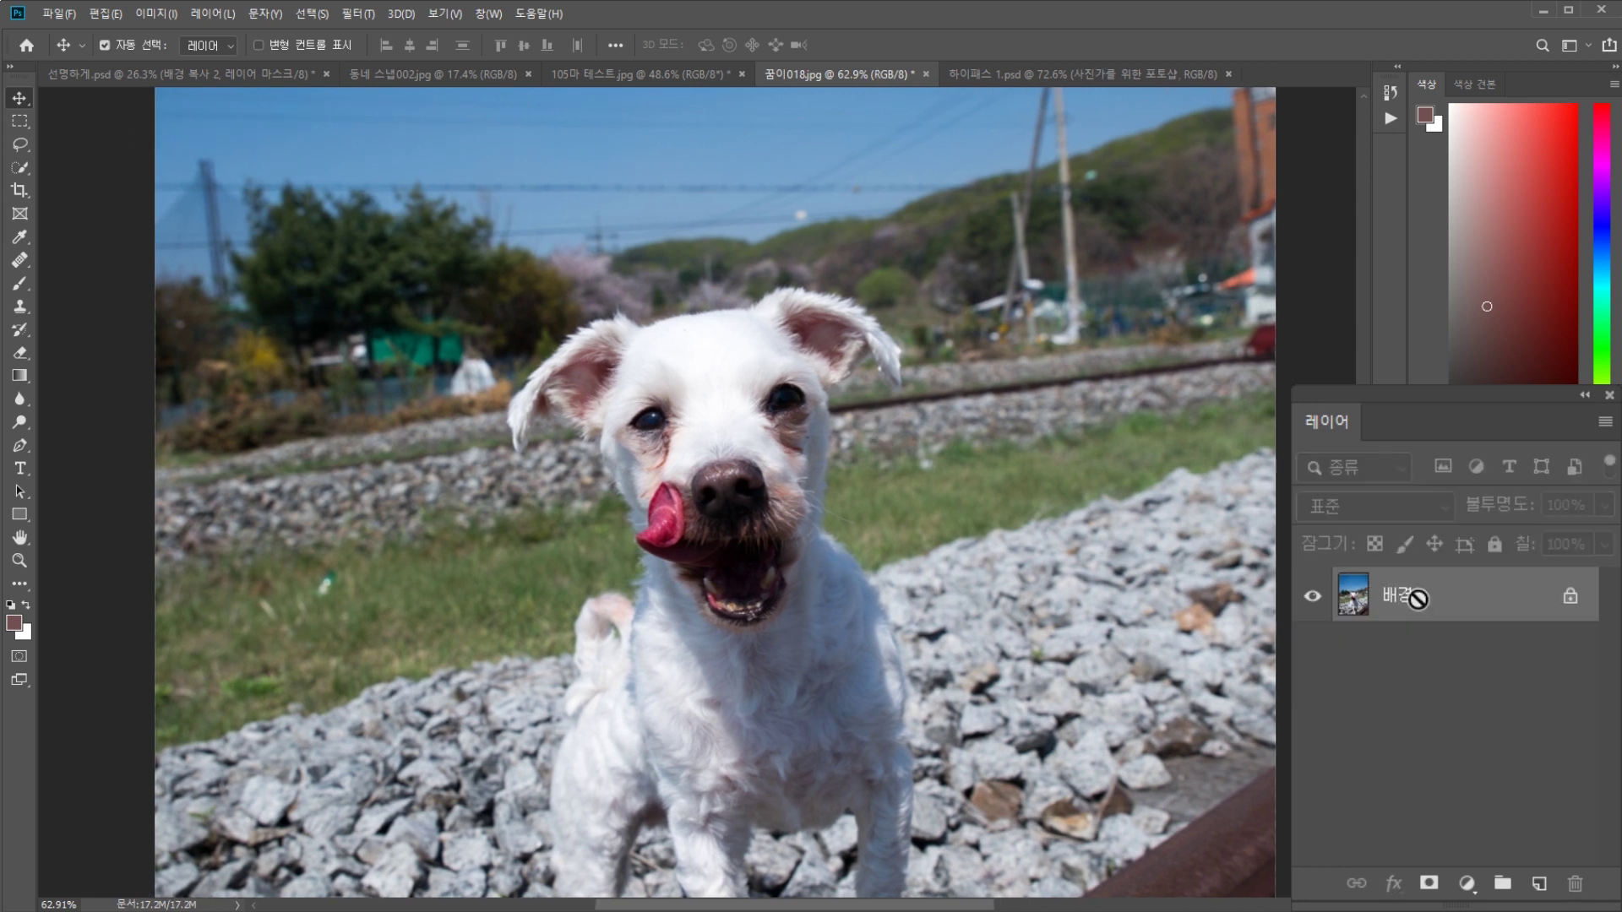
{"action": "key", "text": "ctrl+shift+z"}
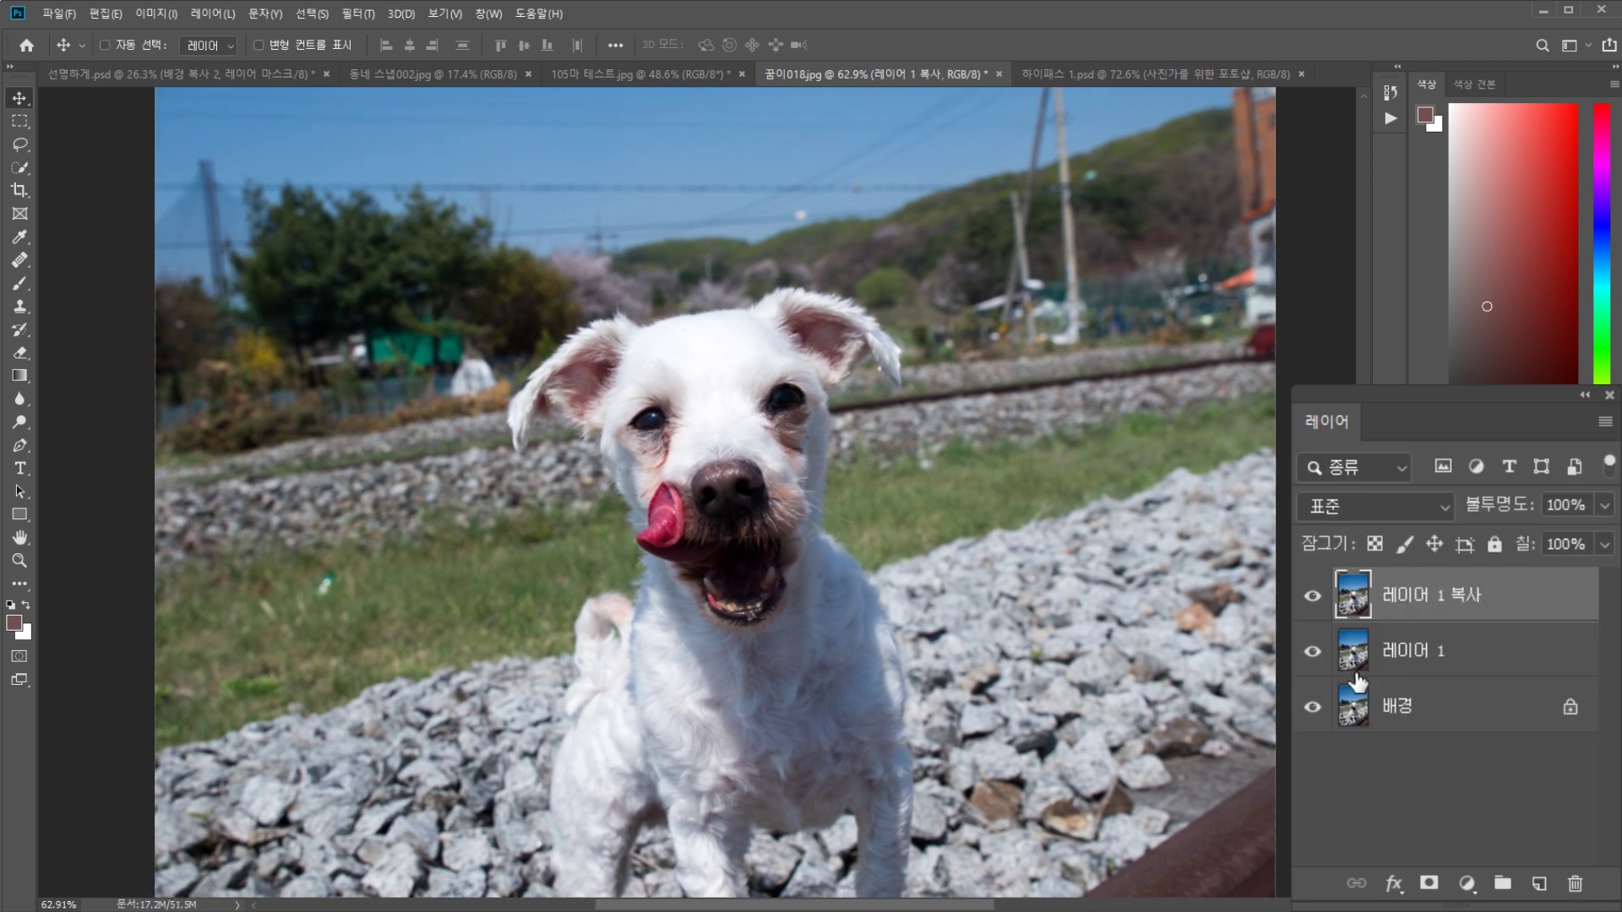
Rename 레이어 1, the copy directly above the background, as "배경의 복사 레이어".
{"action": "double_click", "coordinate": [1389, 657]}
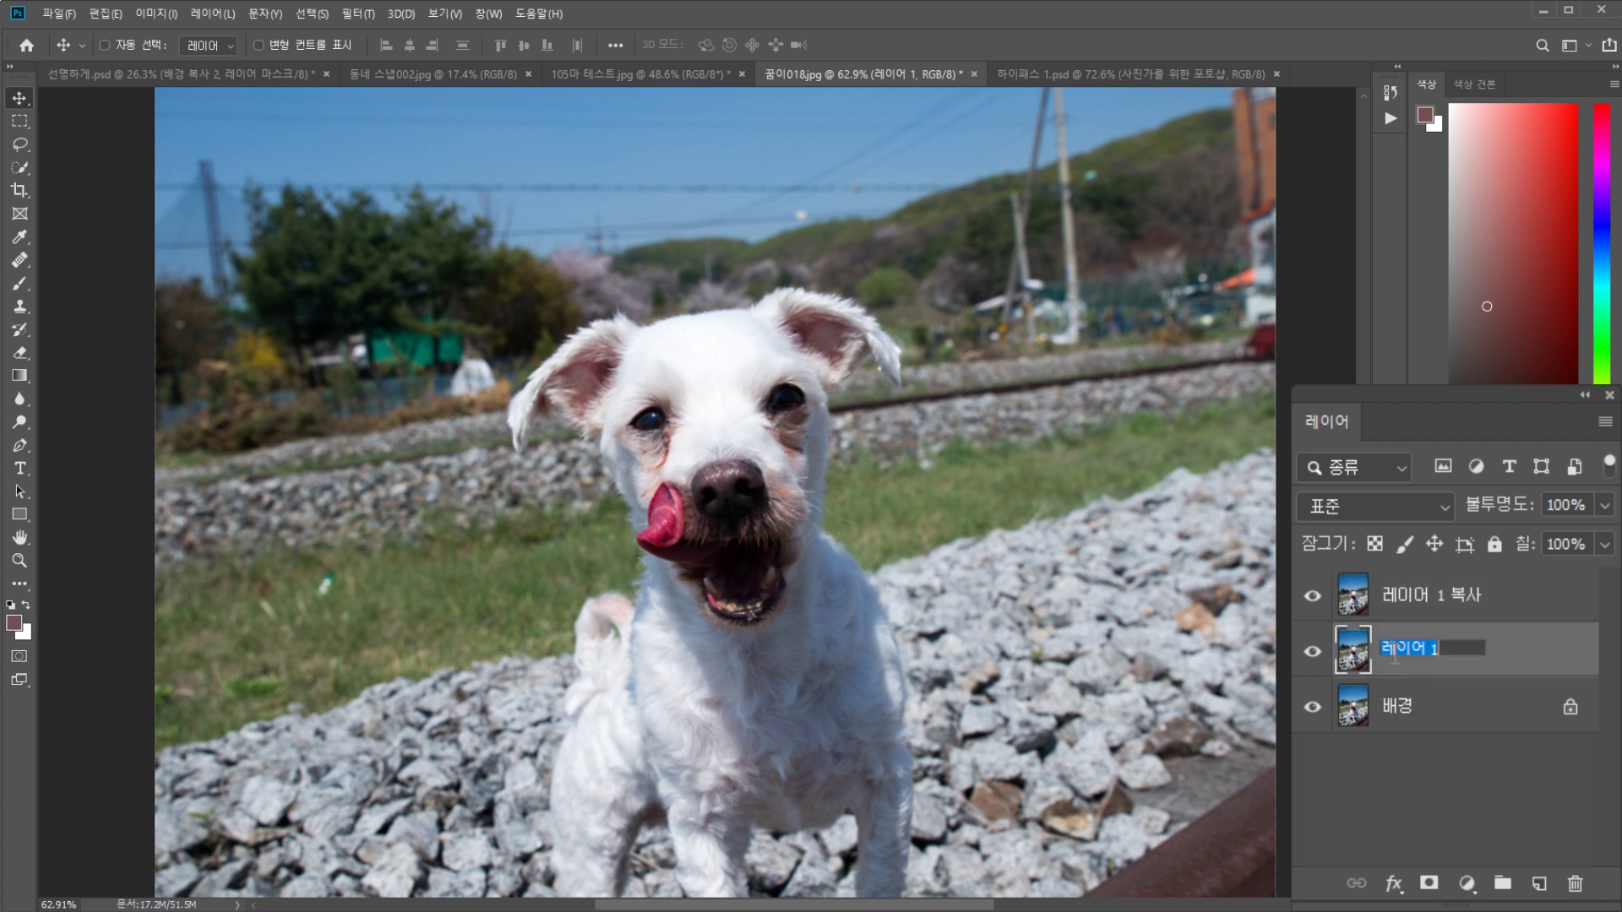
{"action": "type", "text": "배경의 복사"}
{"action": "type", "text": " 레이어"}
{"action": "key", "text": "Return"}
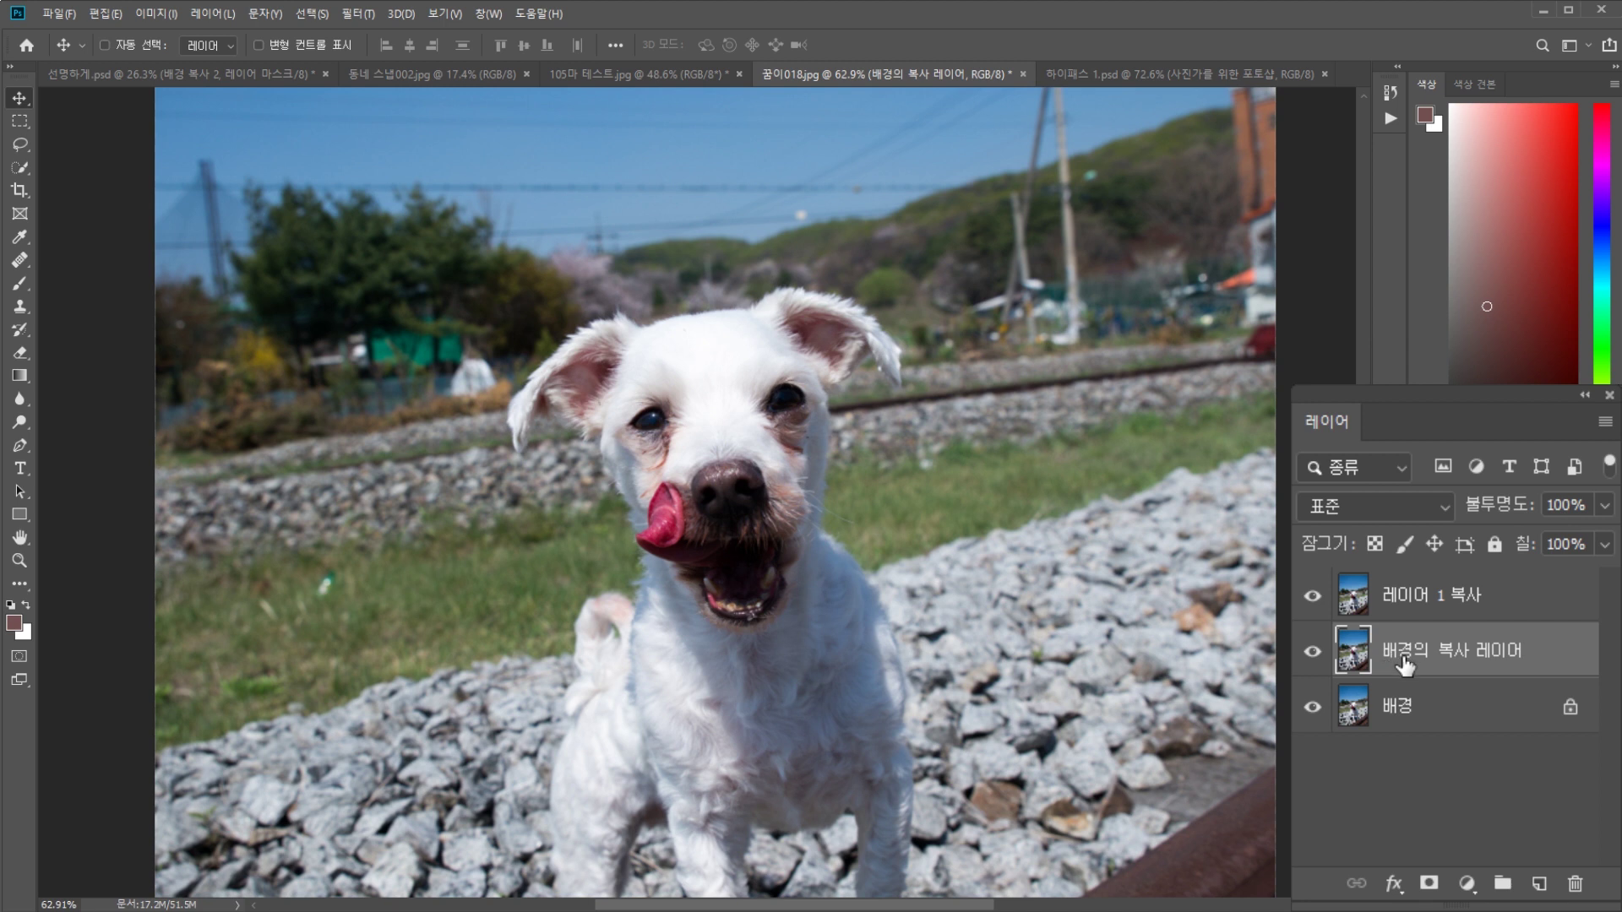
Rename the topmost layer, 레이어 1 복사, as "하이패스 적용 레이어".
{"action": "double_click", "coordinate": [1433, 597]}
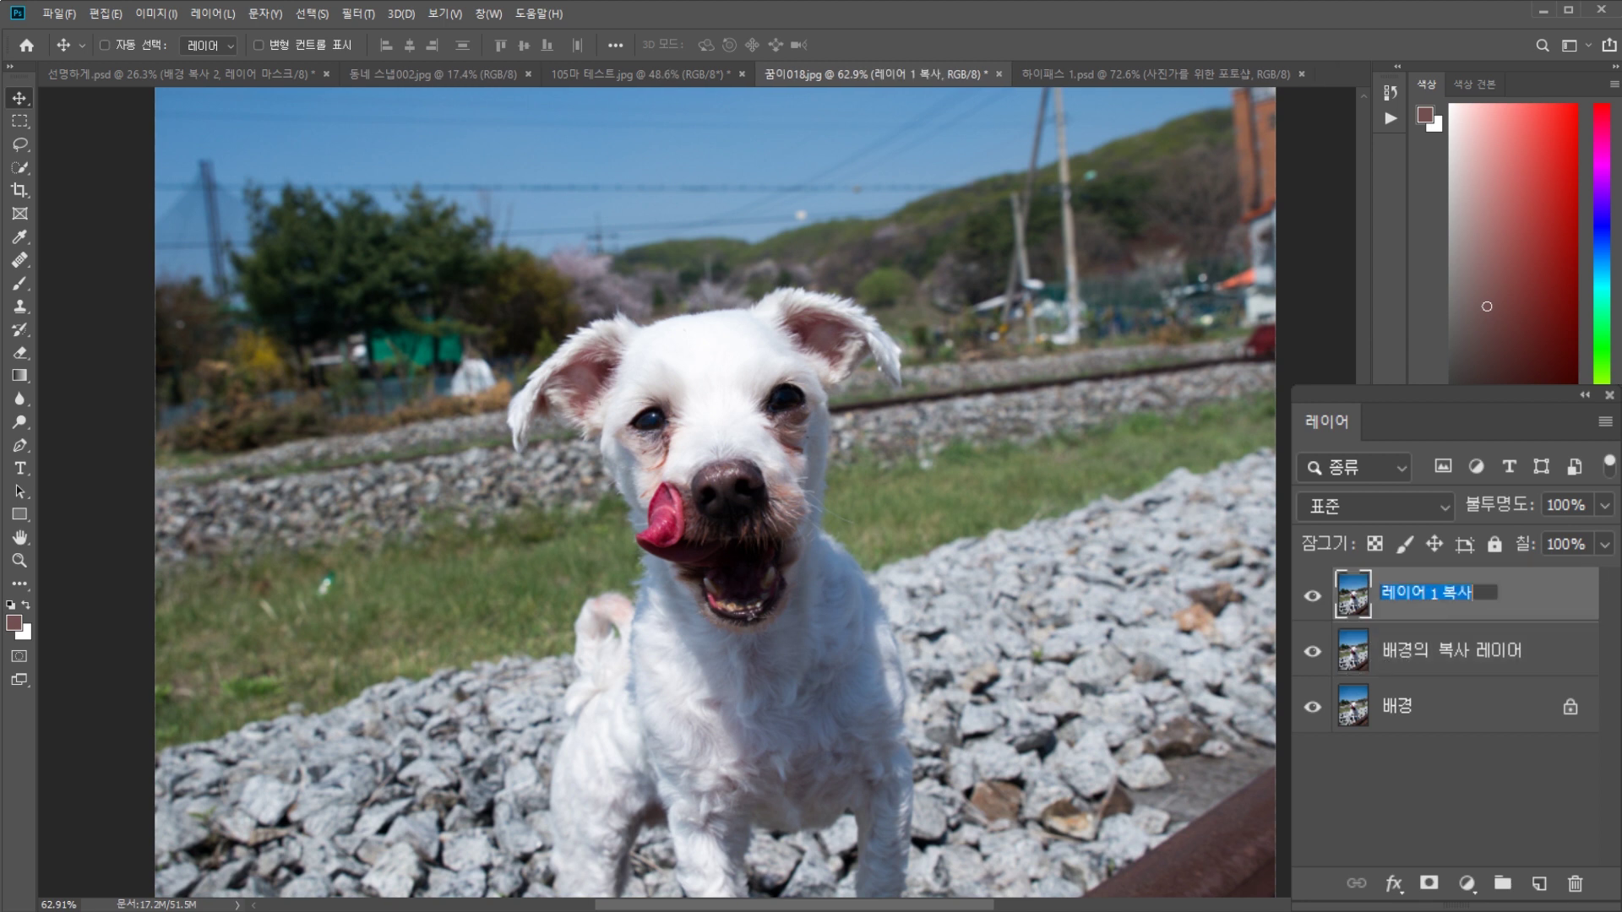
{"action": "type", "text": "하이패스 적용 레"}
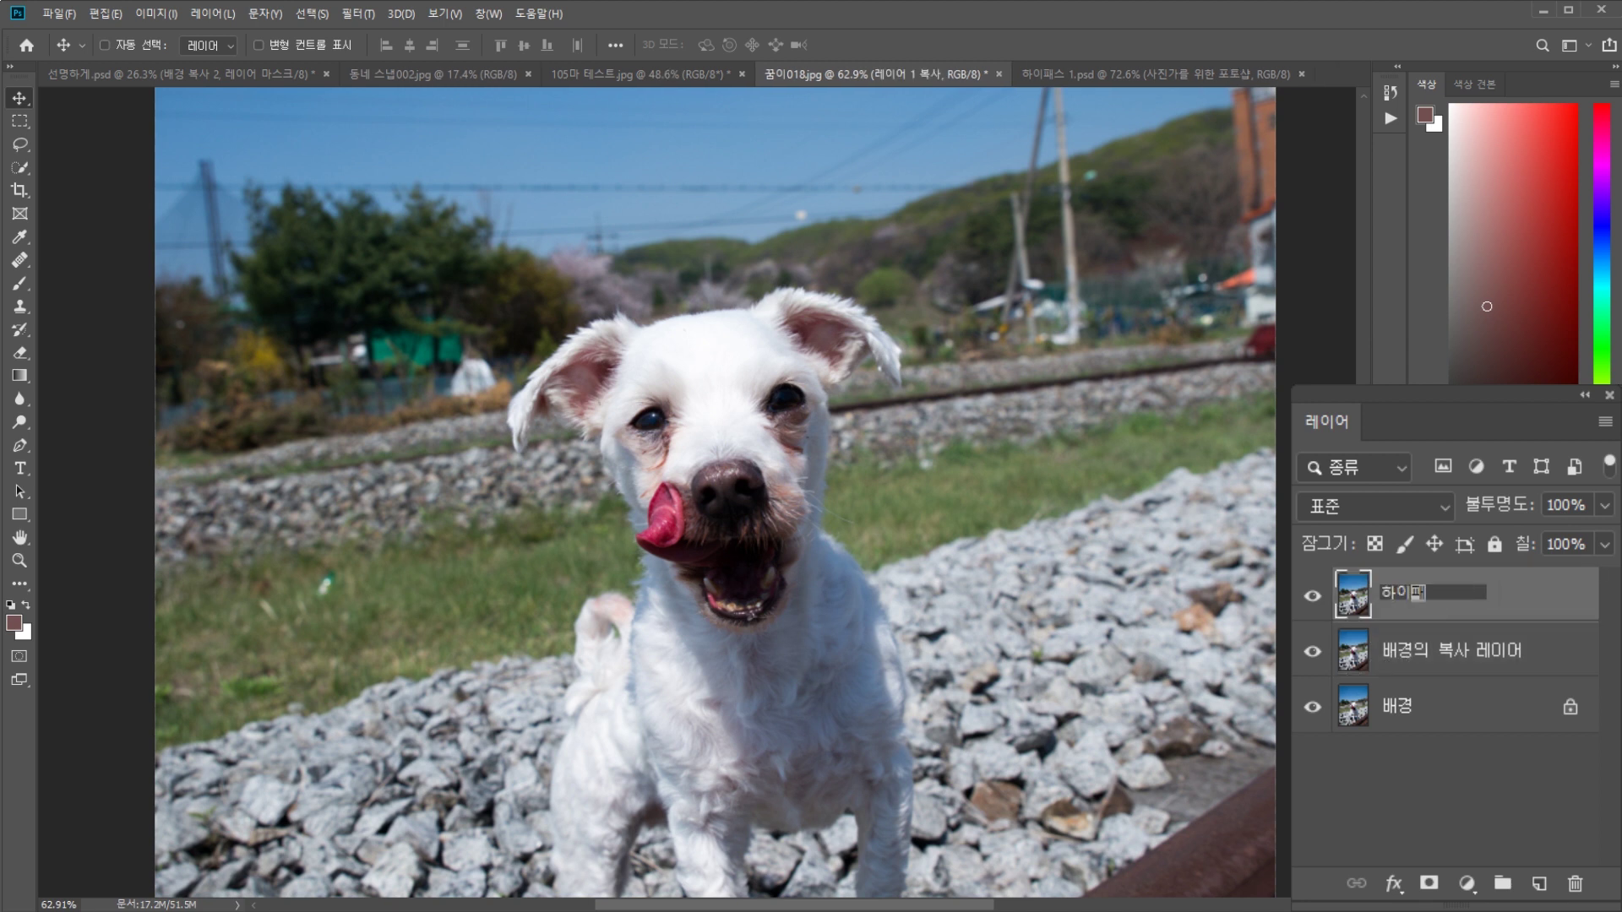
{"action": "type", "text": "이어"}
{"action": "key", "text": "Return"}
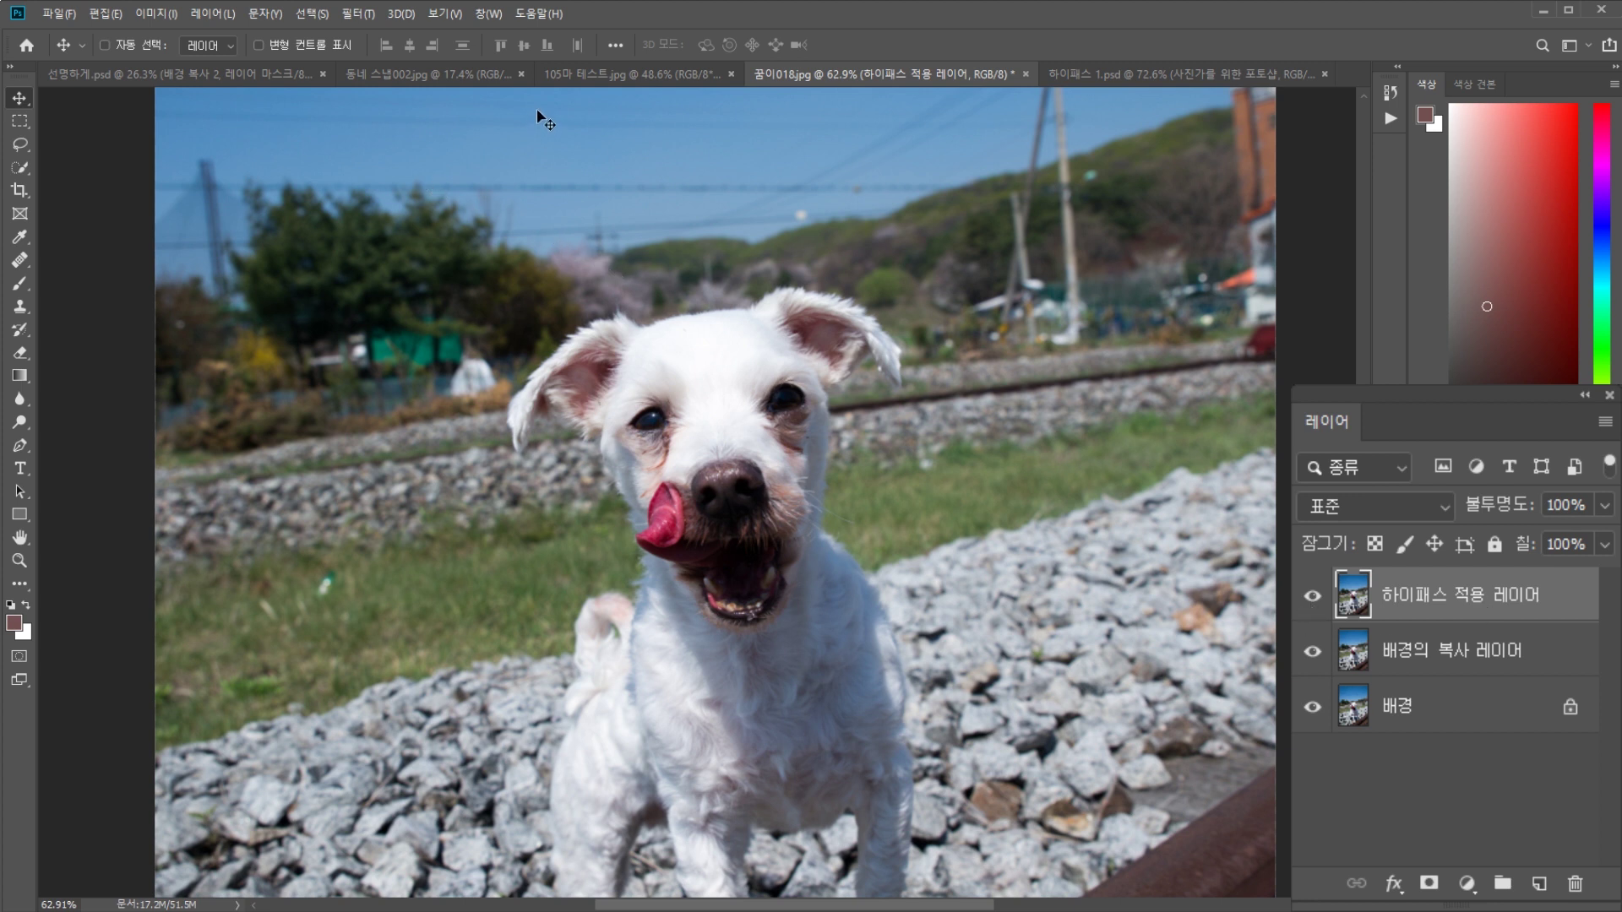
Start the High Pass filter on 하이패스 적용 레이어 and preview different radii, including 2.5, 0.1 and 5.0 pixels.
{"action": "left_click", "coordinate": [358, 14]}
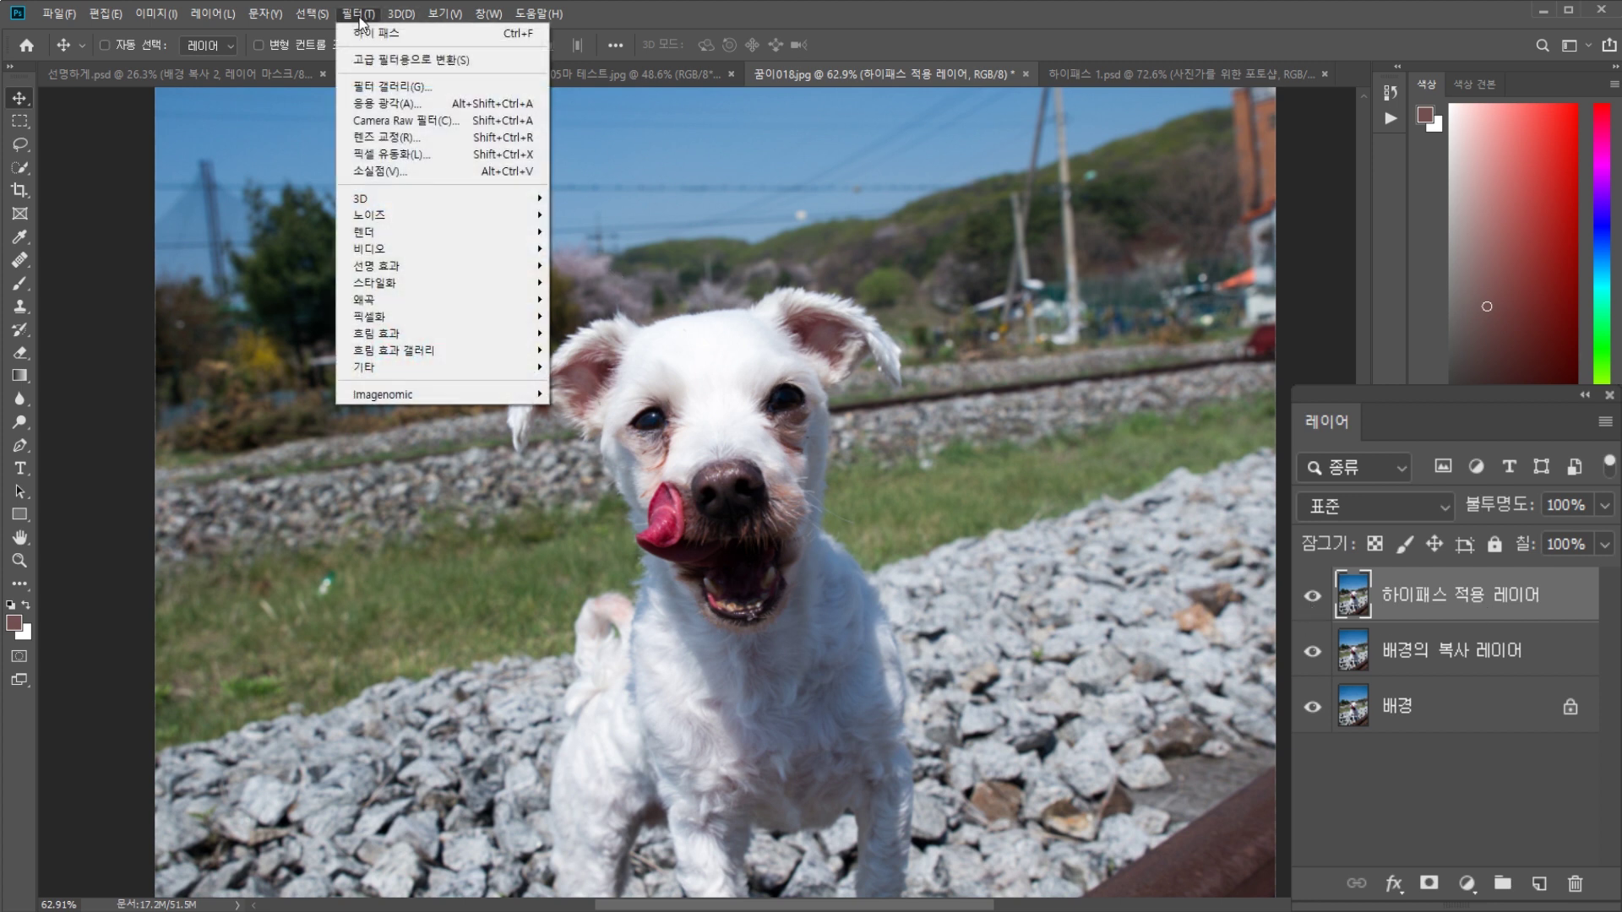
{"action": "mouse_move", "coordinate": [376, 367]}
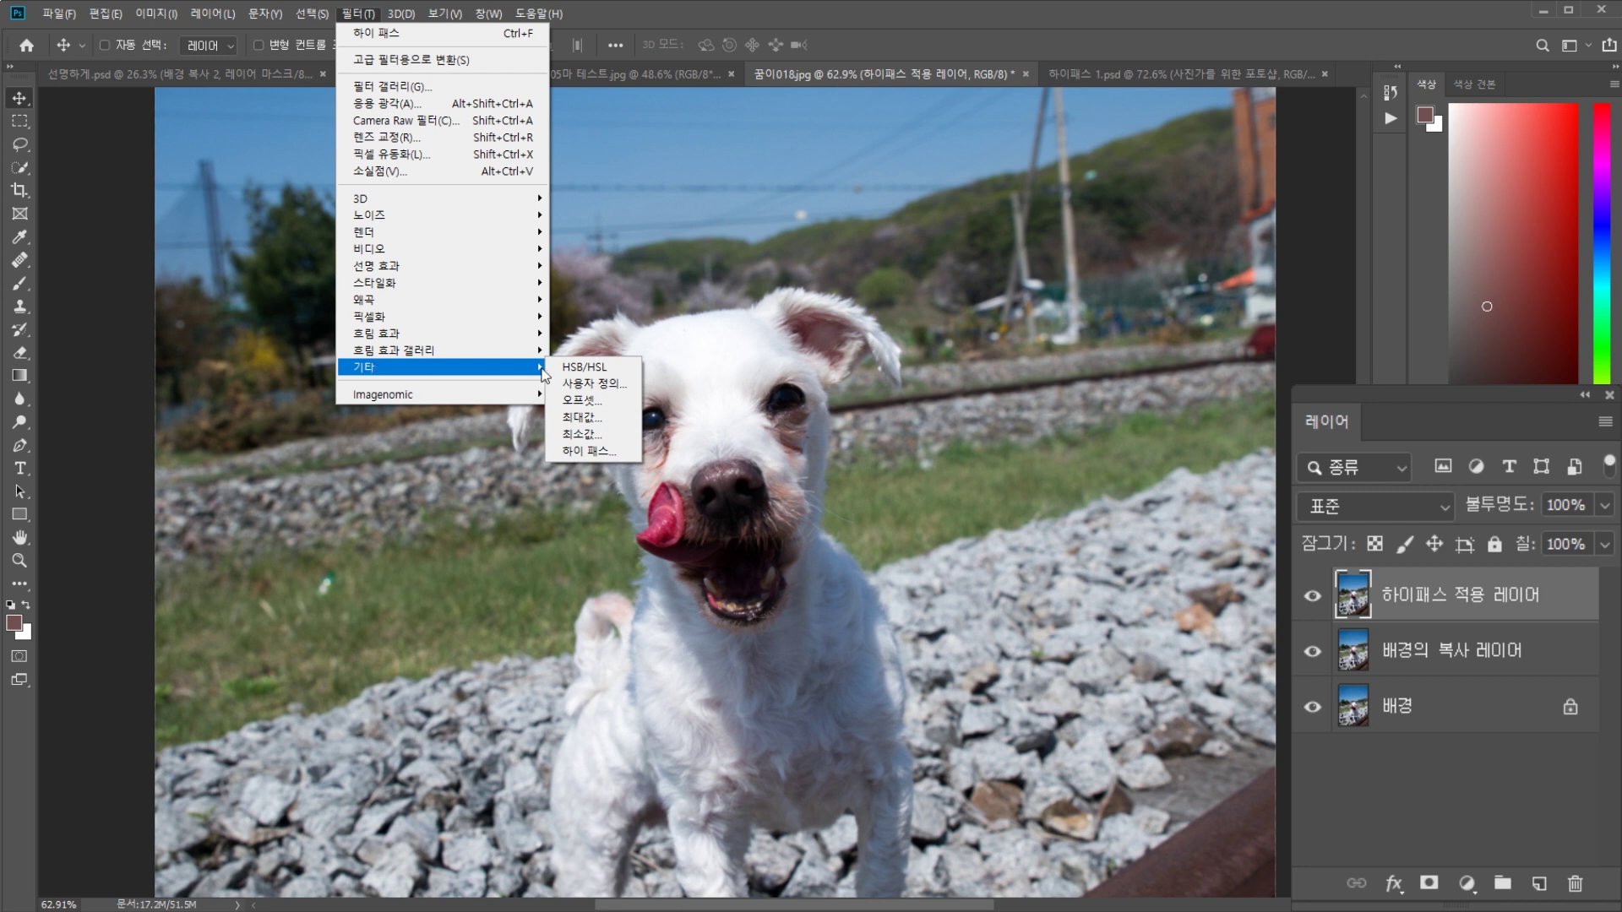
{"action": "left_click", "coordinate": [587, 448]}
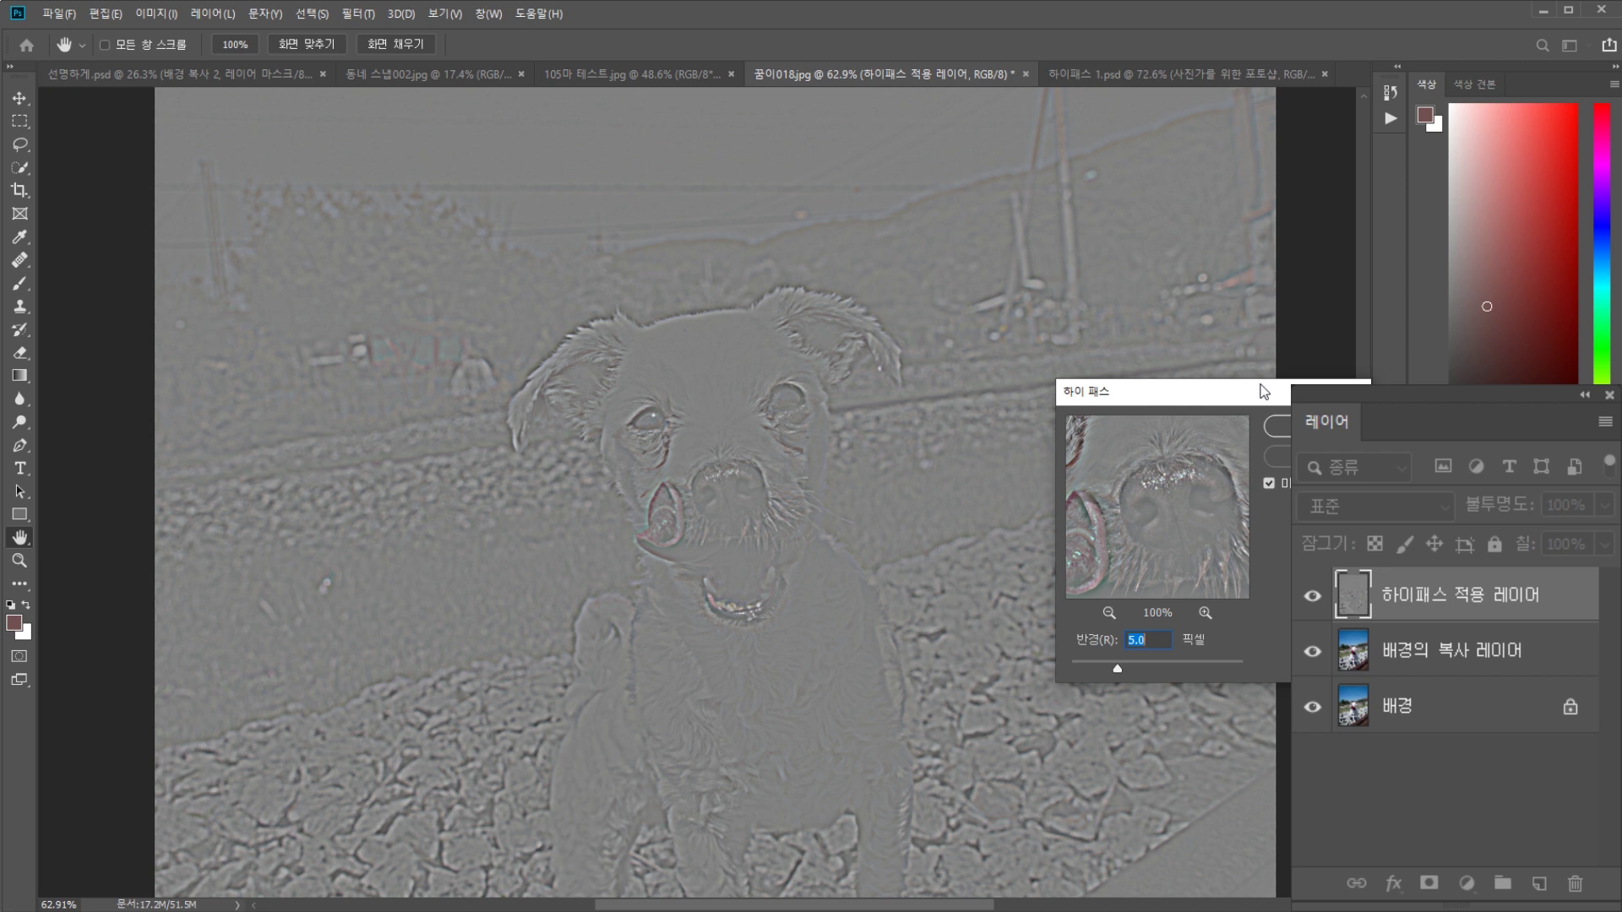
{"action": "left_click", "coordinate": [1096, 665]}
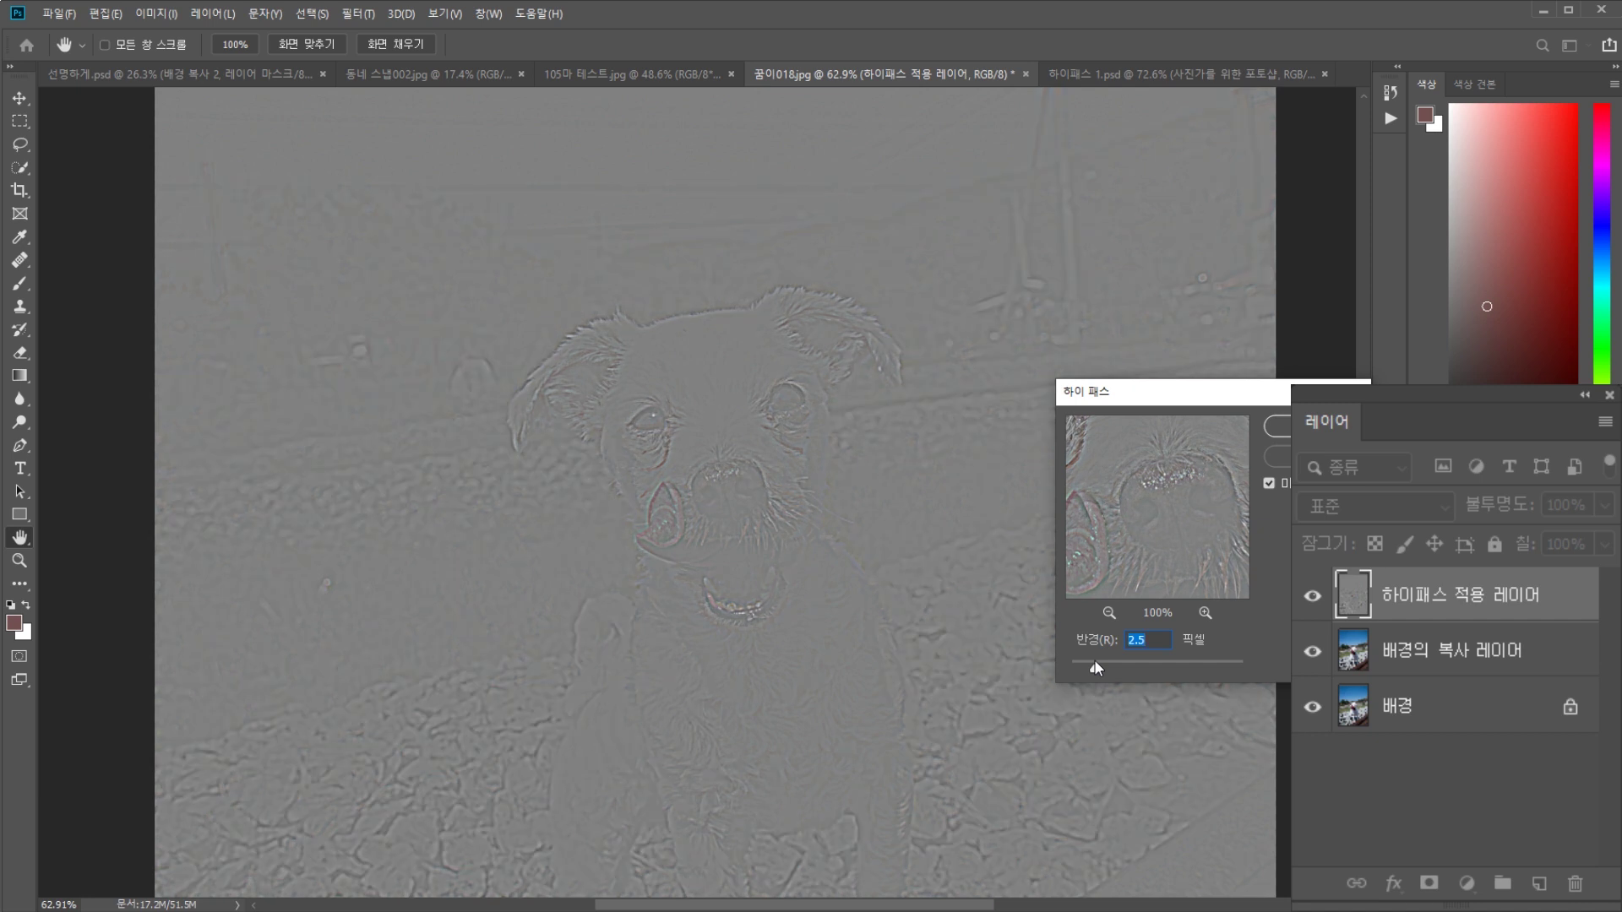
{"action": "left_click", "coordinate": [1107, 658]}
{"action": "left_click_drag", "start_coordinate": [1108, 663], "coordinate": [1071, 668]}
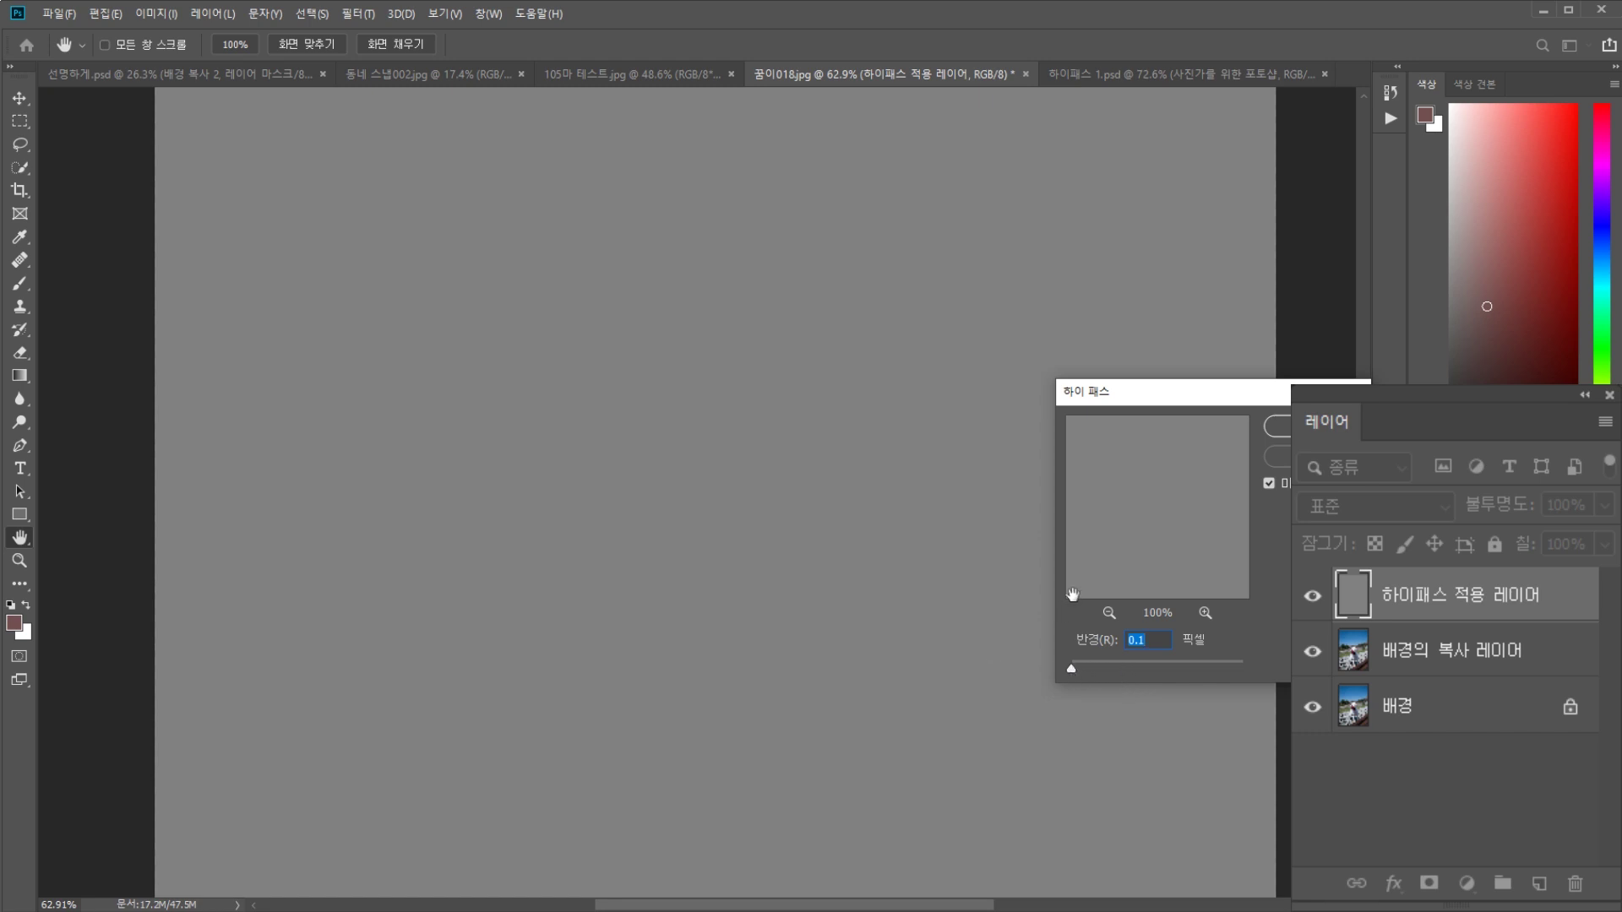
{"action": "left_click_drag", "start_coordinate": [1162, 392], "coordinate": [1249, 414]}
{"action": "left_click_drag", "start_coordinate": [1158, 688], "coordinate": [1239, 681]}
{"action": "left_click_drag", "start_coordinate": [1264, 682], "coordinate": [1205, 689]}
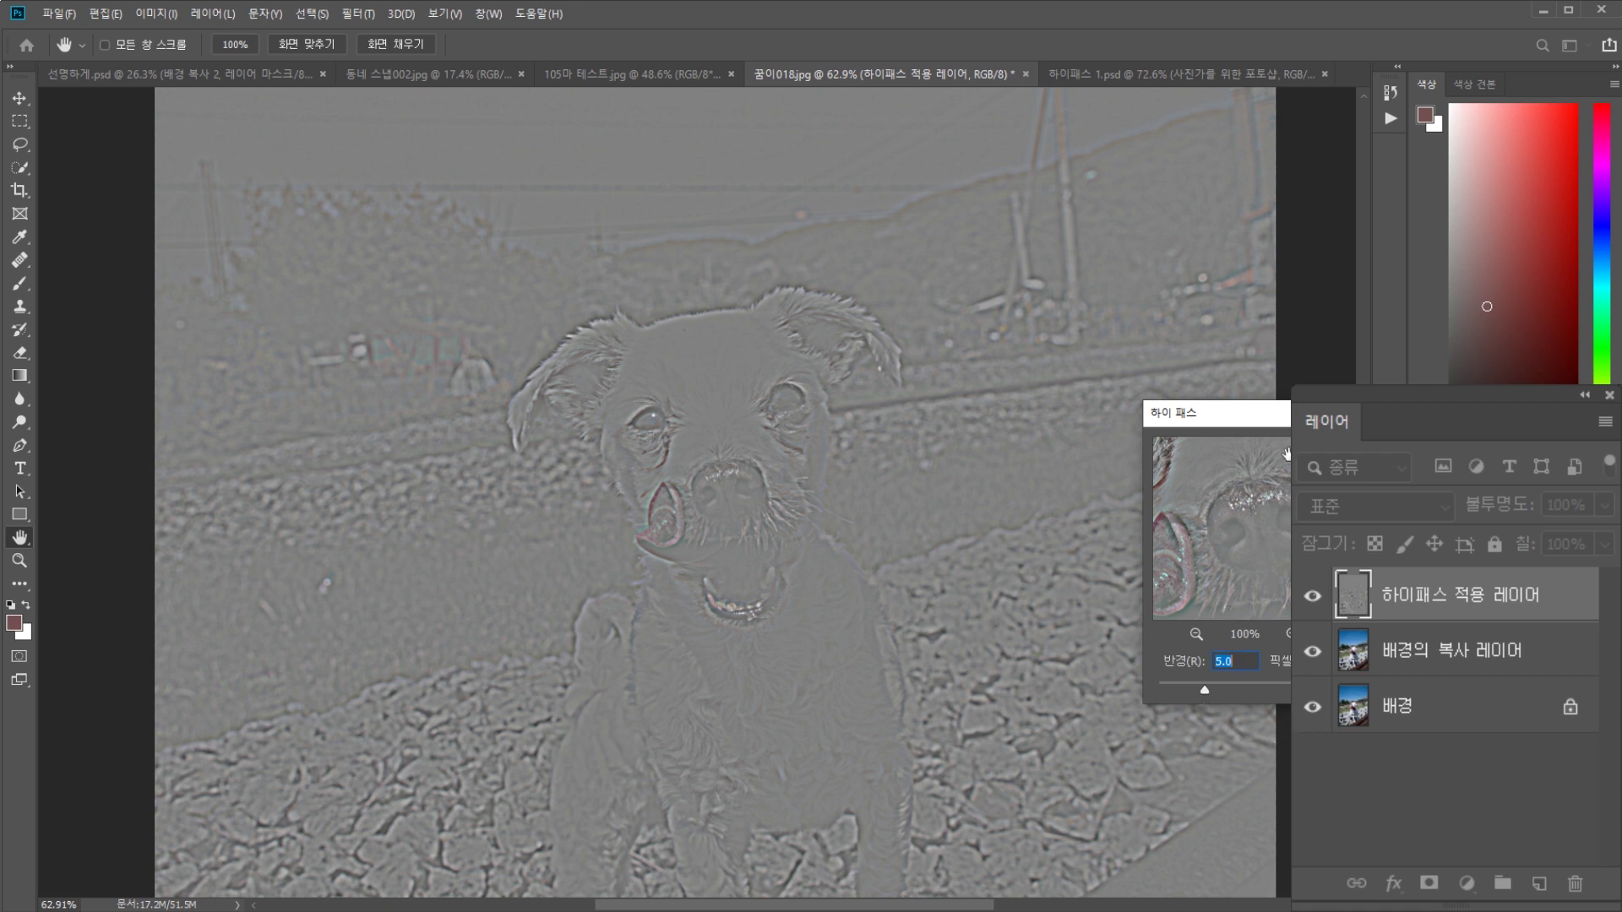
{"action": "left_click_drag", "start_coordinate": [1284, 414], "coordinate": [1189, 431]}
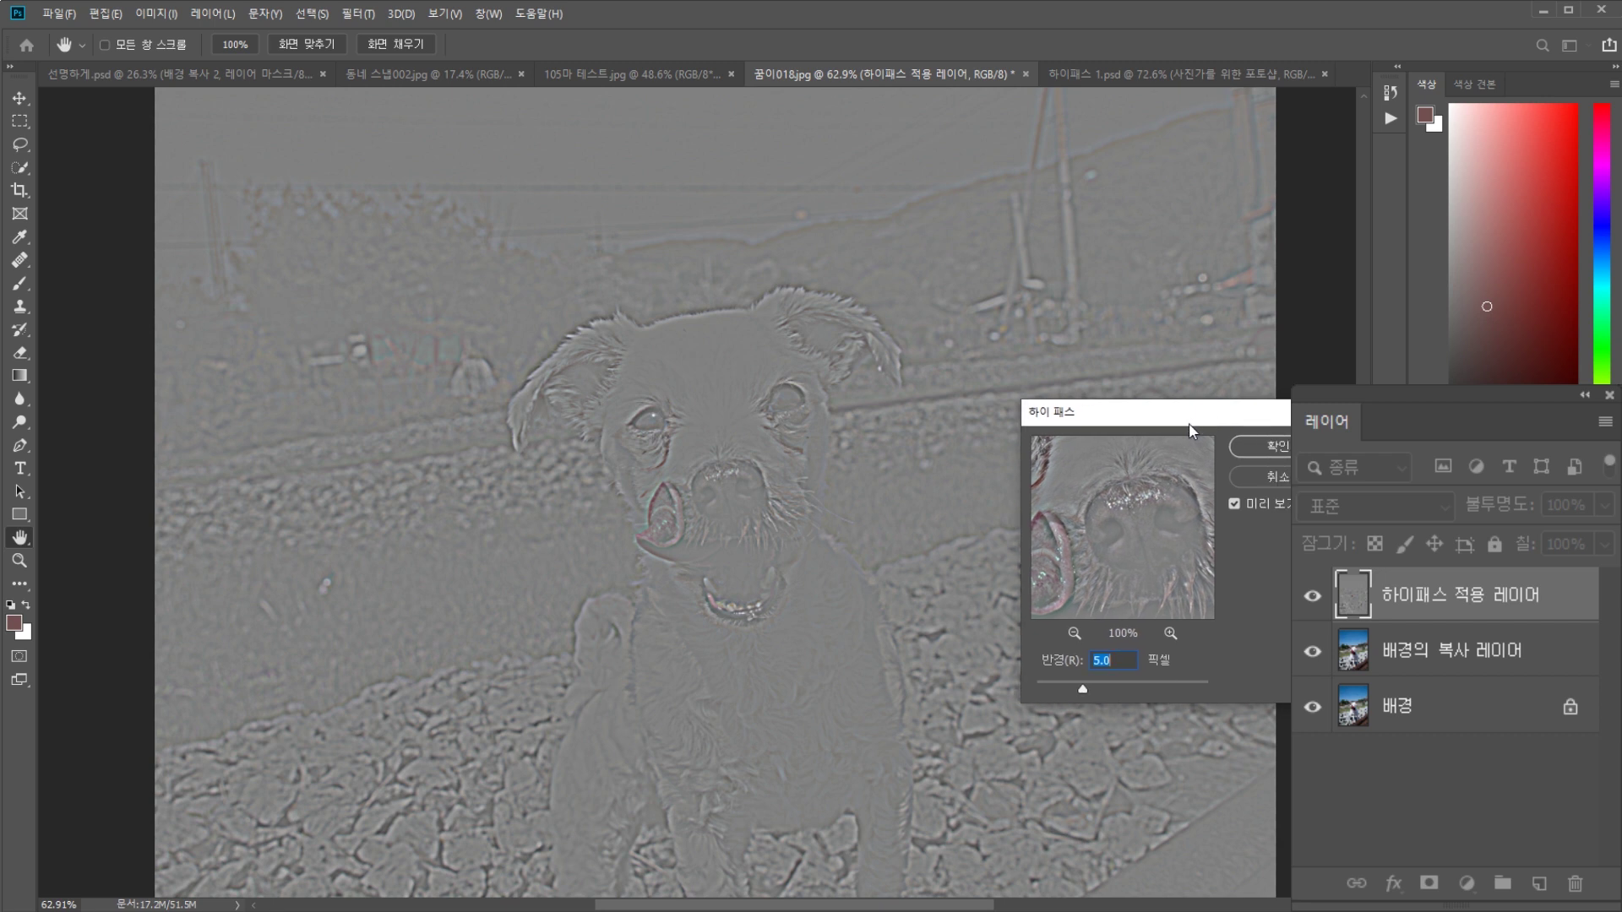
Set the High Pass radius to about 8.4 pixels and apply the filter.
{"action": "left_click", "coordinate": [1107, 687]}
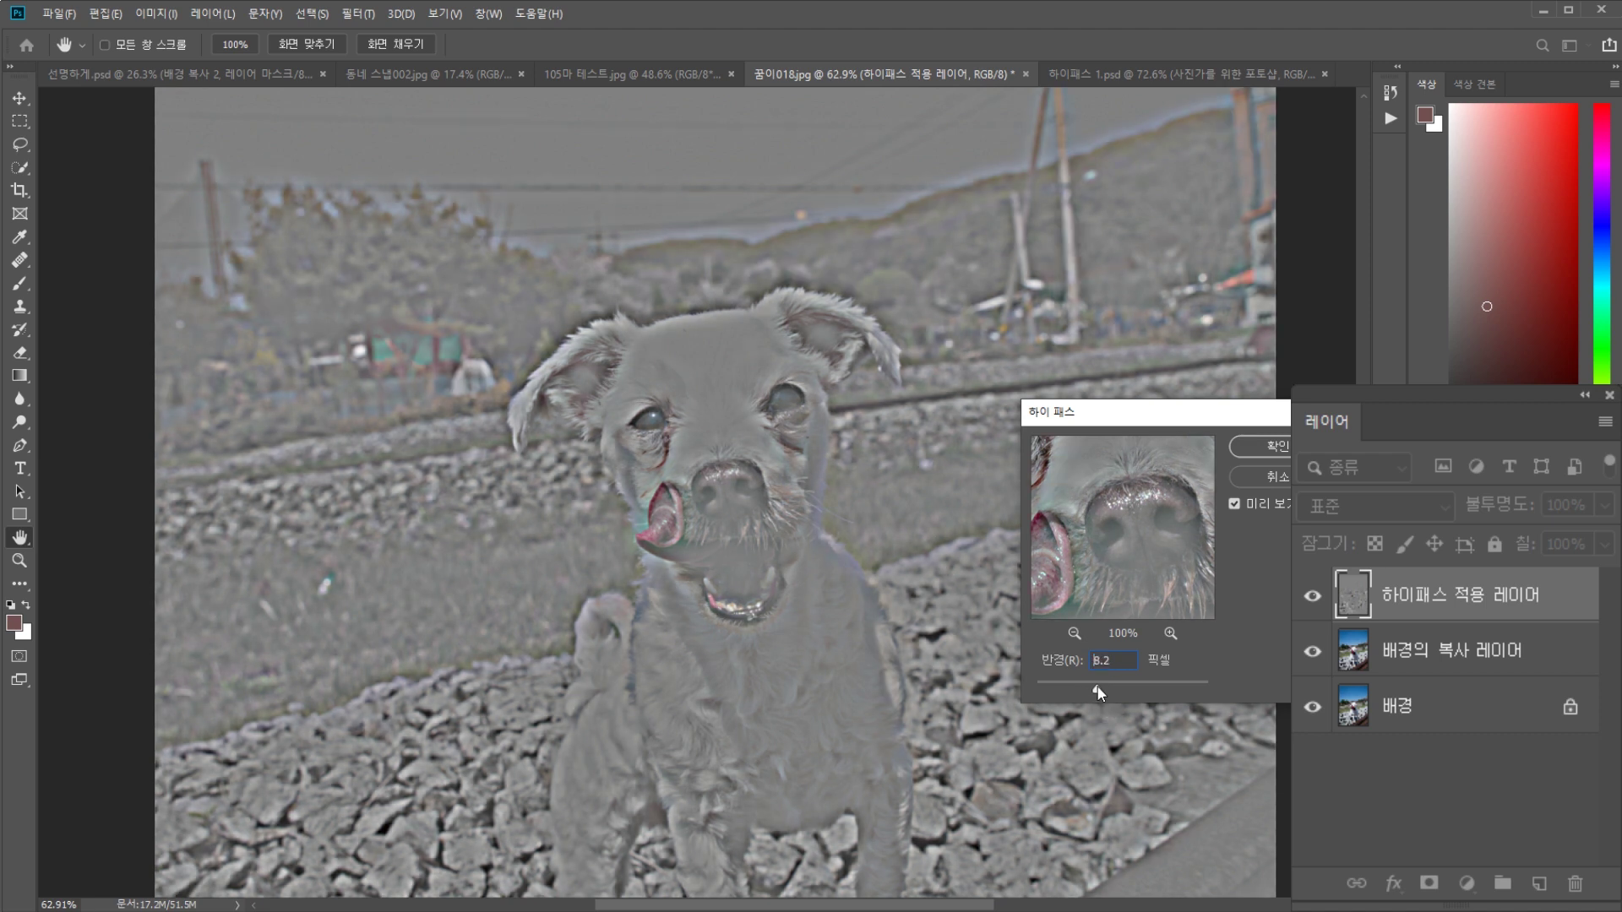
{"action": "left_click_drag", "start_coordinate": [1093, 686], "coordinate": [1103, 691]}
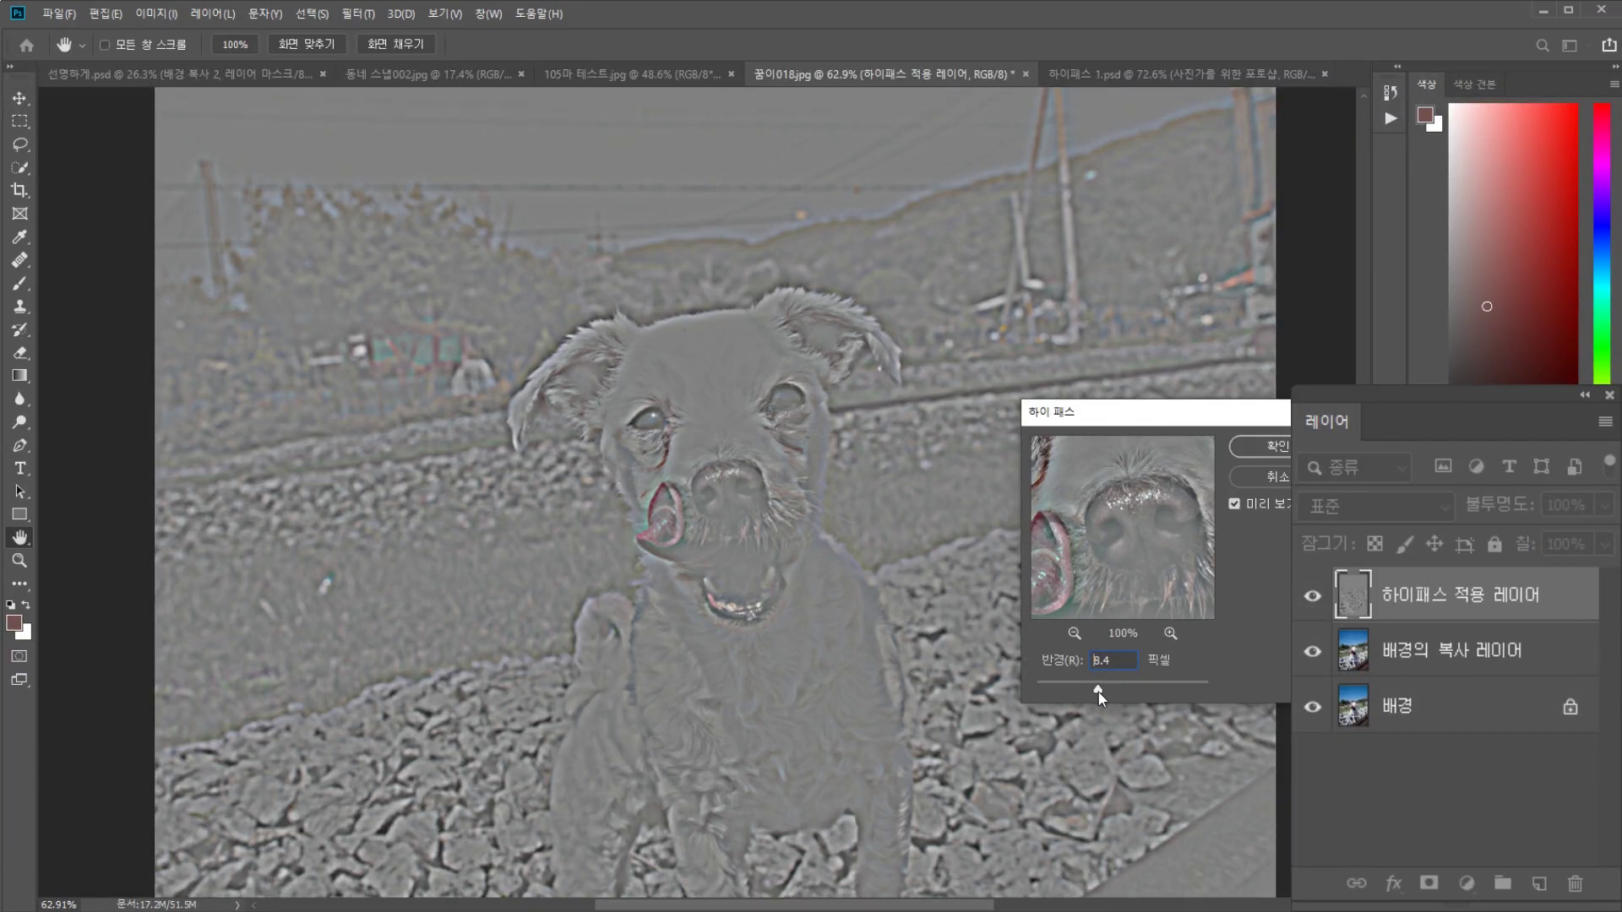
{"action": "left_click_drag", "start_coordinate": [1103, 693], "coordinate": [1103, 693]}
{"action": "left_click", "coordinate": [1284, 441]}
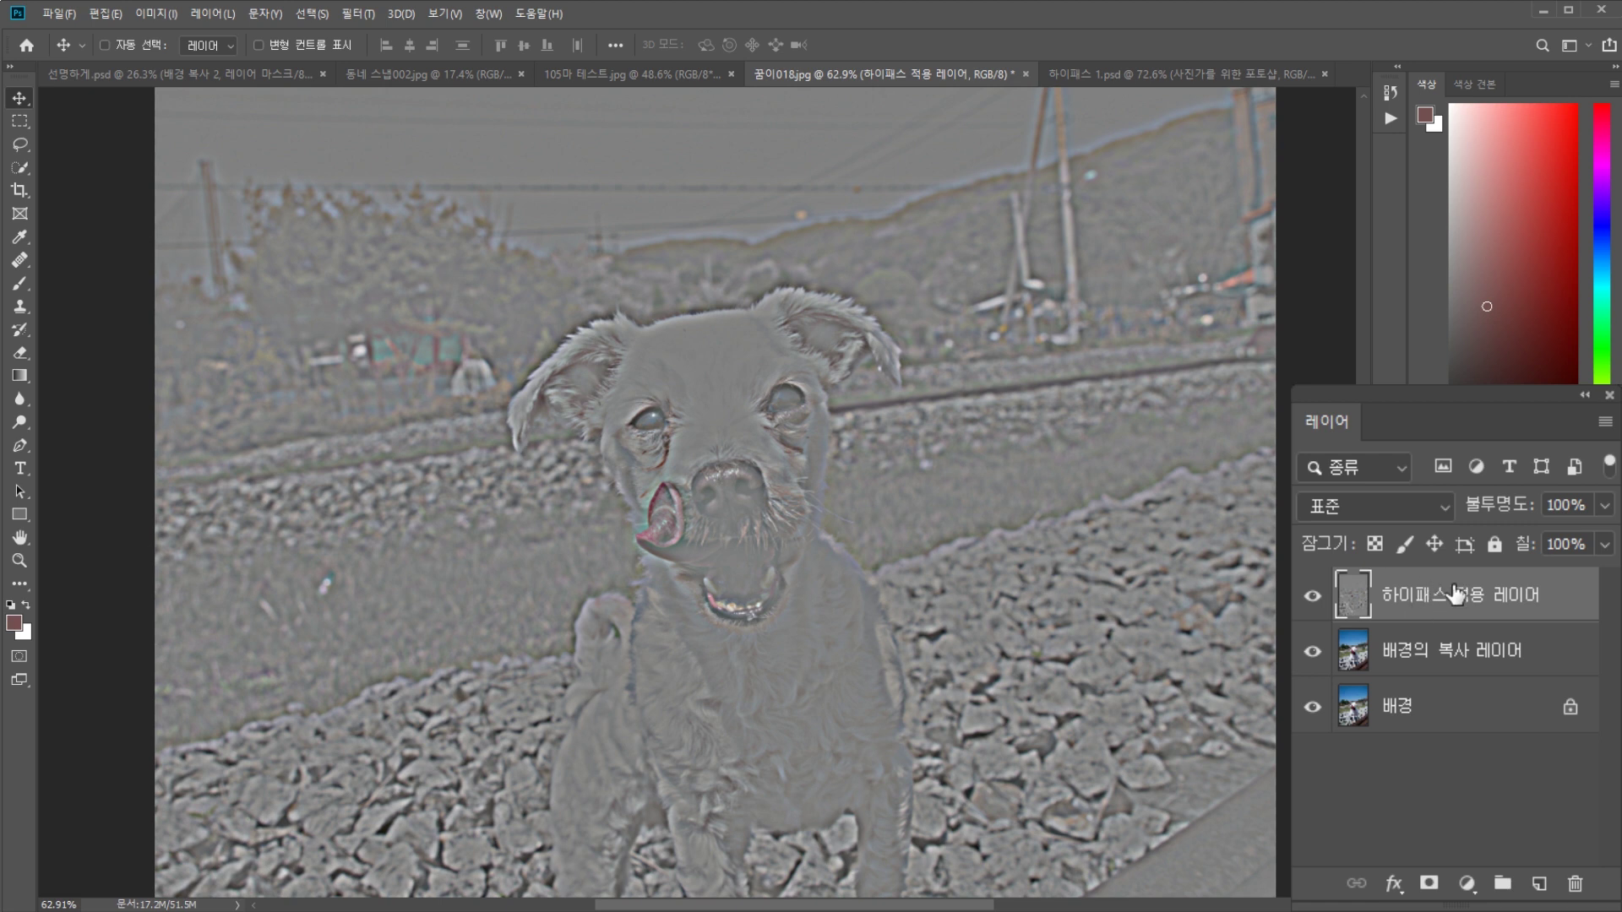
Try contrast blend modes on 하이패스 적용 레이어, including 오버레이, 하드 라이트, 선명한 라이트 and 하드 혼합.
{"action": "left_click", "coordinate": [1447, 504]}
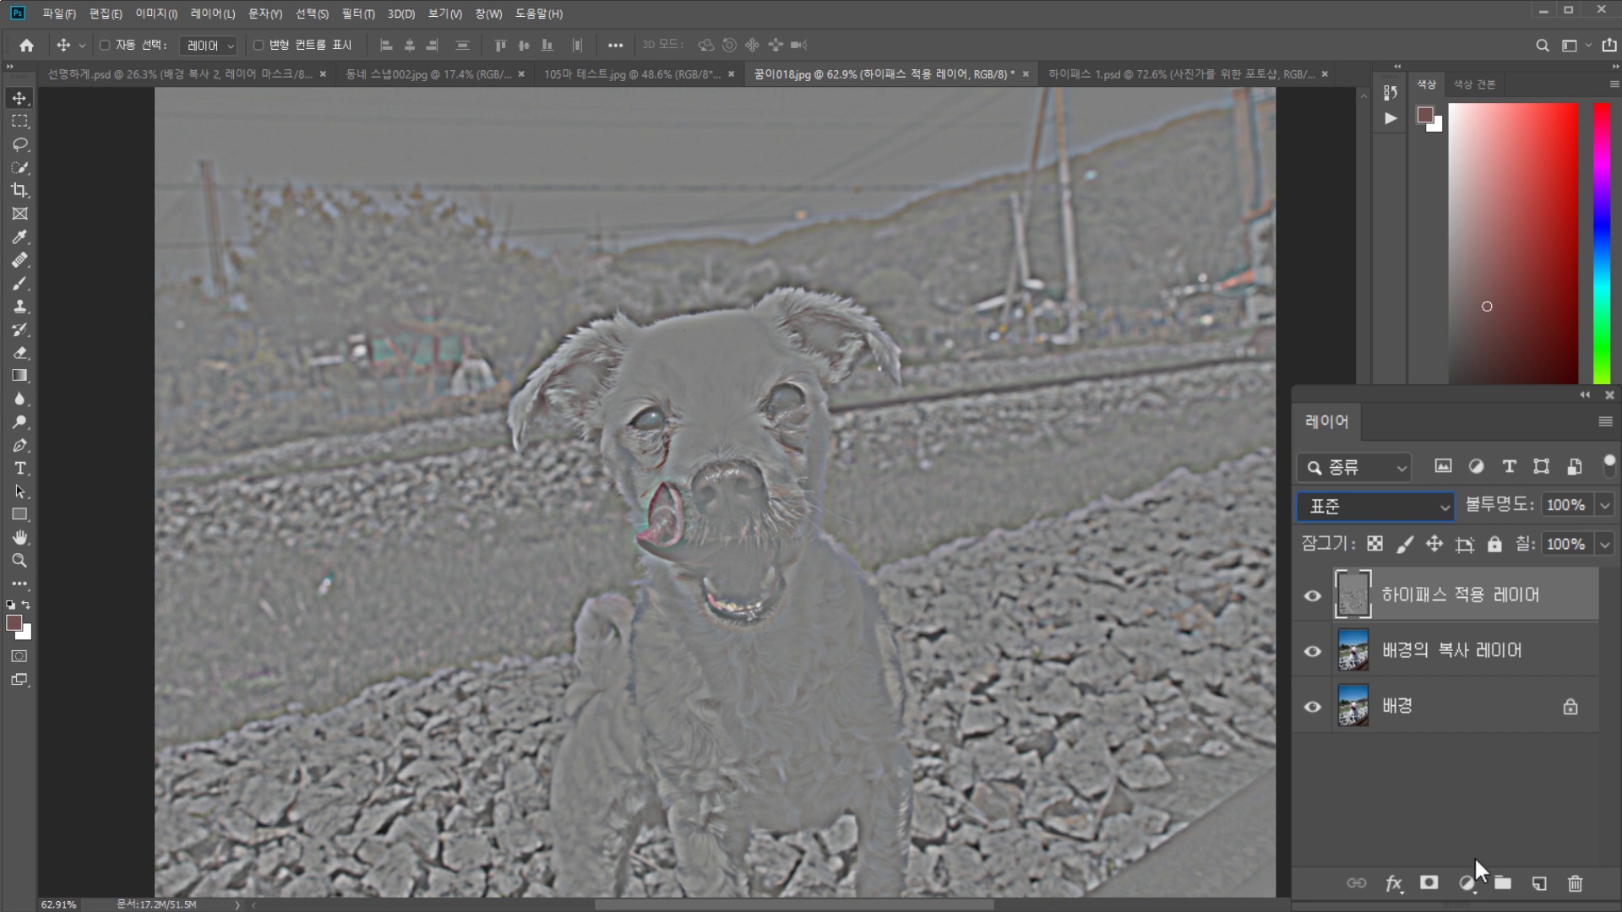
{"action": "key", "text": "shift+alt+o"}
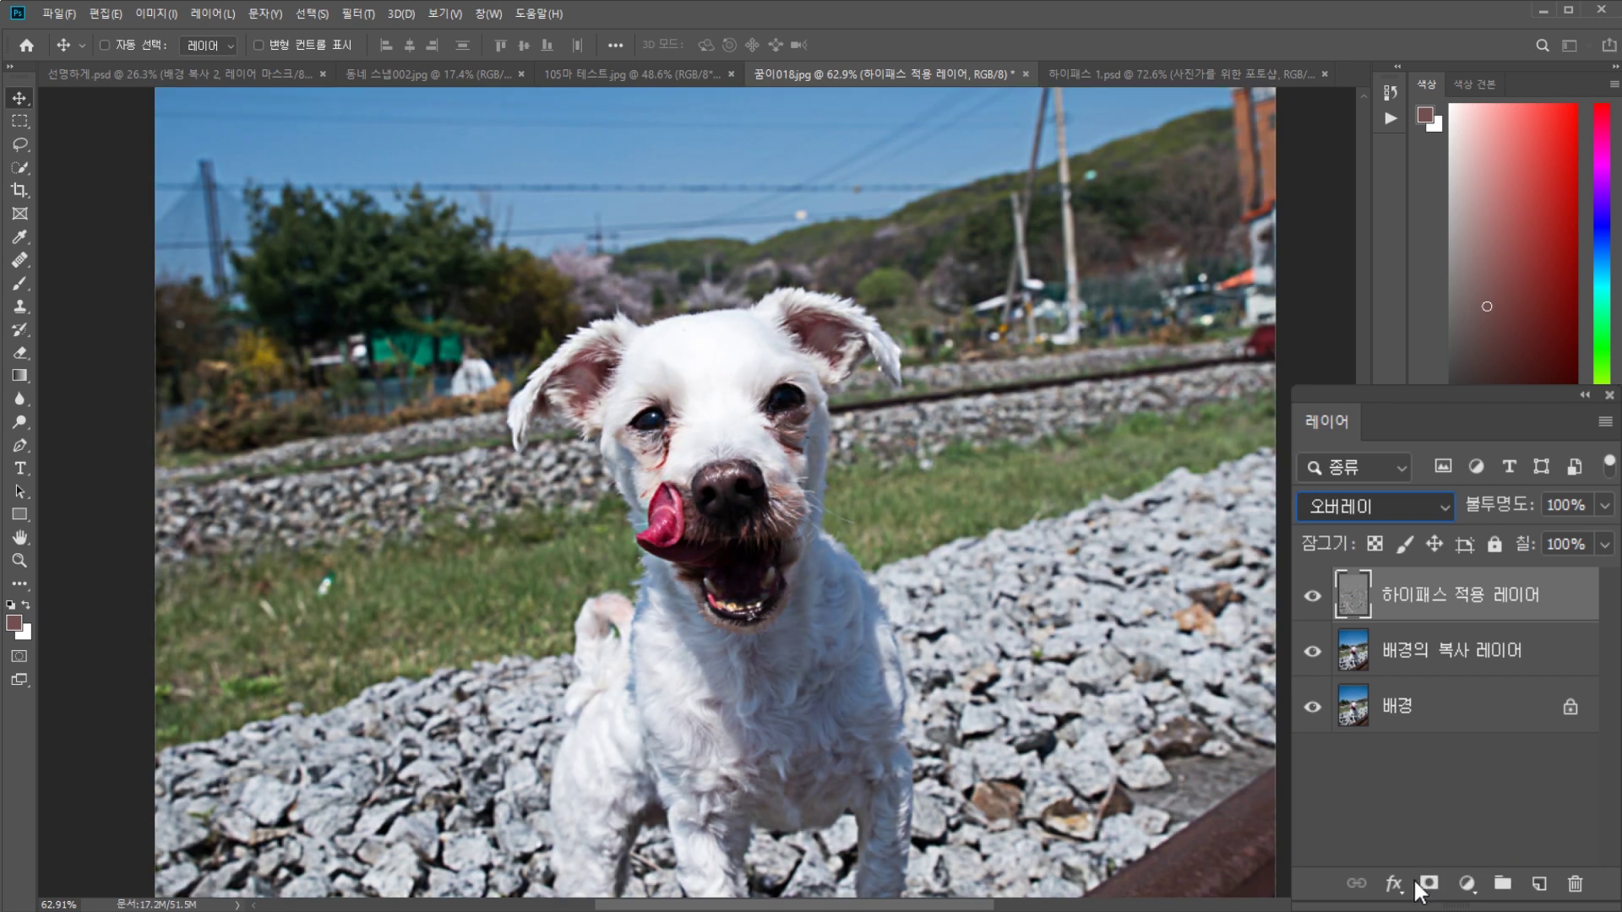
{"action": "key", "text": "shift+alt+f"}
{"action": "key", "text": "shift+alt+h"}
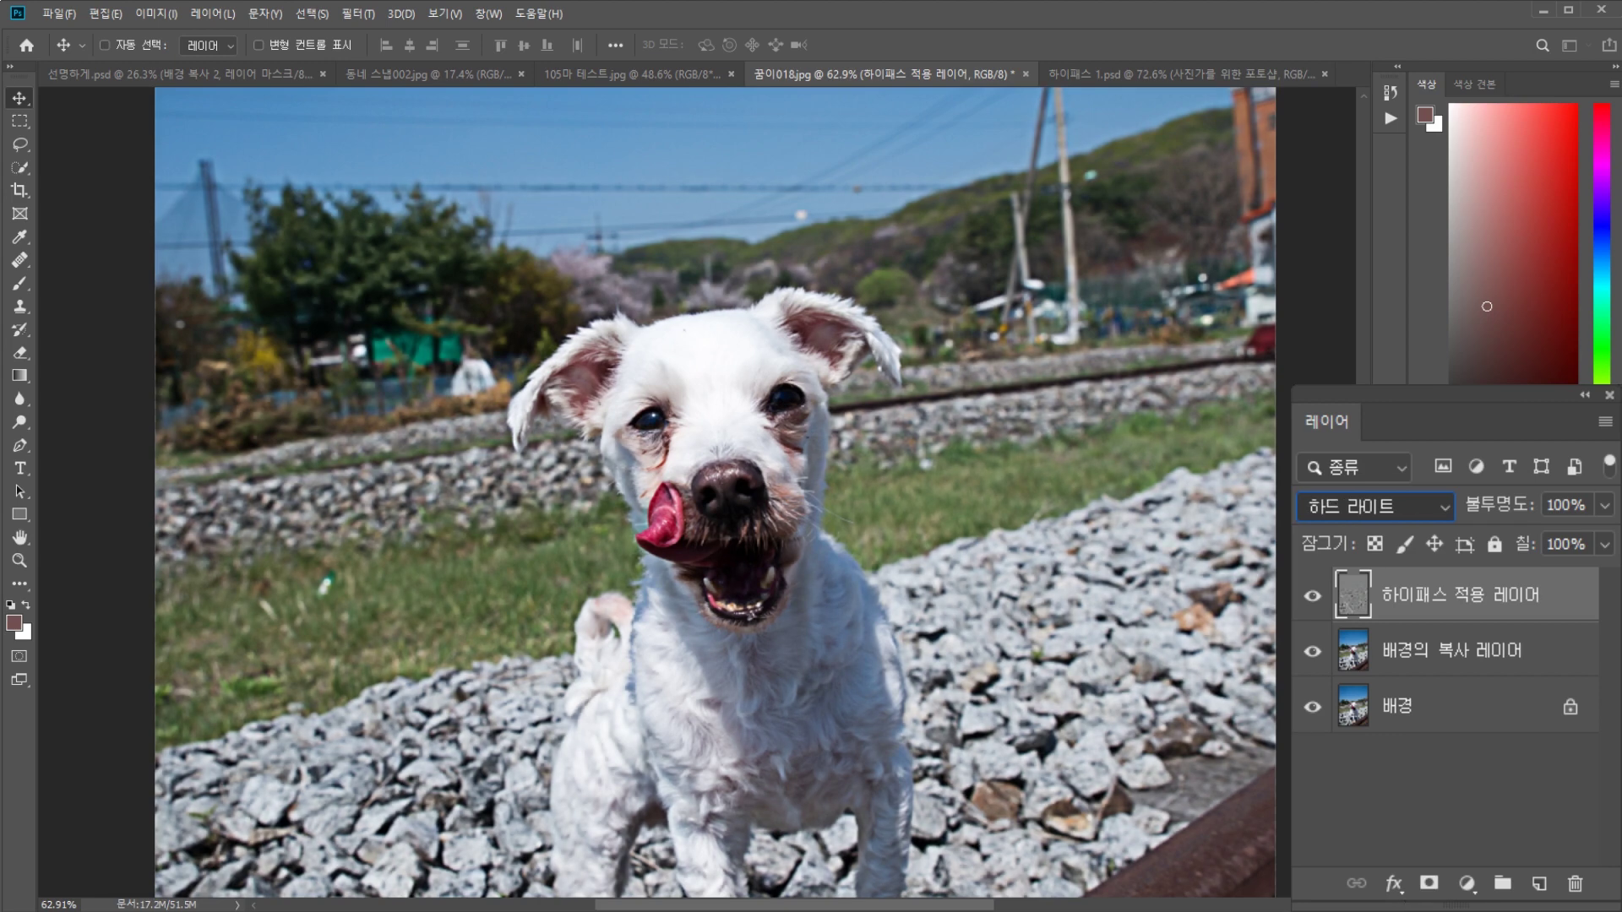
{"action": "key", "text": "shift+alt+v"}
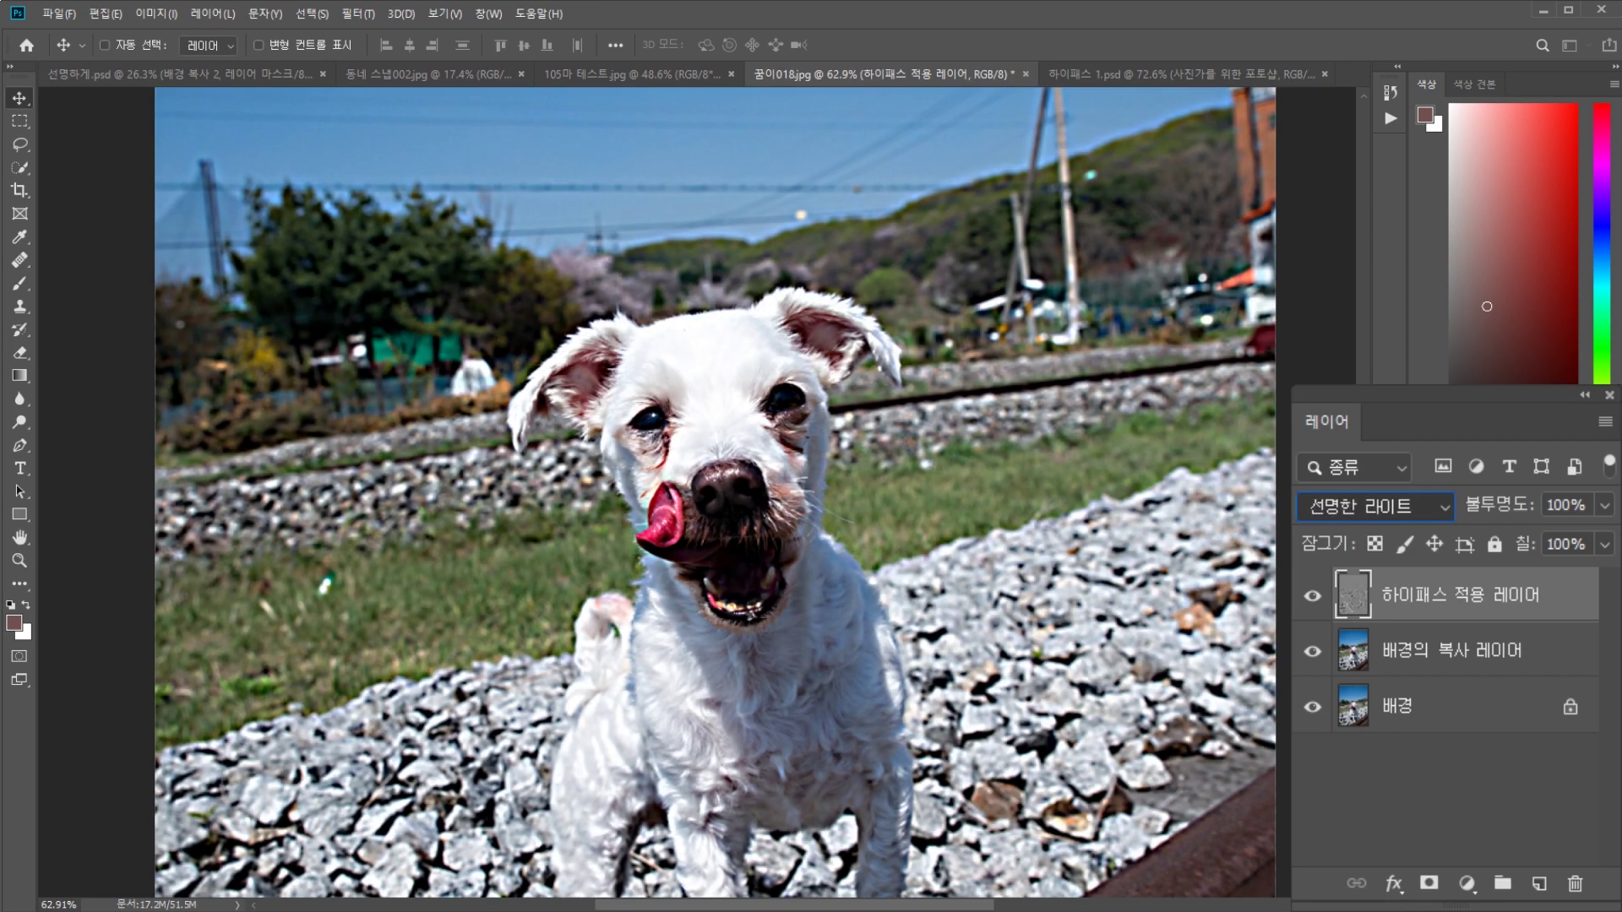
{"action": "key", "text": "shift+alt+z"}
{"action": "key", "text": "shift+alt+l"}
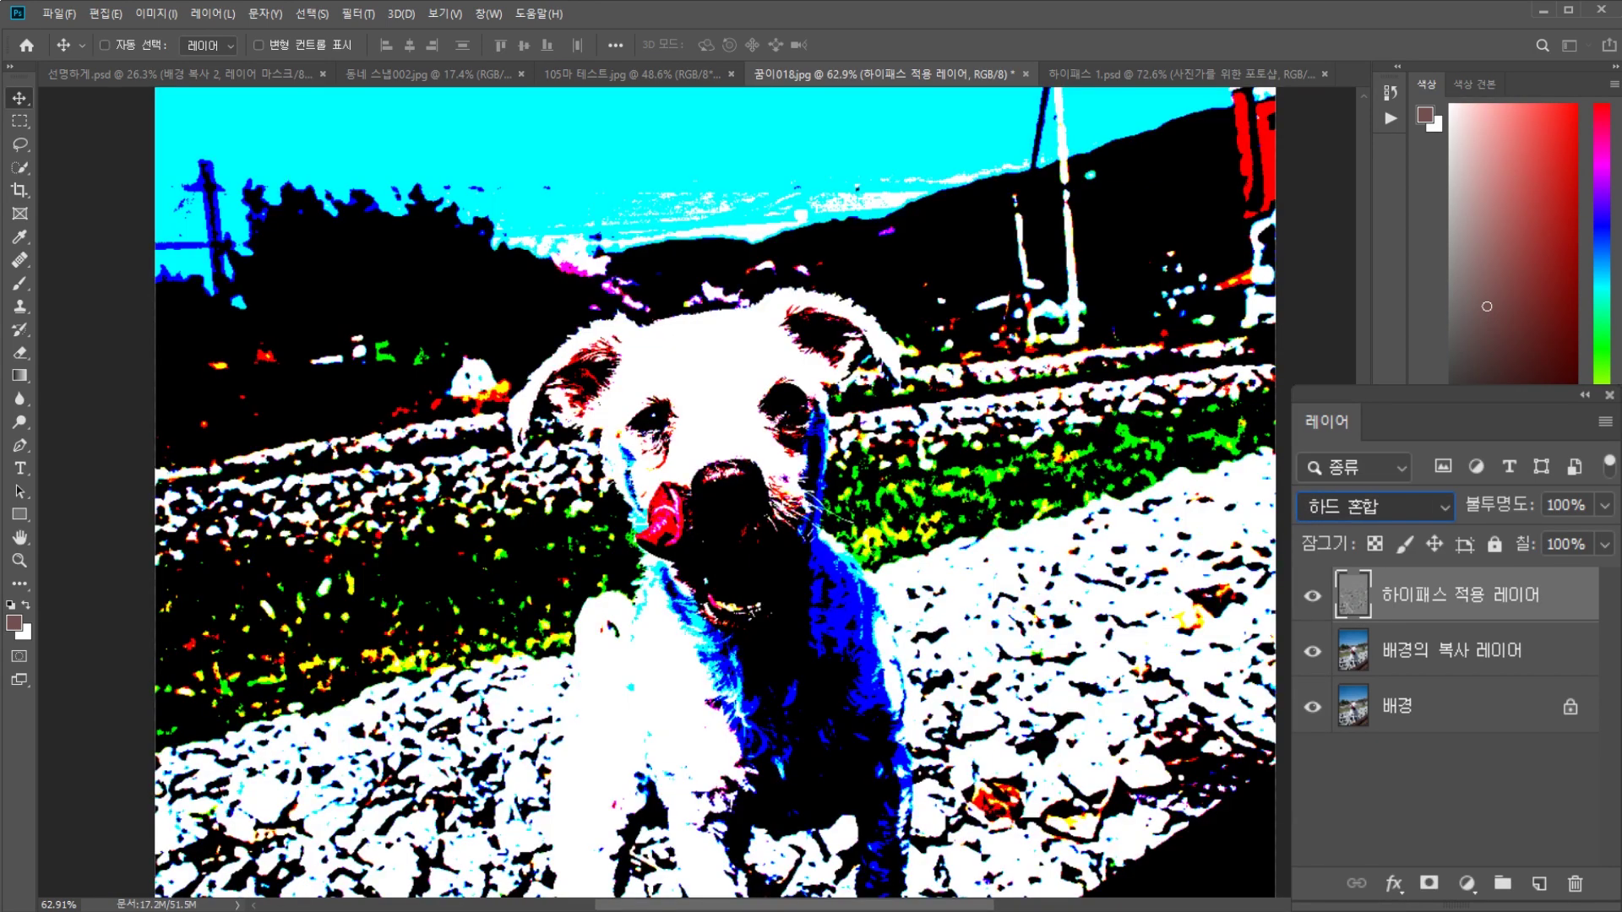
{"action": "key", "text": "shift+alt+j"}
{"action": "key", "text": "shift+alt+h"}
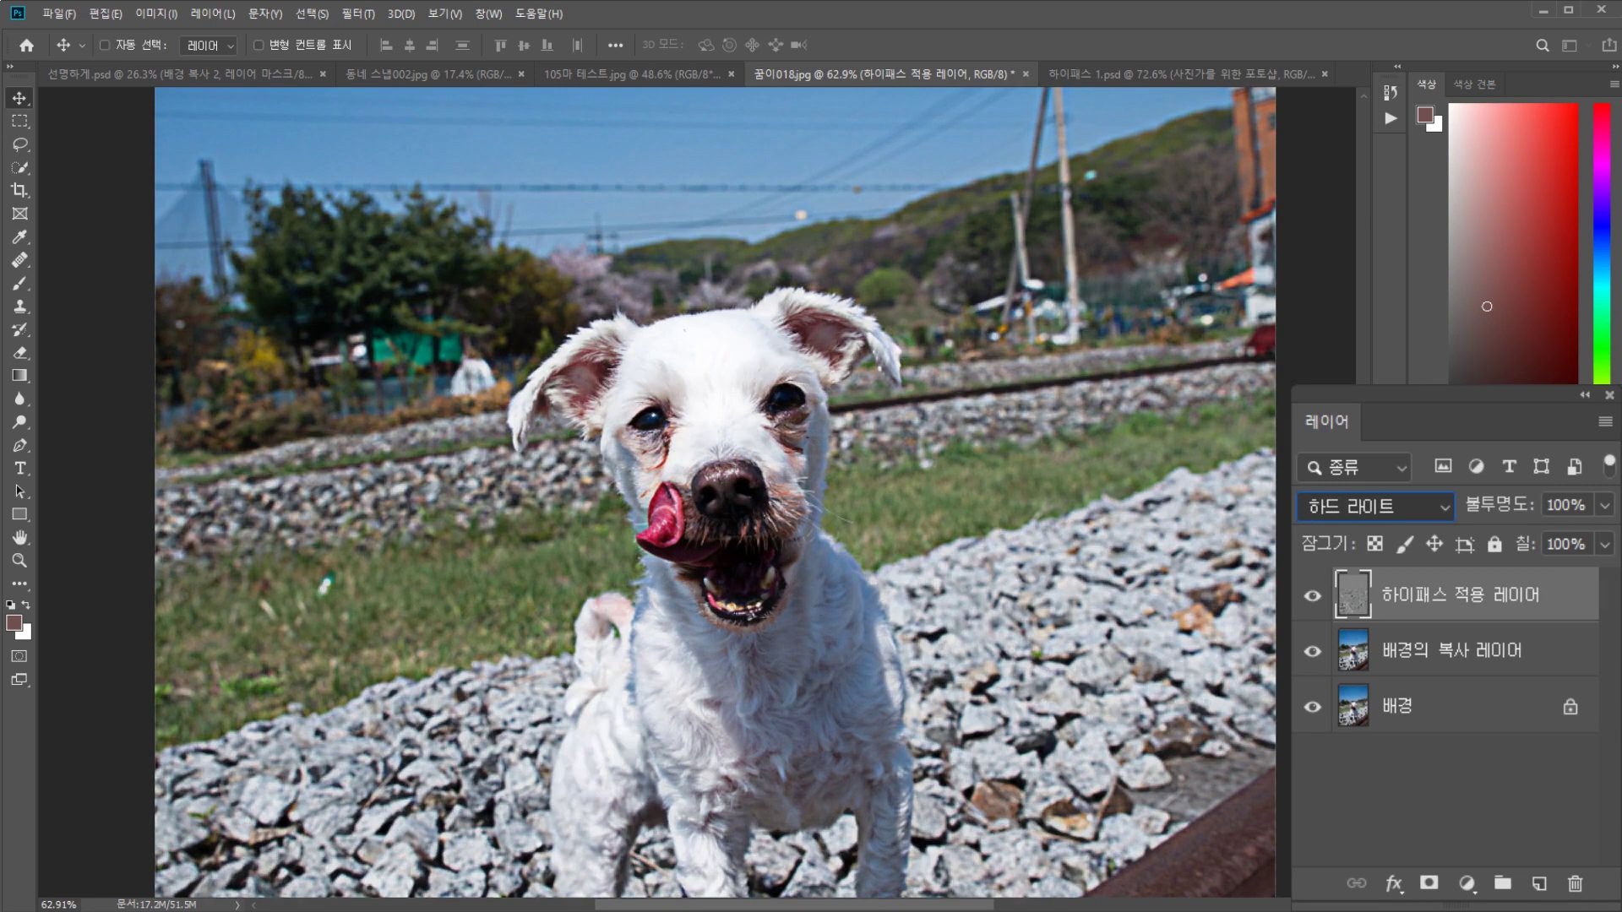
Compare the Soft Light and 오버레이 blend modes on 하이패스 적용 레이어 and leave it set to 오버레이.
{"action": "key", "text": "shift+alt+f"}
{"action": "key", "text": "shift+alt+o"}
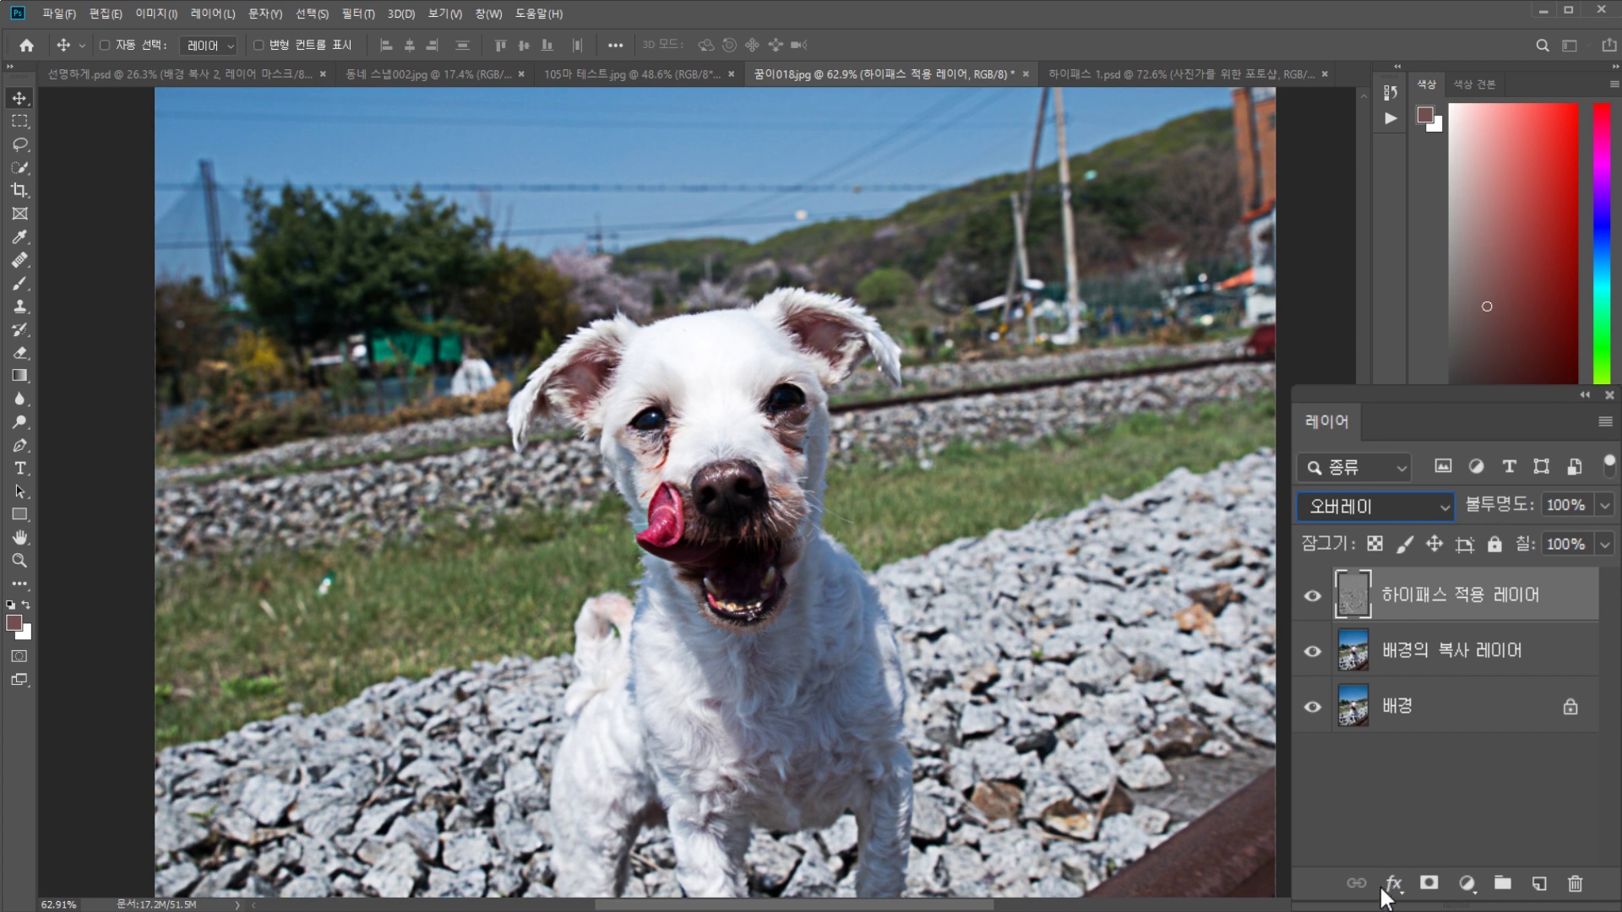
{"action": "key", "text": "shift+alt+f"}
{"action": "key", "text": "shift+alt+o"}
{"action": "key", "text": "shift+alt+f"}
{"action": "key", "text": "shift+alt+o"}
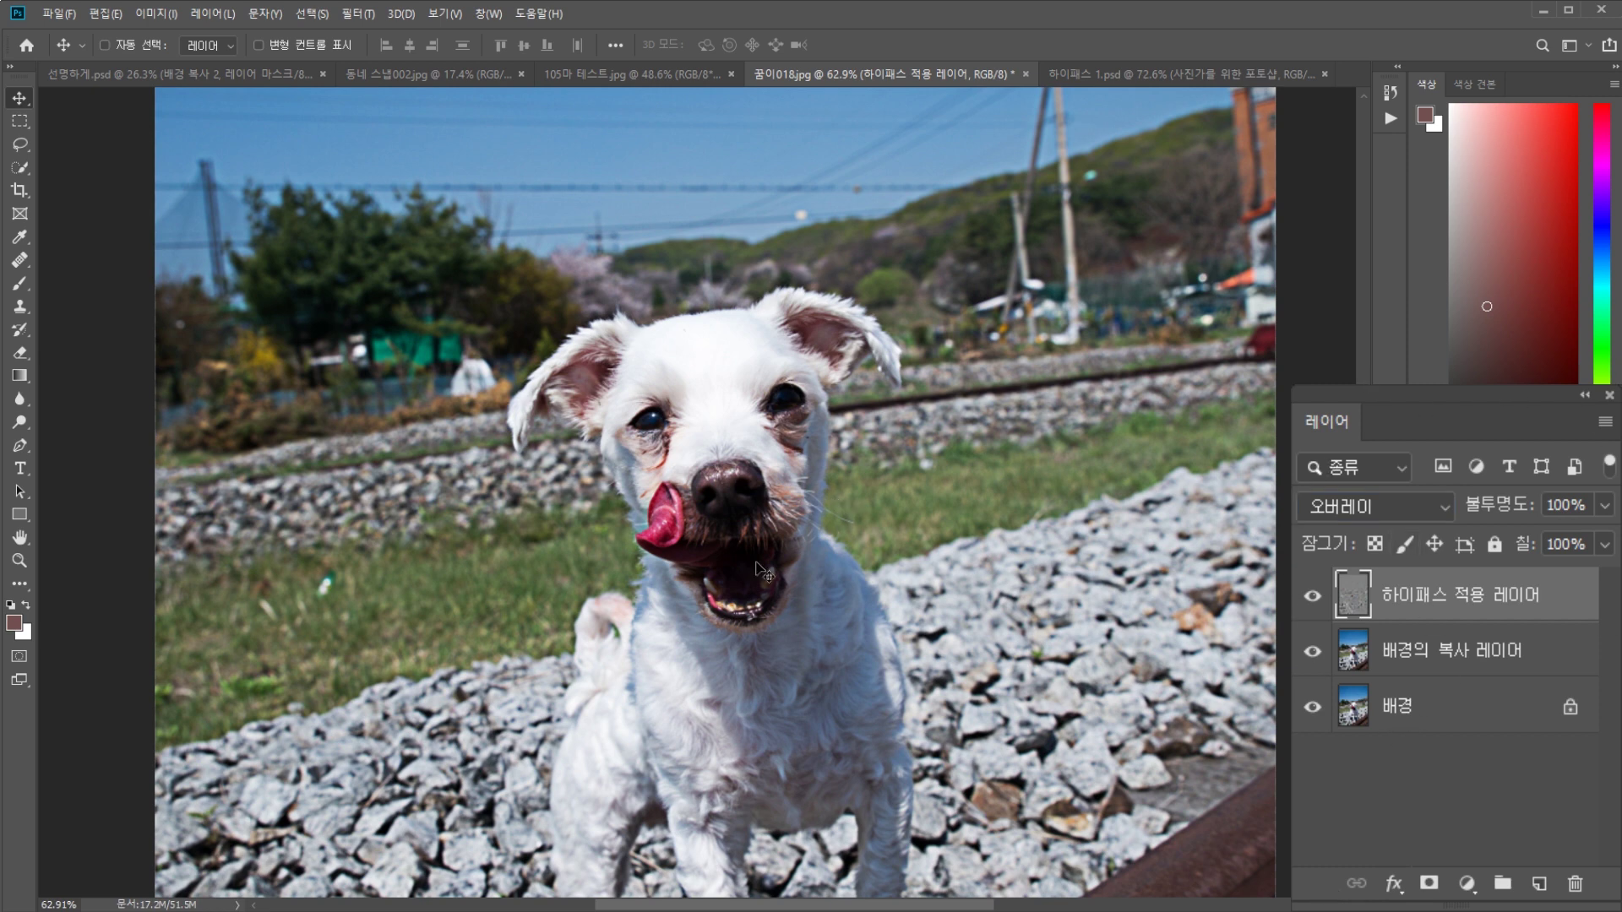
Hide and show 하이패스 적용 레이어 repeatedly to compare the dog's face up close with and without sharpening.
{"action": "scroll", "coordinate": [714, 495], "scroll_direction": "up", "scroll_amount": 5}
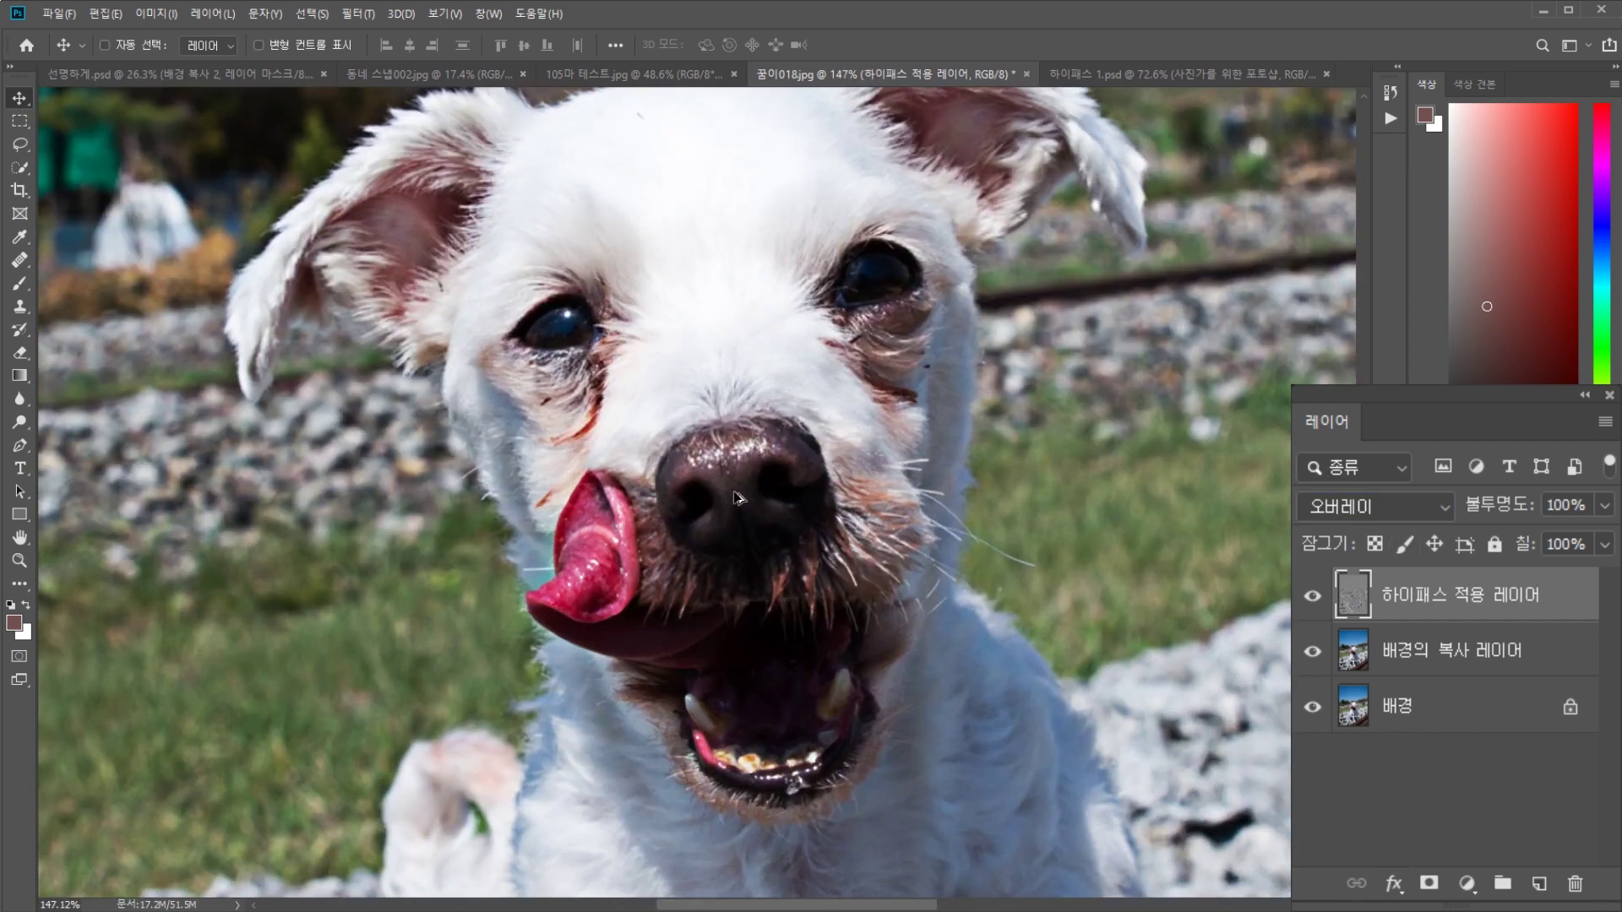
{"action": "left_click_drag", "start_coordinate": [750, 405], "coordinate": [768, 473]}
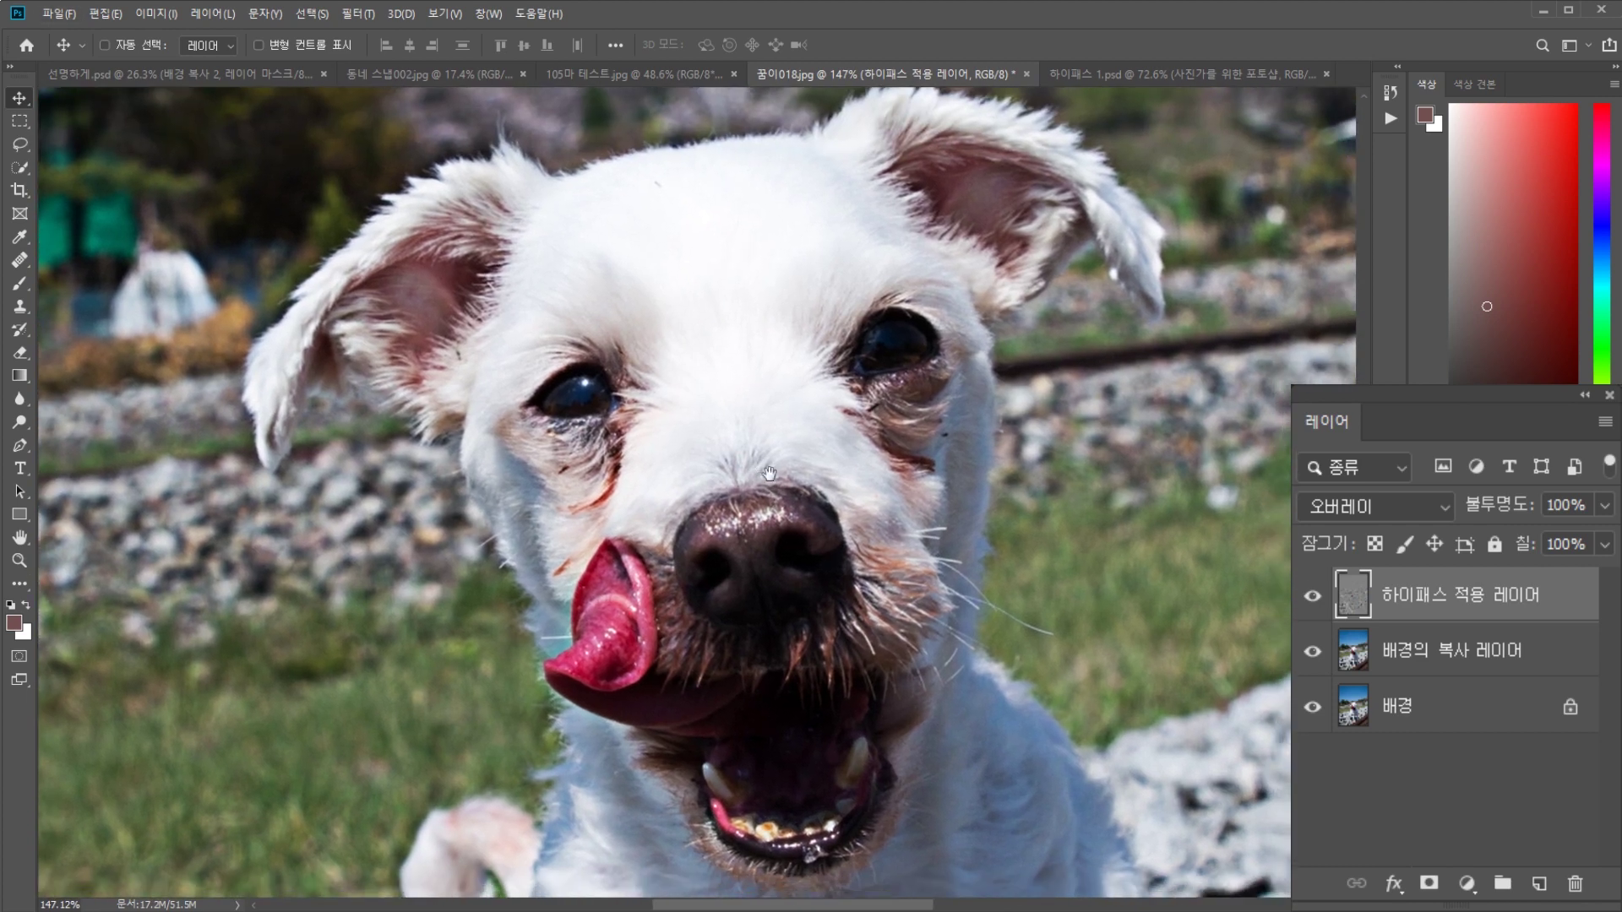
{"action": "left_click", "coordinate": [1314, 595]}
{"action": "left_click", "coordinate": [1314, 597]}
{"action": "left_click", "coordinate": [1316, 596]}
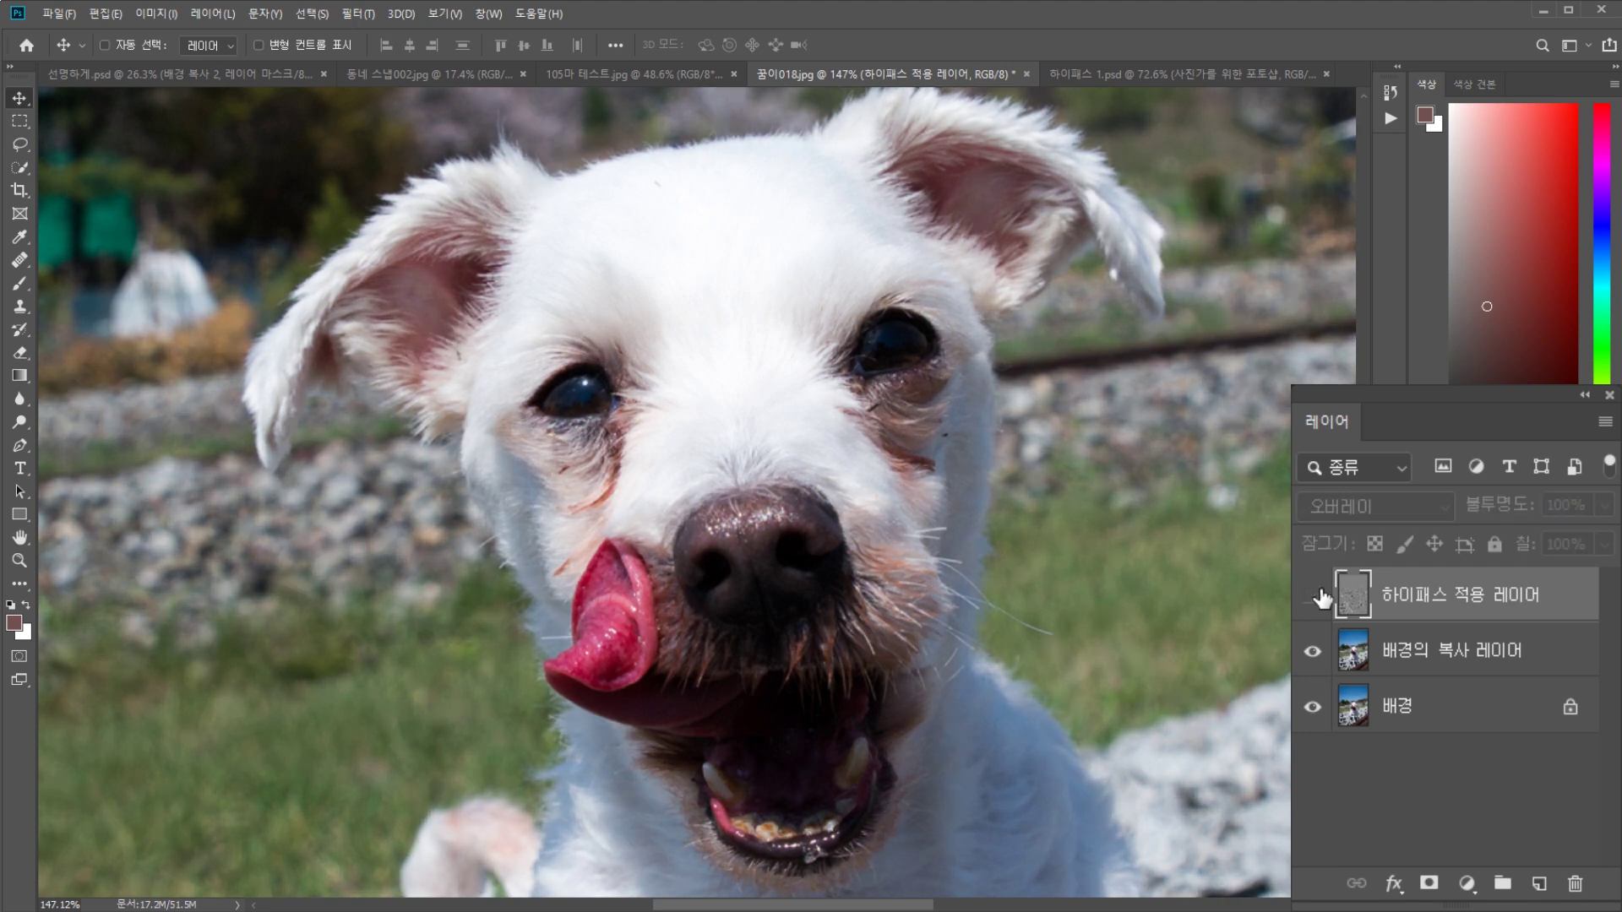
{"action": "left_click", "coordinate": [1314, 596]}
{"action": "left_click", "coordinate": [1315, 596]}
{"action": "left_click", "coordinate": [1314, 596]}
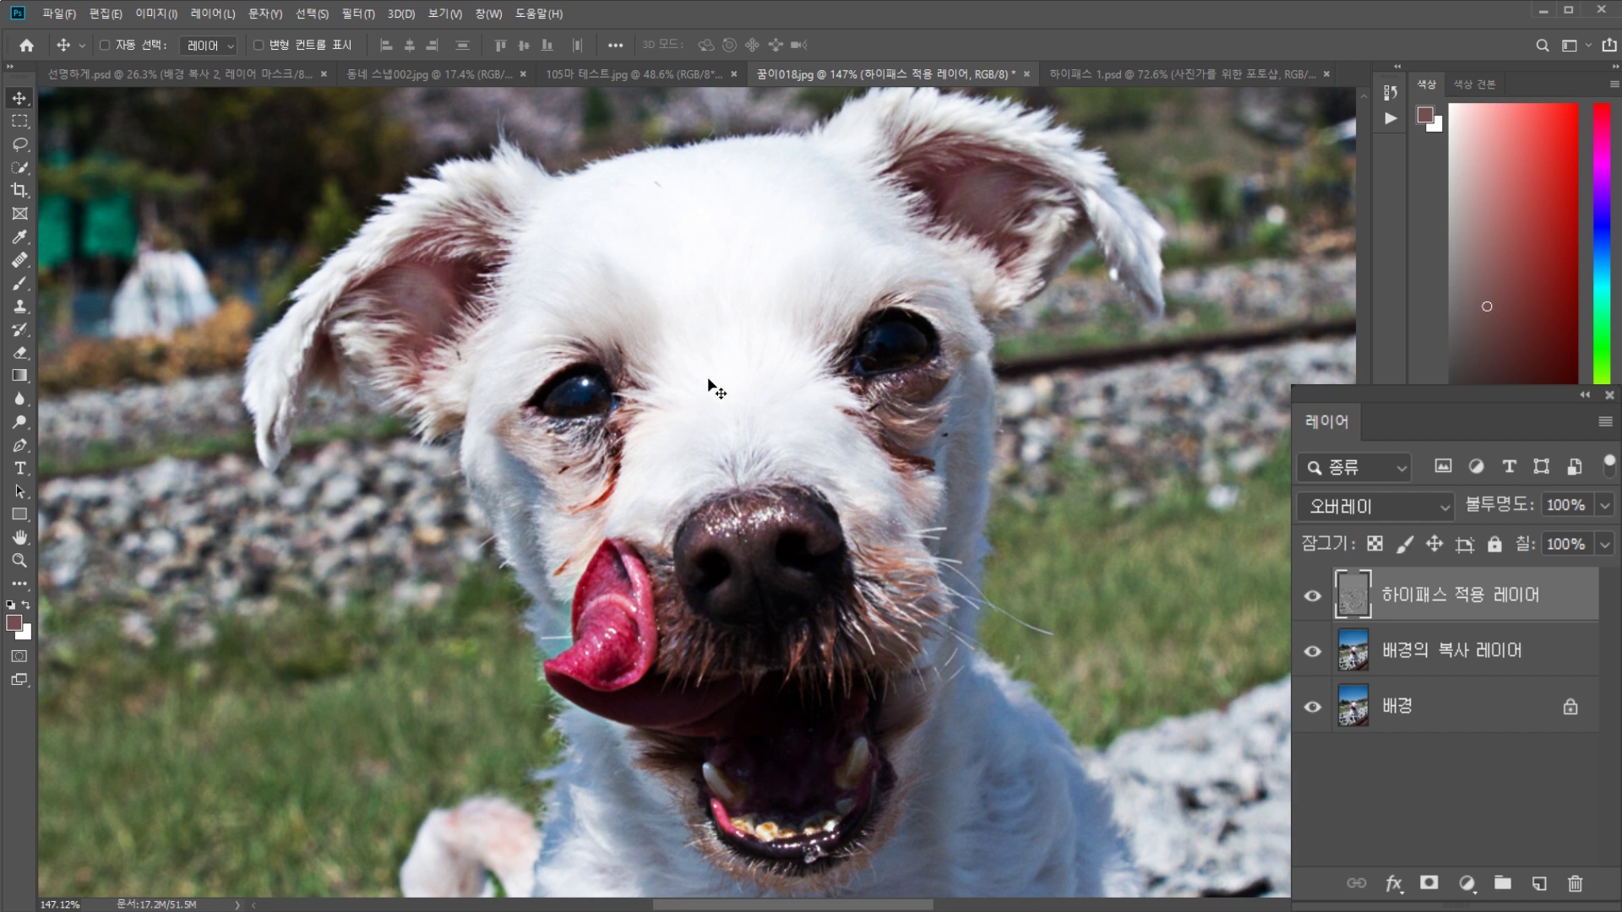
Lower the opacity of 하이패스 적용 레이어 to 60%, trying 80% first, and keep that layer selected.
{"action": "key", "text": "ctrl+0"}
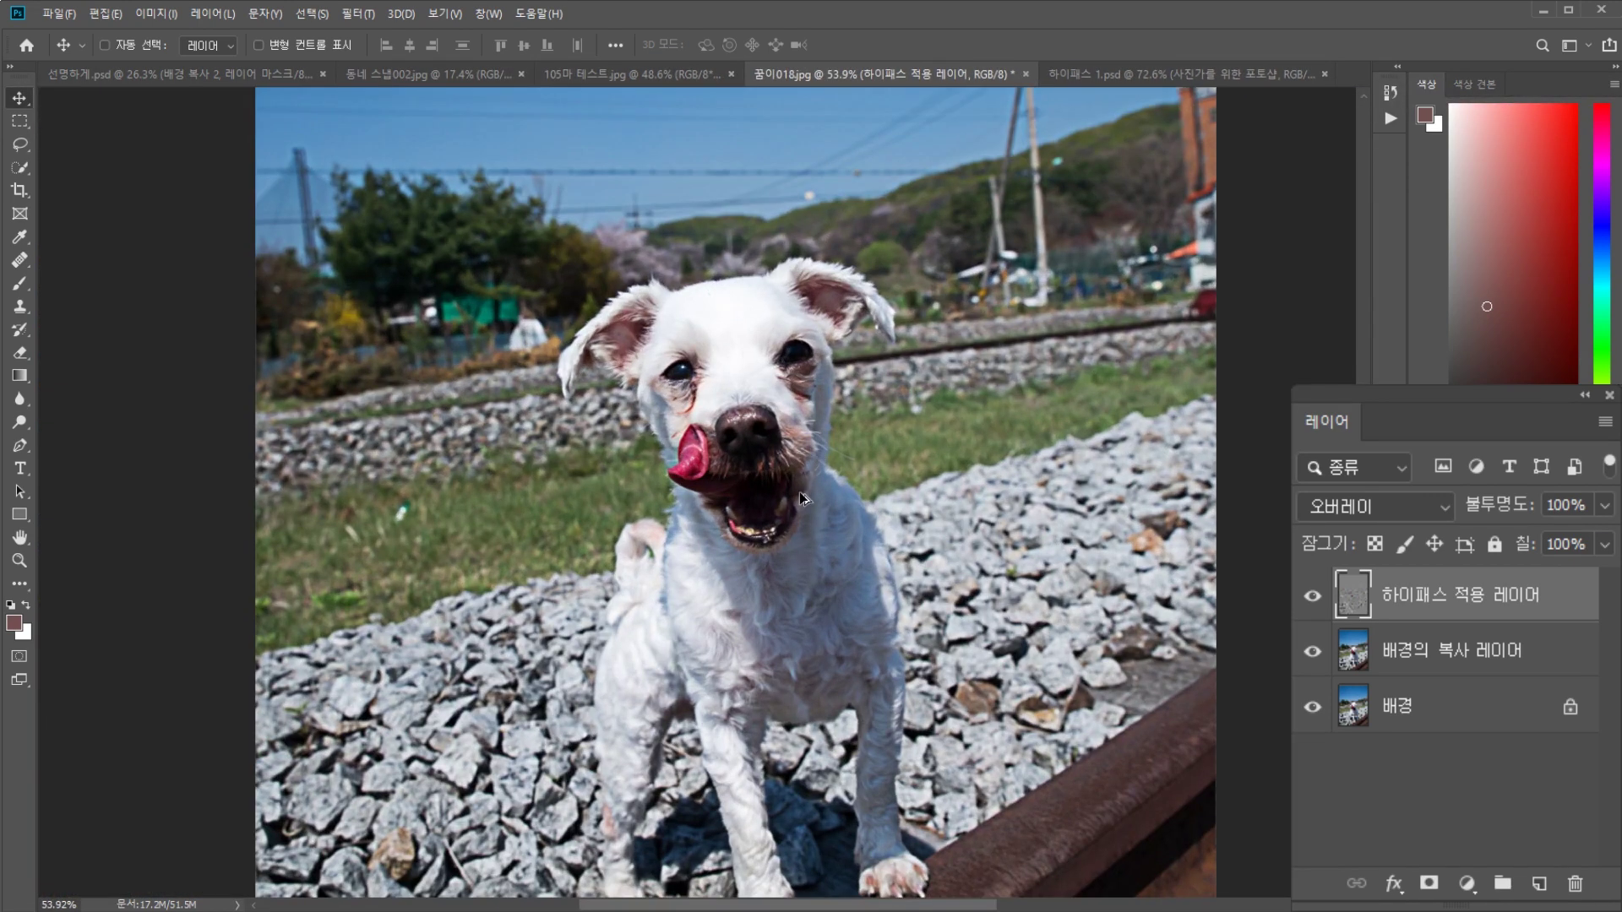
{"action": "scroll", "coordinate": [801, 478], "scroll_direction": "up", "scroll_amount": 5}
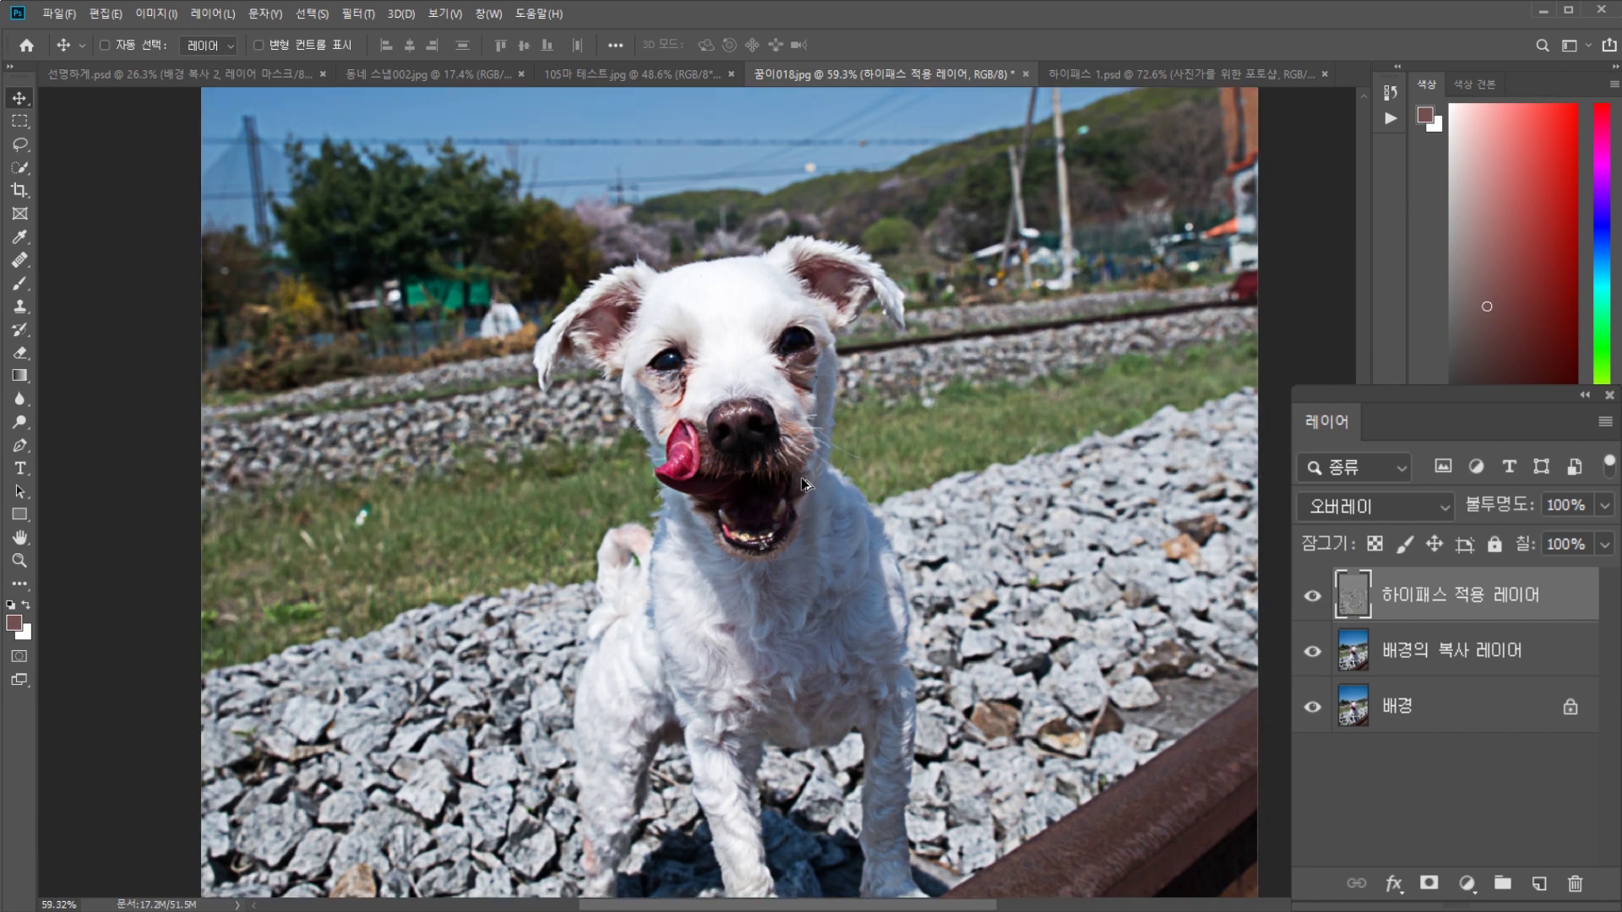
{"action": "scroll", "coordinate": [829, 493], "scroll_direction": "down", "scroll_amount": 4}
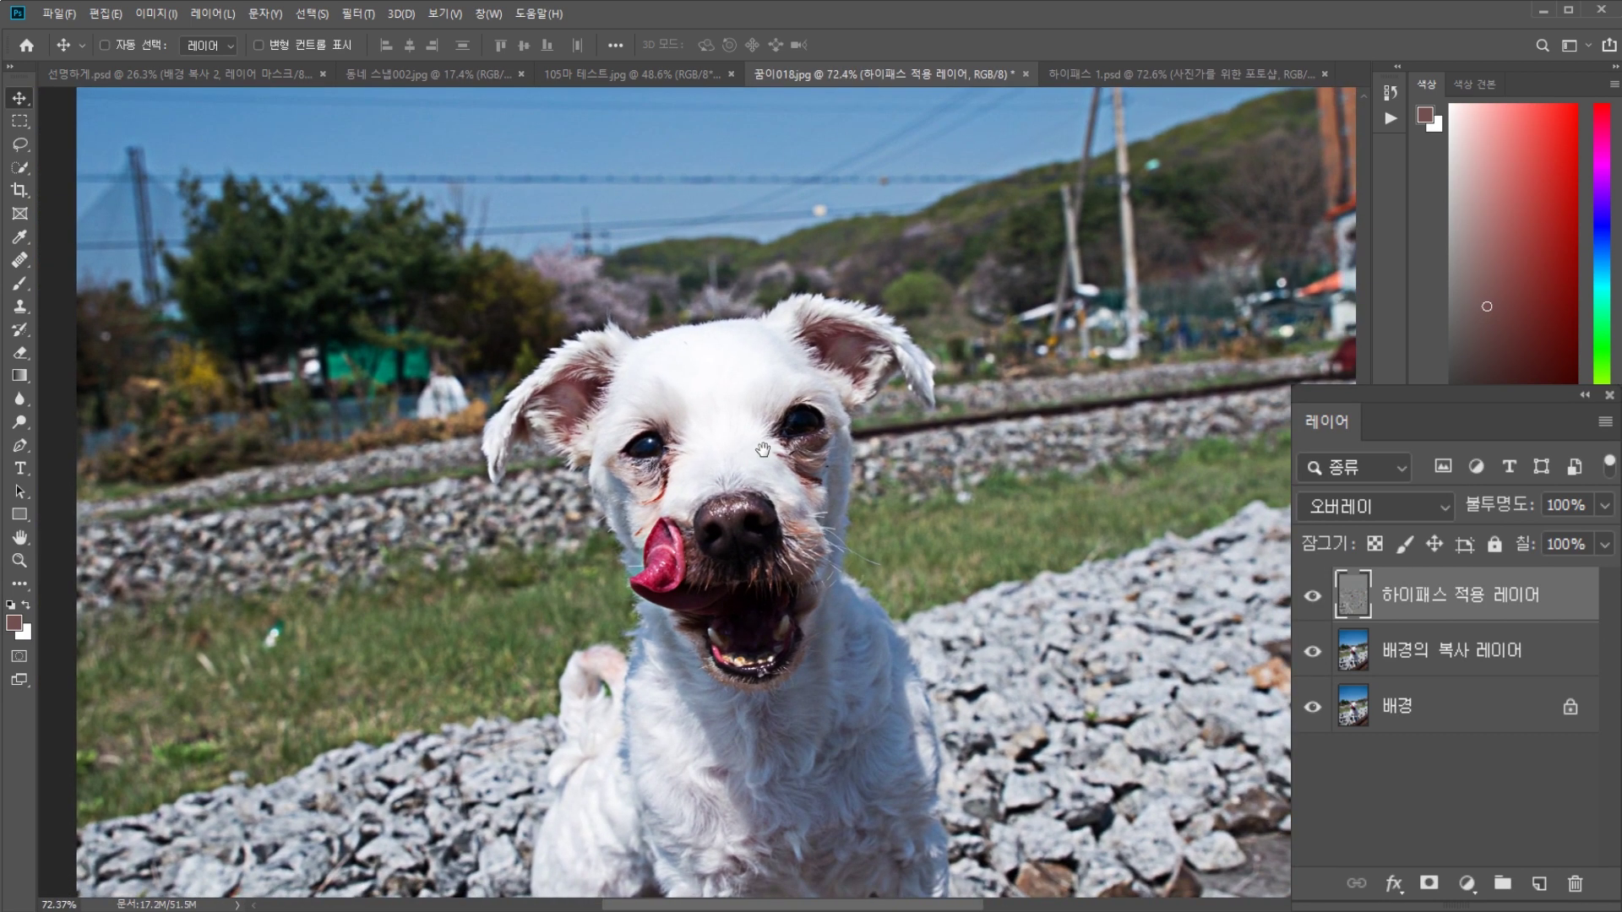
{"action": "left_click_drag", "start_coordinate": [763, 451], "coordinate": [731, 446]}
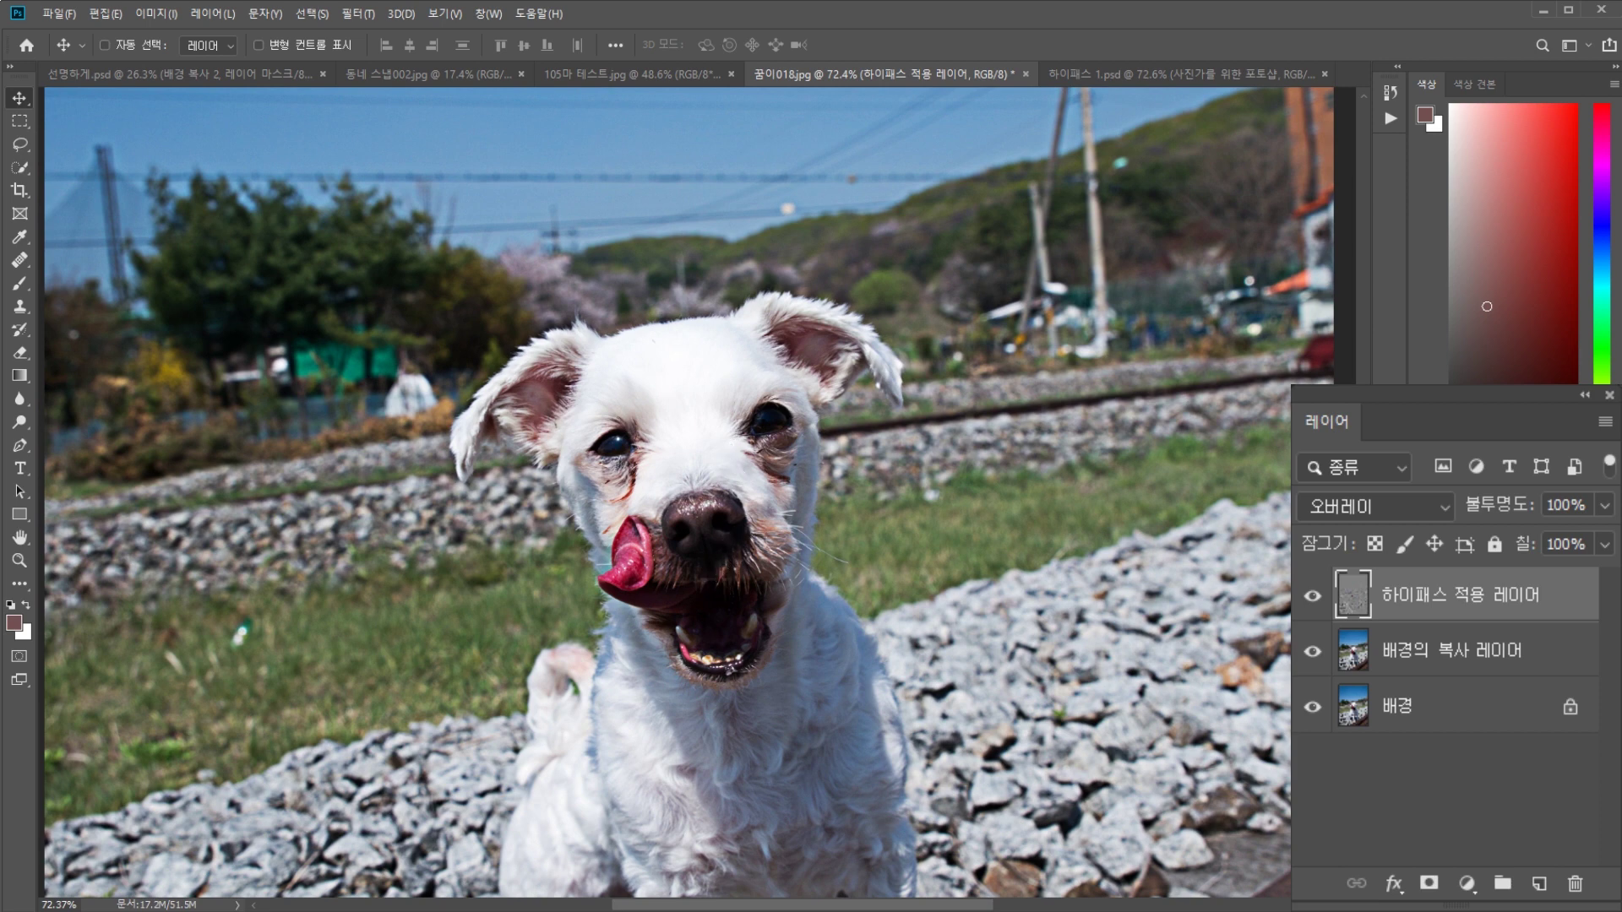
{"action": "left_click", "coordinate": [1553, 504]}
{"action": "type", "text": "80"}
{"action": "double_click", "coordinate": [1590, 504]}
{"action": "type", "text": "60"}
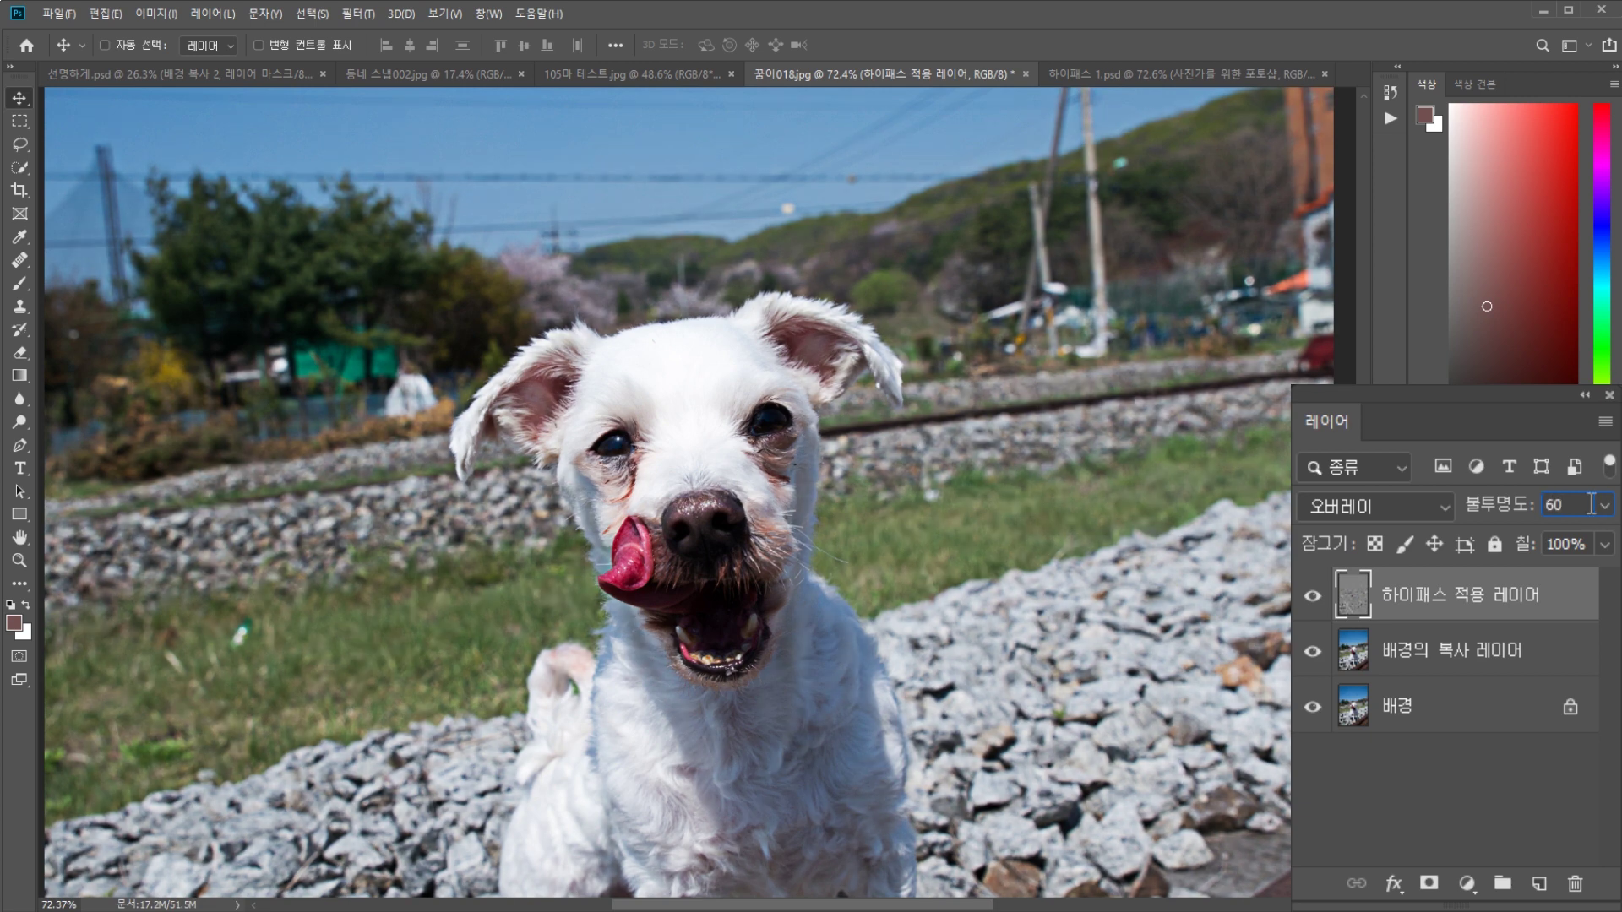
{"action": "left_click", "coordinate": [1414, 803]}
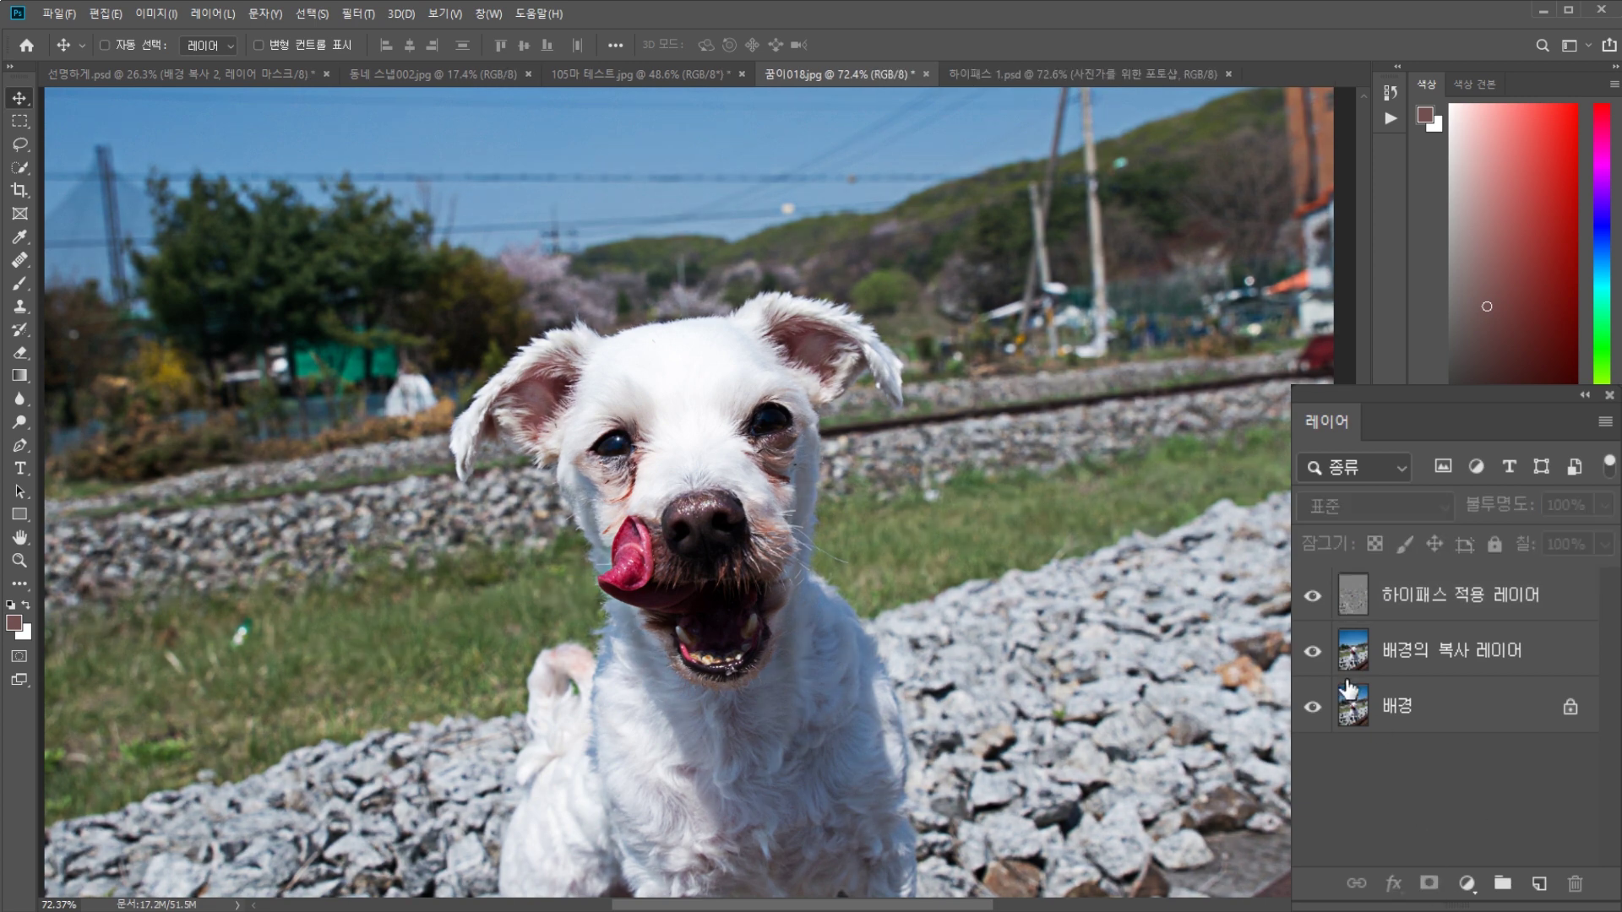
{"action": "left_click", "coordinate": [1480, 602]}
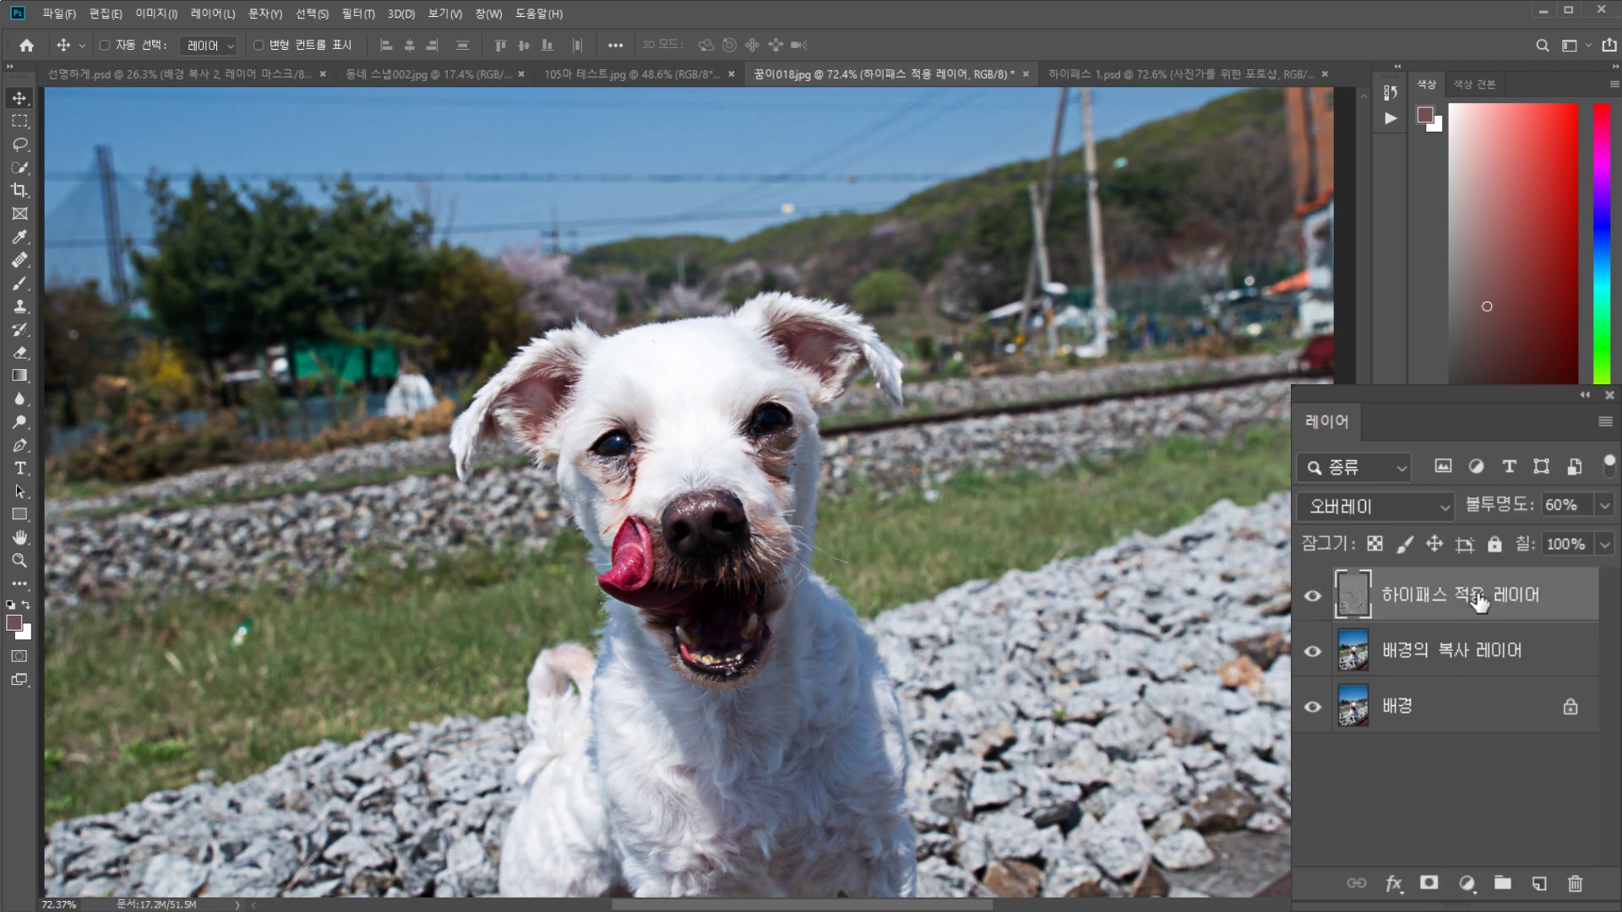
Toggle the visibility of 하이패스 적용 레이어 at 60% opacity to examine the softened sharpening on the dog photo.
{"action": "left_click", "coordinate": [1313, 601]}
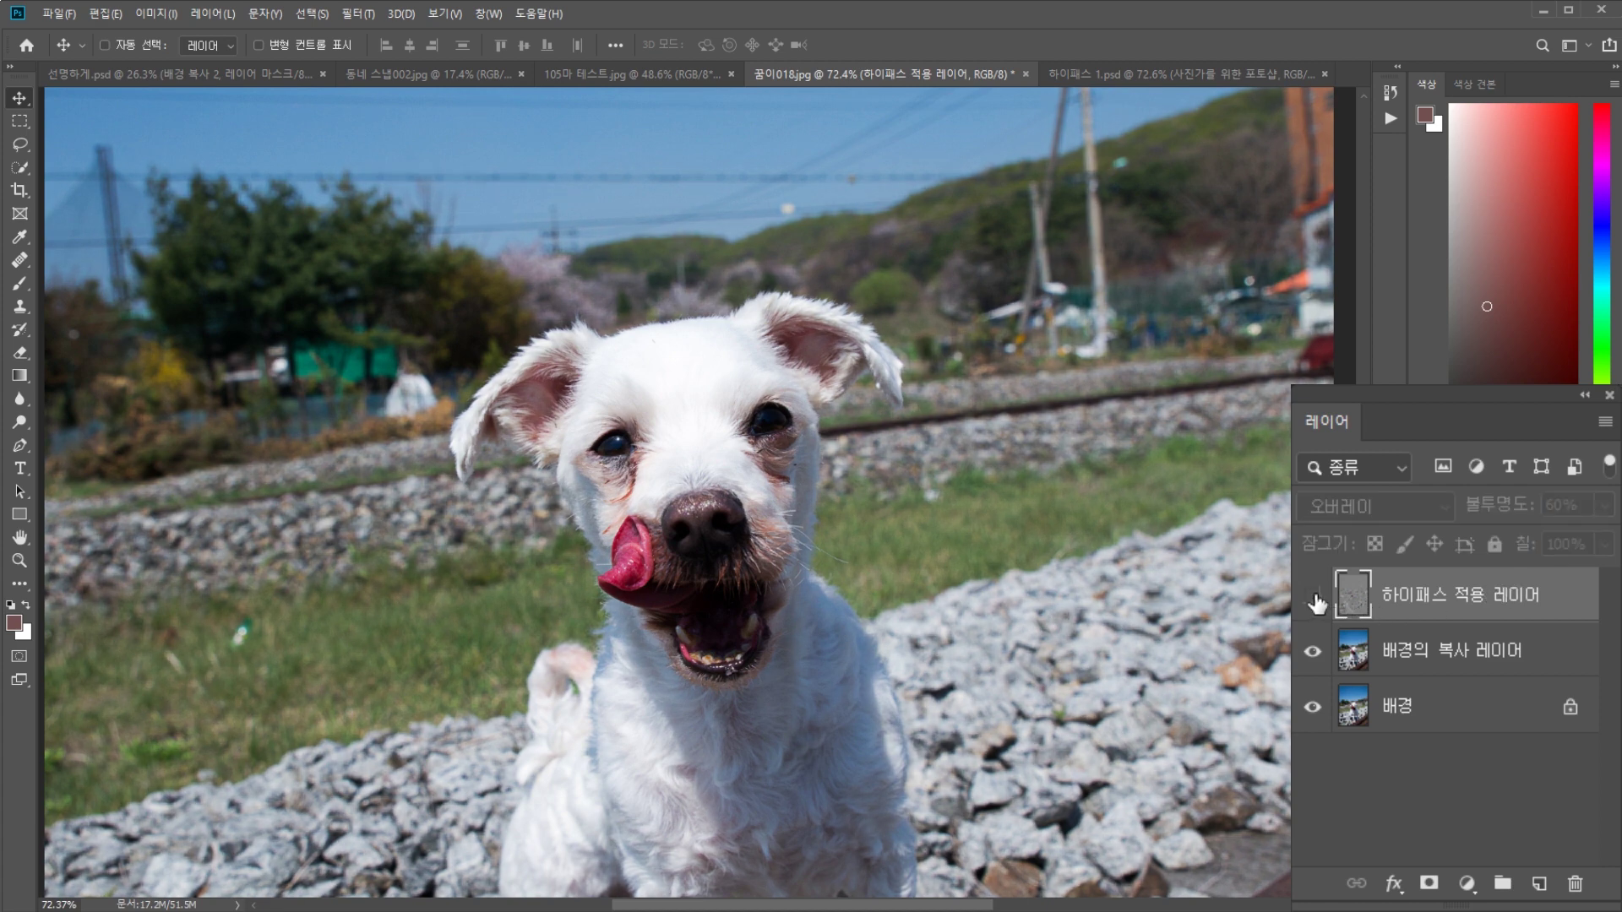
{"action": "left_click", "coordinate": [1314, 600]}
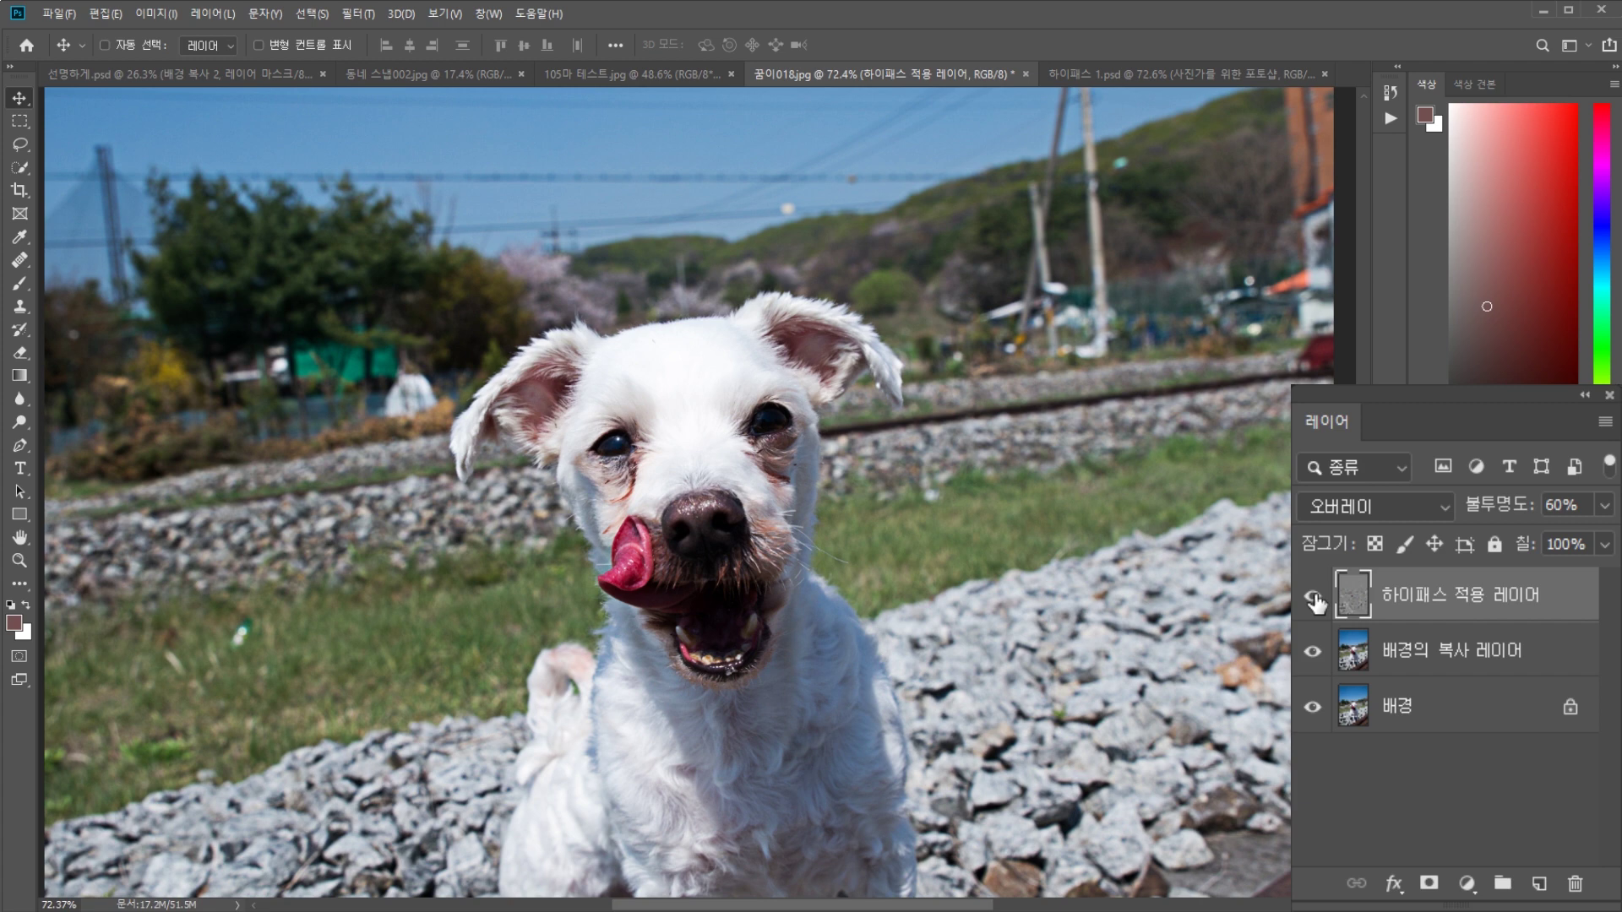
{"action": "left_click", "coordinate": [1313, 601]}
{"action": "left_click", "coordinate": [1314, 600]}
{"action": "left_click", "coordinate": [1314, 600]}
{"action": "left_click", "coordinate": [1313, 601]}
{"action": "left_click", "coordinate": [1313, 601]}
{"action": "left_click", "coordinate": [1314, 601]}
{"action": "scroll", "coordinate": [582, 602], "scroll_direction": "up", "scroll_amount": 4}
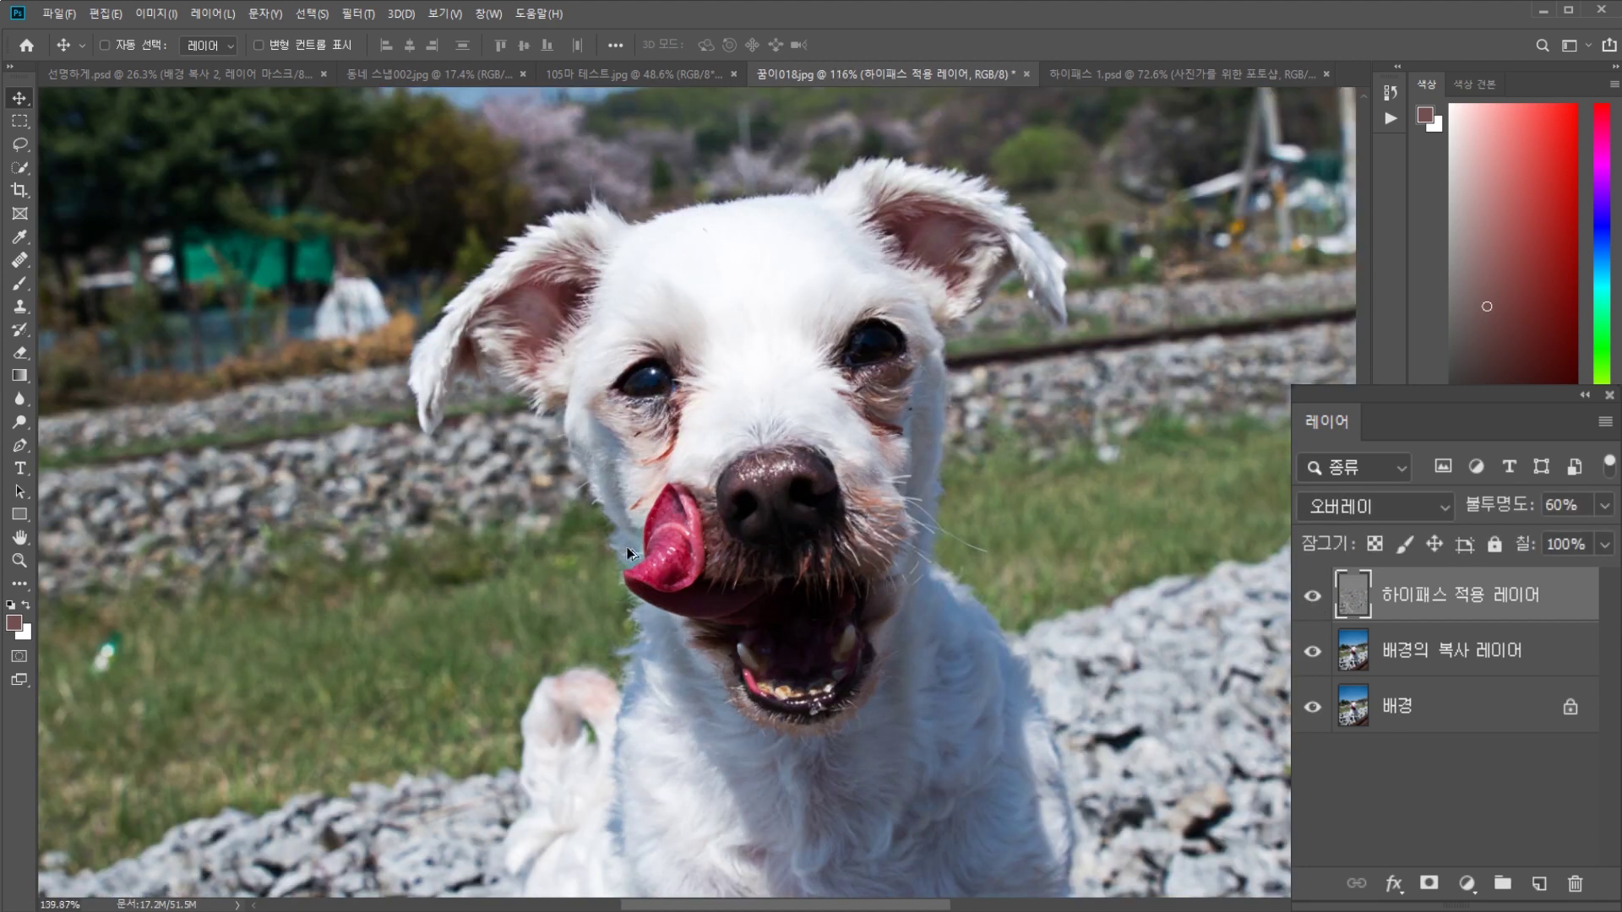
Compare the dog's face at closer zoom with 하이패스 적용 레이어 repeatedly hidden and shown.
{"action": "left_click_drag", "start_coordinate": [889, 498], "coordinate": [839, 554]}
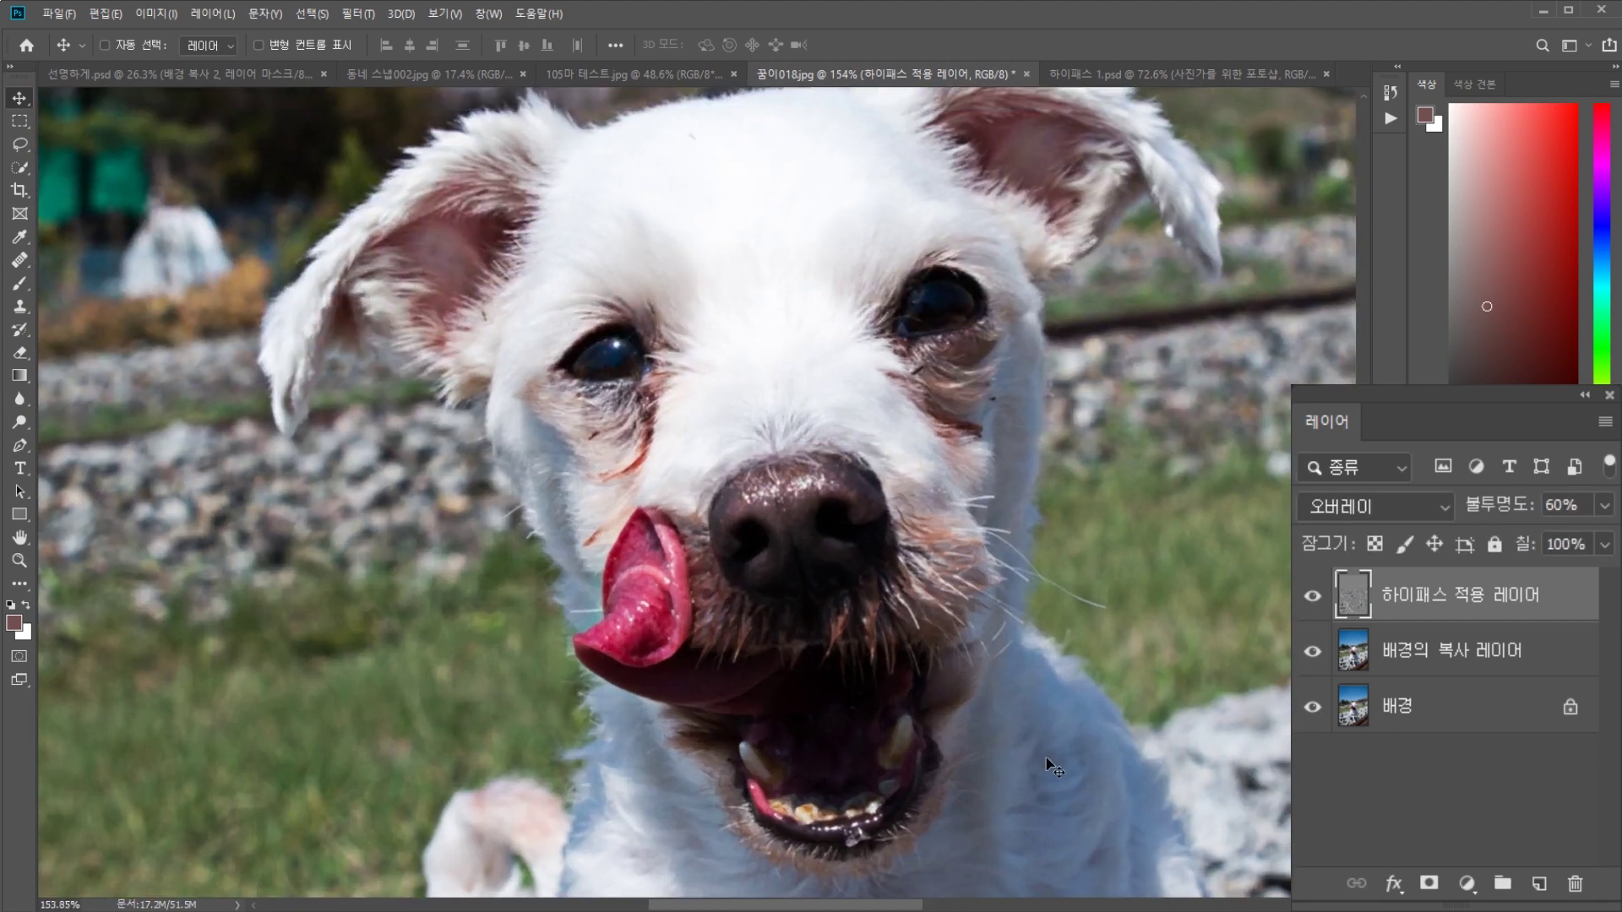
{"action": "scroll", "coordinate": [916, 598], "scroll_direction": "down", "scroll_amount": 1}
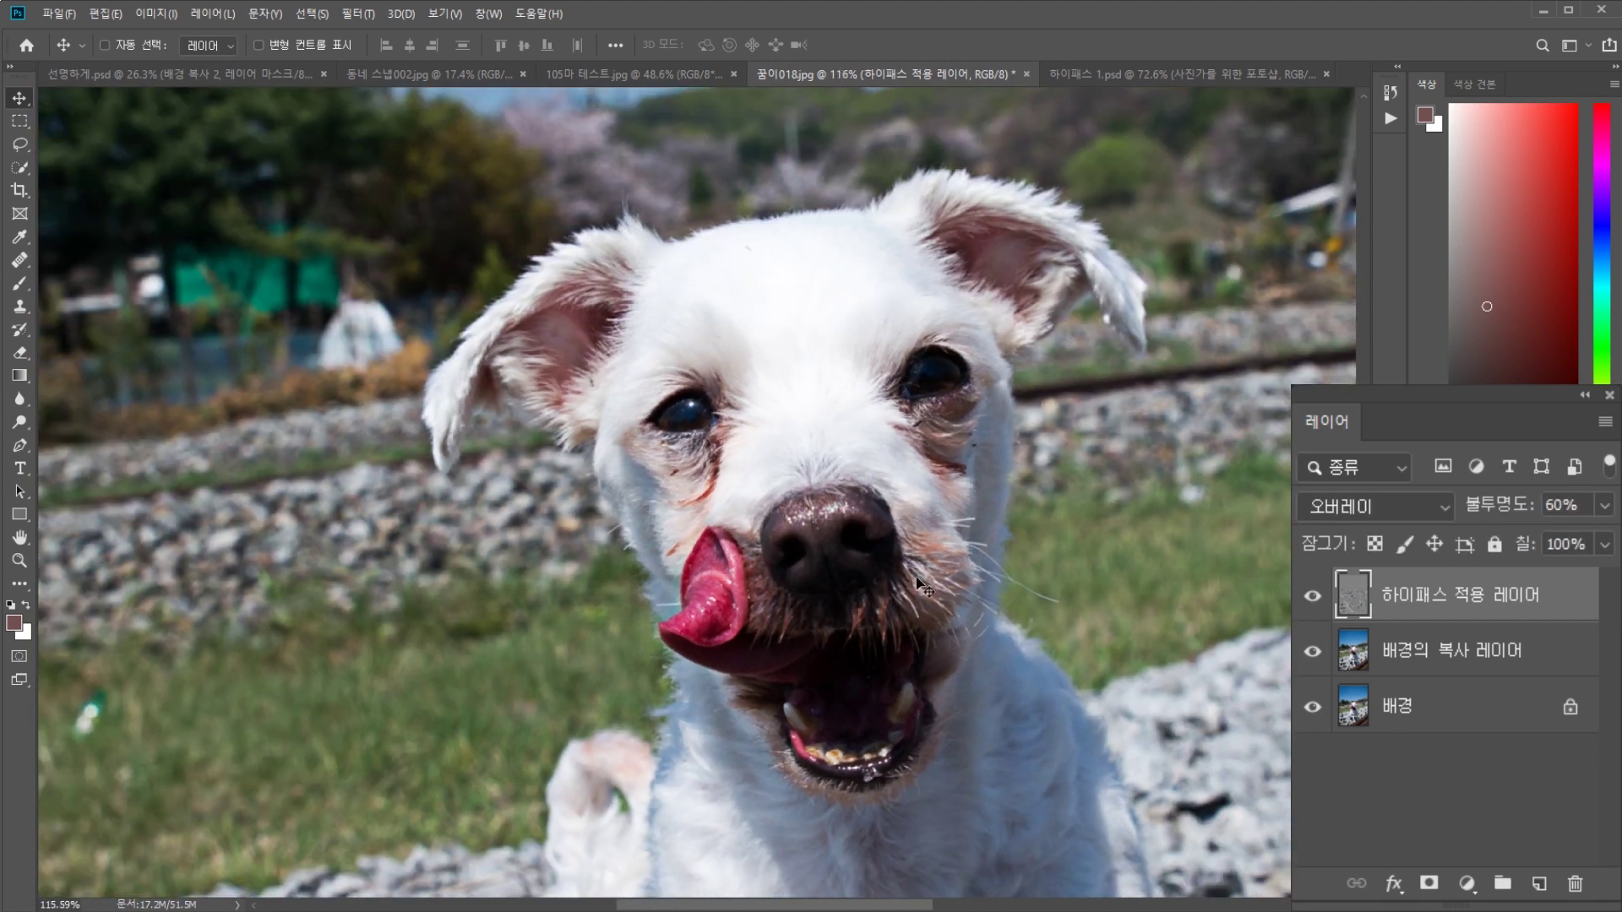
{"action": "scroll", "coordinate": [887, 583], "scroll_direction": "down", "scroll_amount": 1}
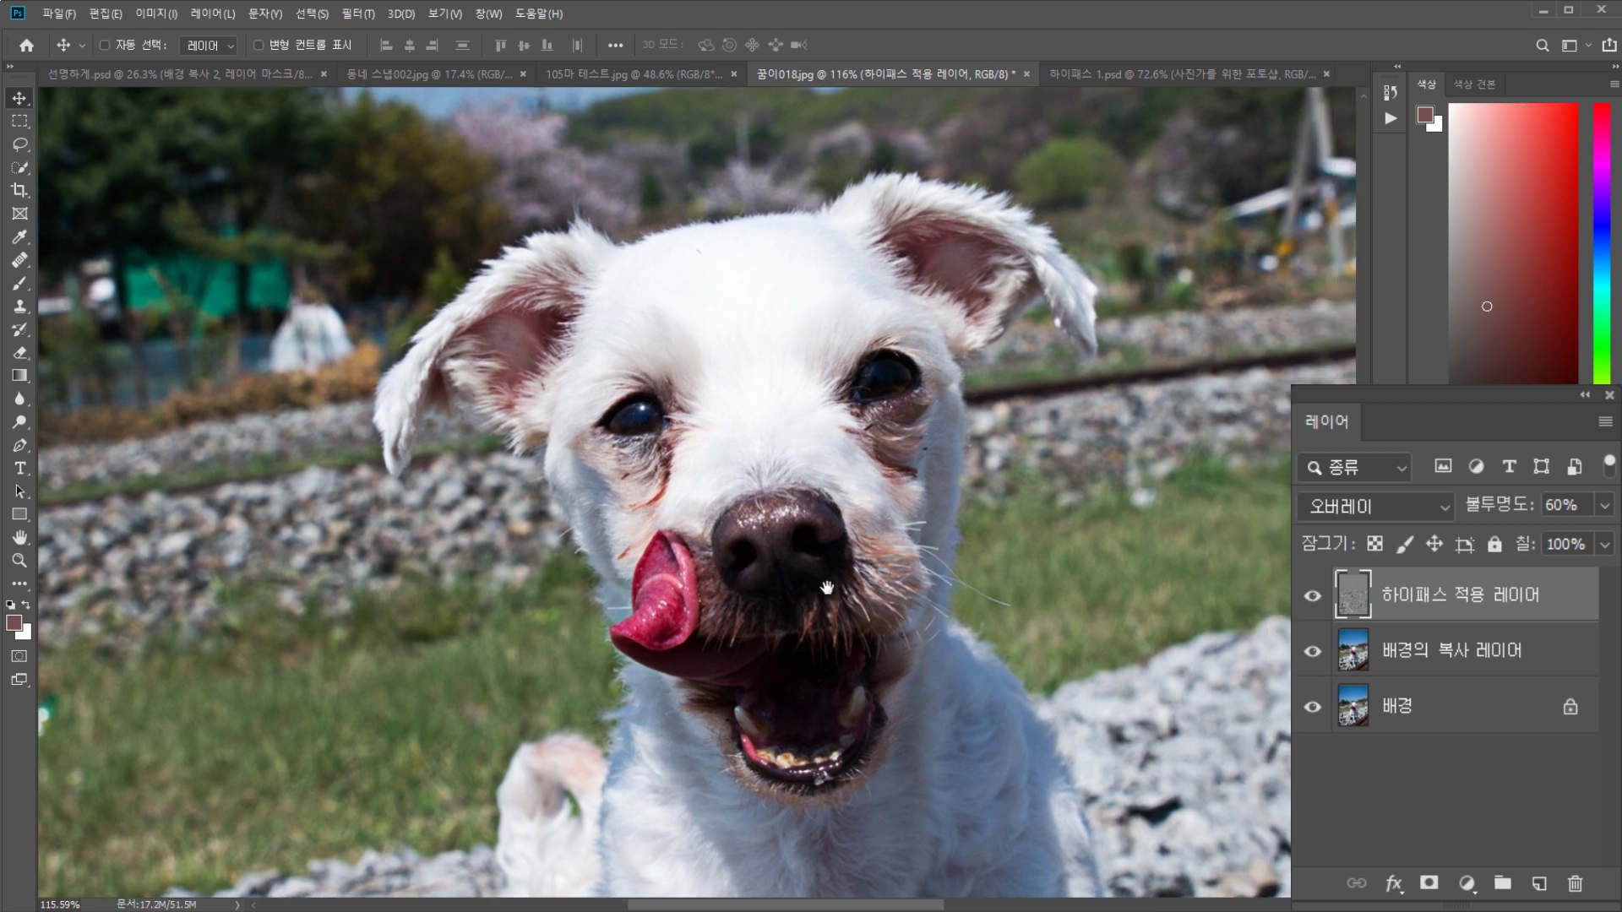
{"action": "left_click", "coordinate": [1312, 601]}
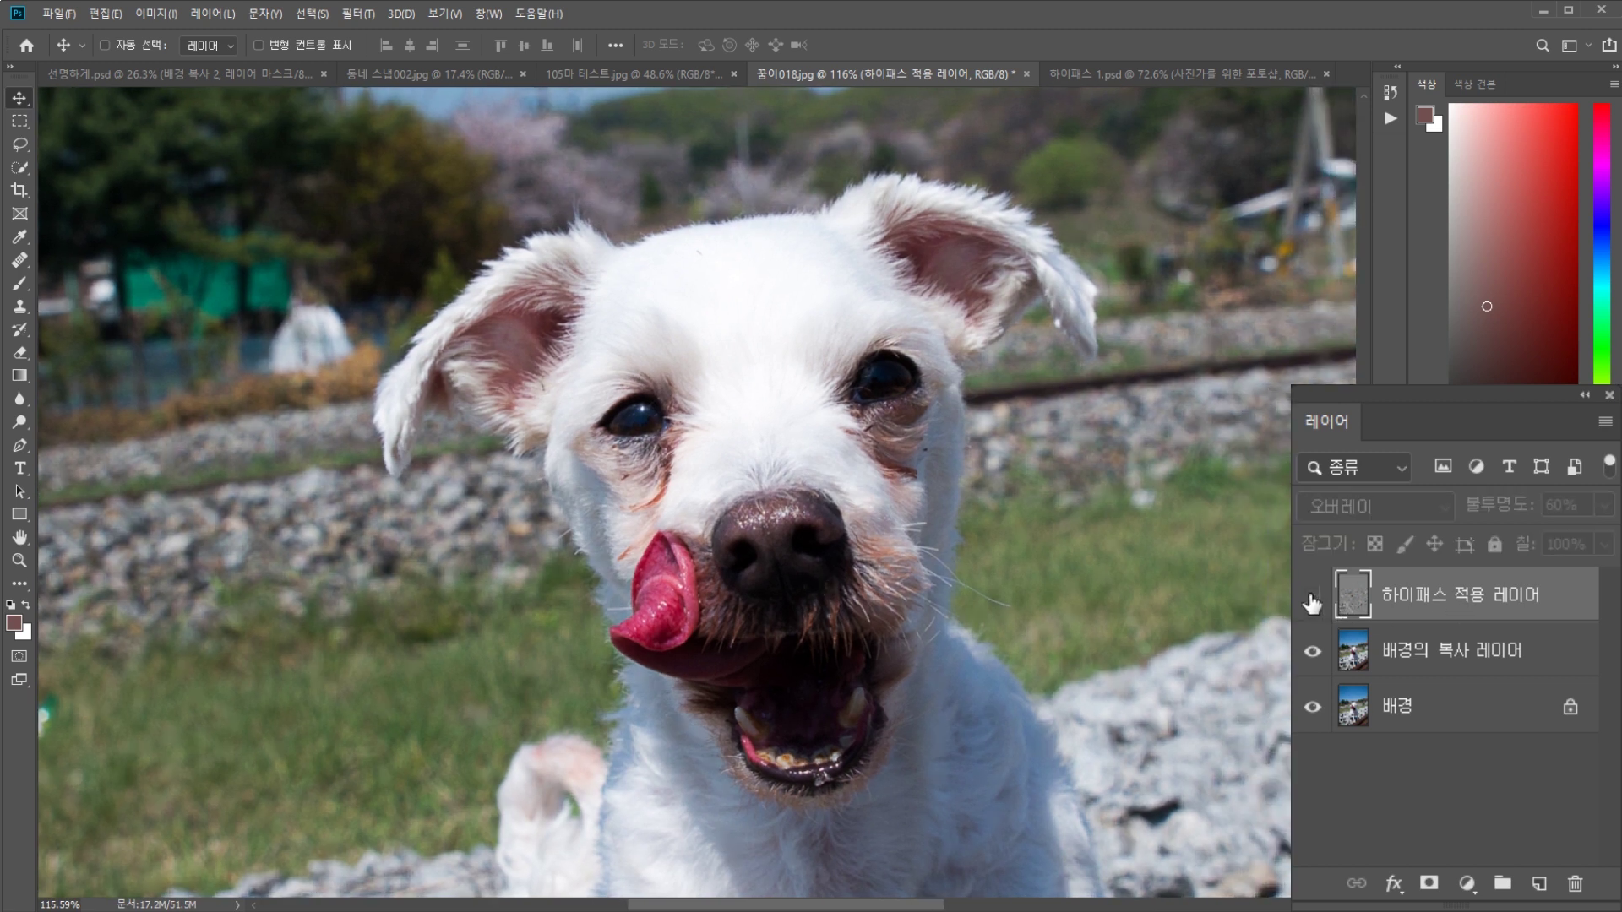
{"action": "left_click", "coordinate": [1312, 602]}
{"action": "left_click", "coordinate": [1312, 601]}
{"action": "left_click", "coordinate": [1312, 601]}
{"action": "left_click", "coordinate": [1312, 602]}
{"action": "left_click", "coordinate": [1312, 602]}
Examine the whole photo and the trees, gravel and grass beside the dog with 하이패스 적용 레이어 shown and hidden.
{"action": "key", "text": "ctrl+0"}
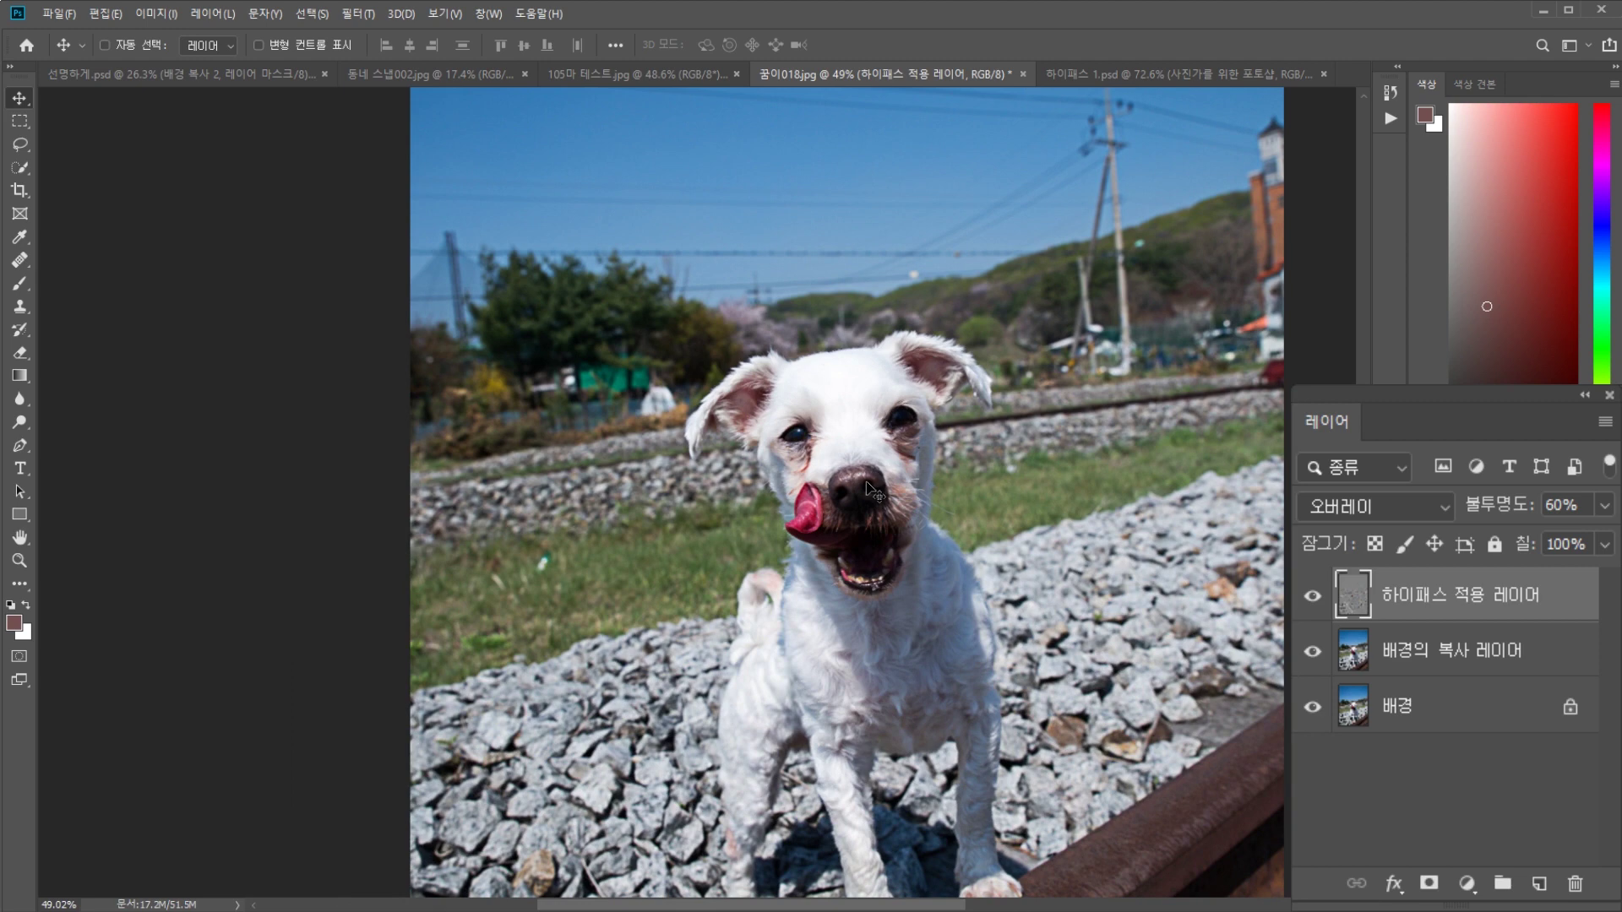
{"action": "scroll", "coordinate": [870, 488], "scroll_direction": "down", "scroll_amount": 3}
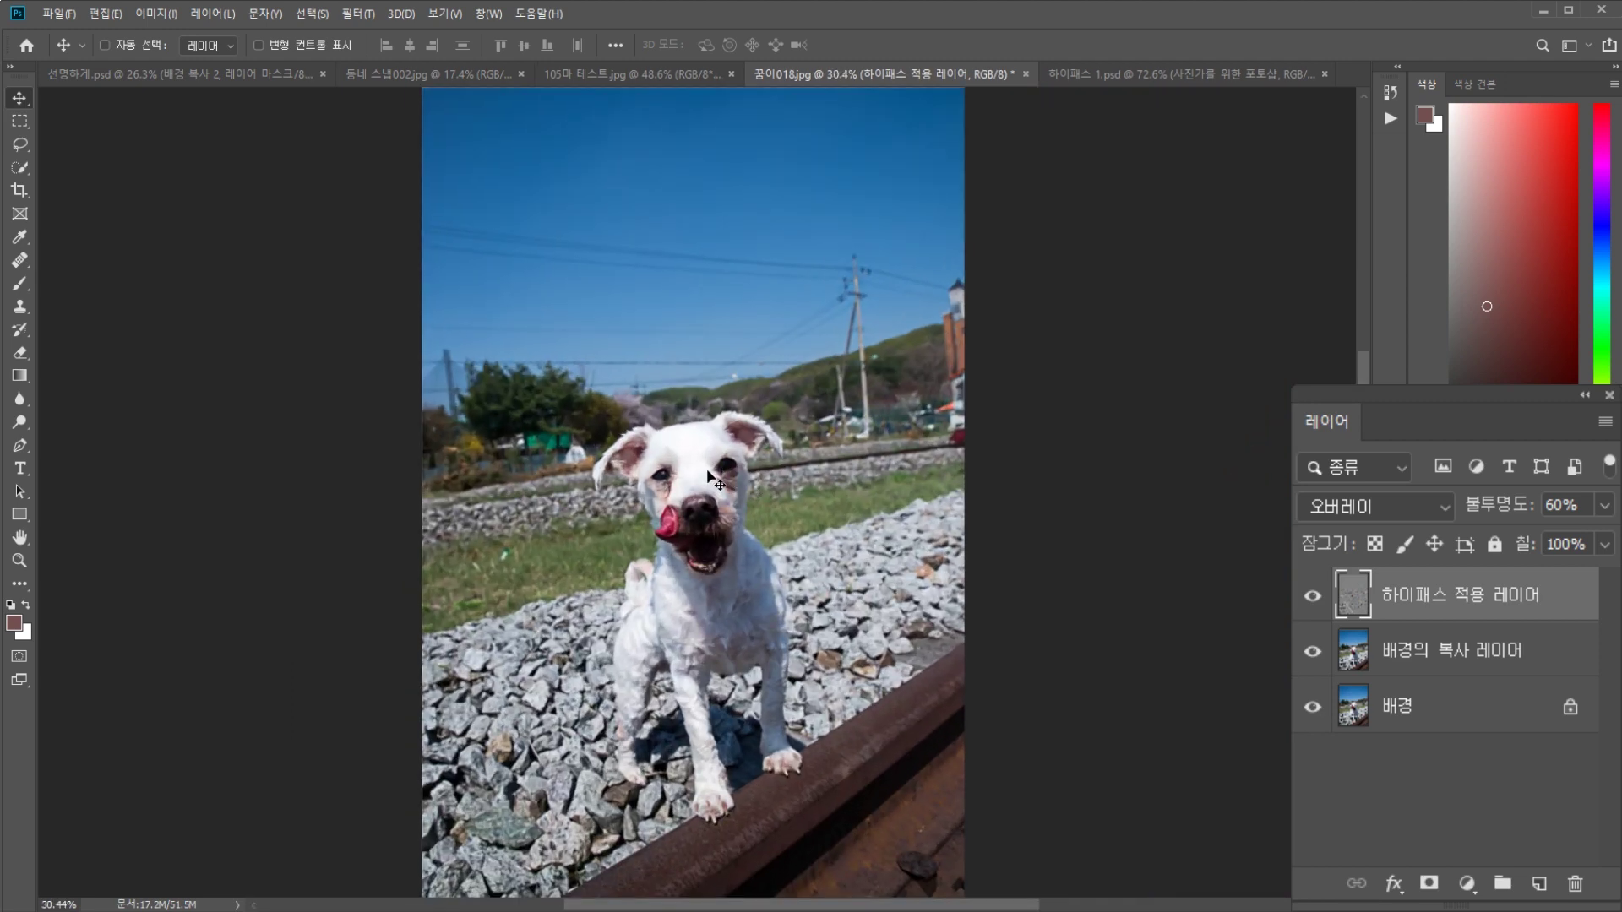
{"action": "scroll", "coordinate": [608, 511], "scroll_direction": "up", "scroll_amount": 1}
{"action": "scroll", "coordinate": [608, 511], "scroll_direction": "up", "scroll_amount": 4}
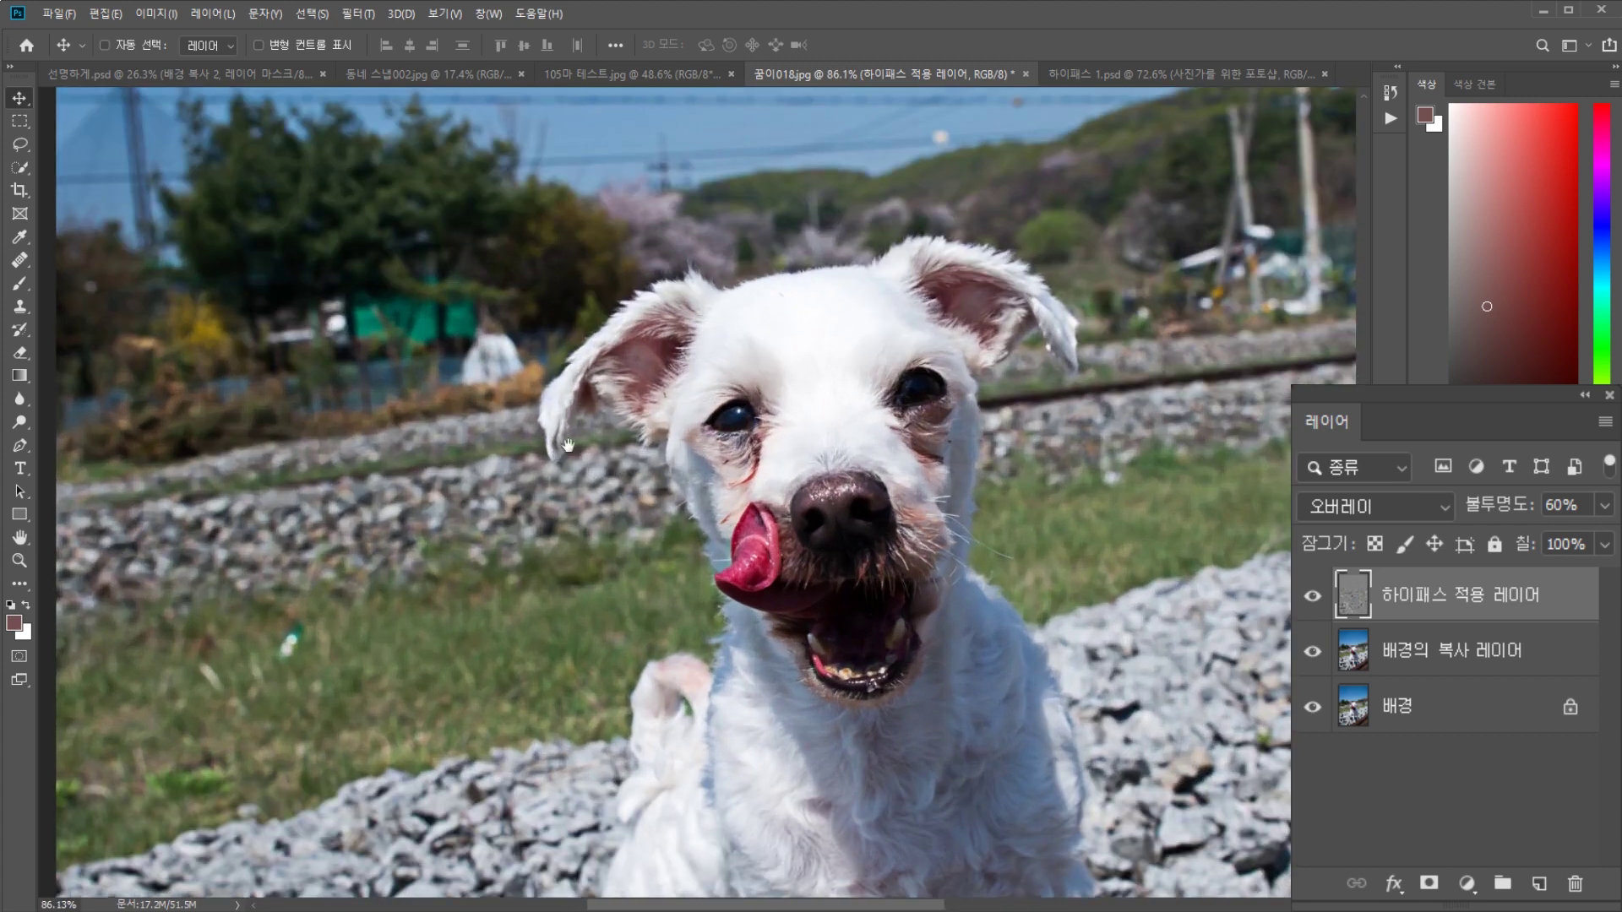
{"action": "left_click_drag", "start_coordinate": [557, 452], "coordinate": [777, 557]}
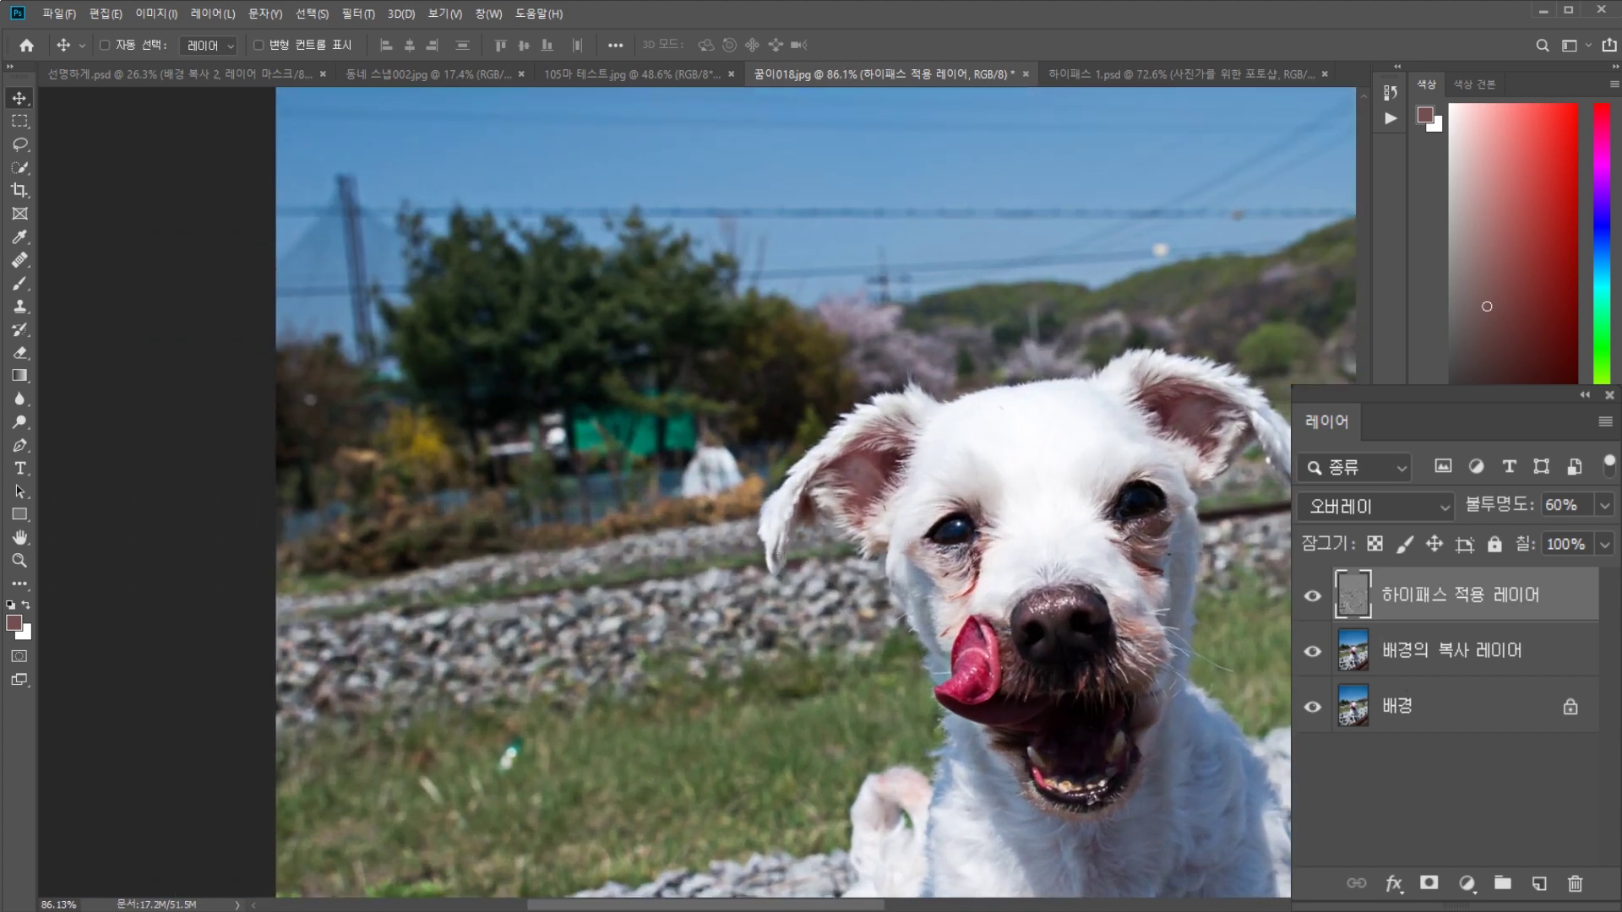
{"action": "left_click", "coordinate": [1314, 596]}
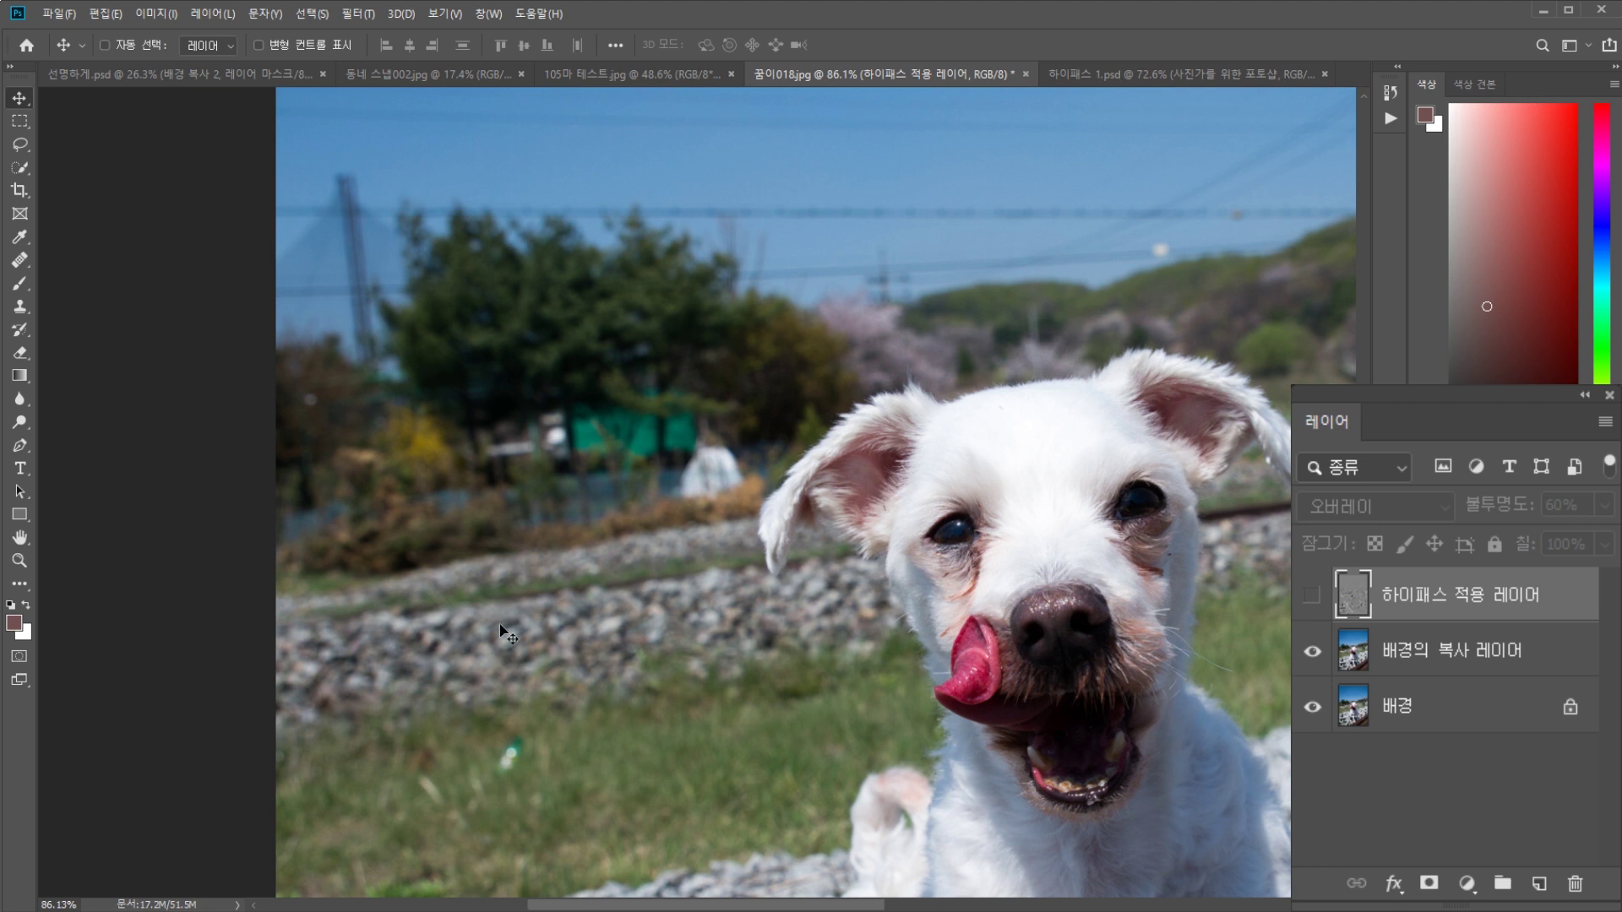
{"action": "left_click", "coordinate": [1313, 596]}
{"action": "left_click_drag", "start_coordinate": [1229, 613], "coordinate": [1044, 517]}
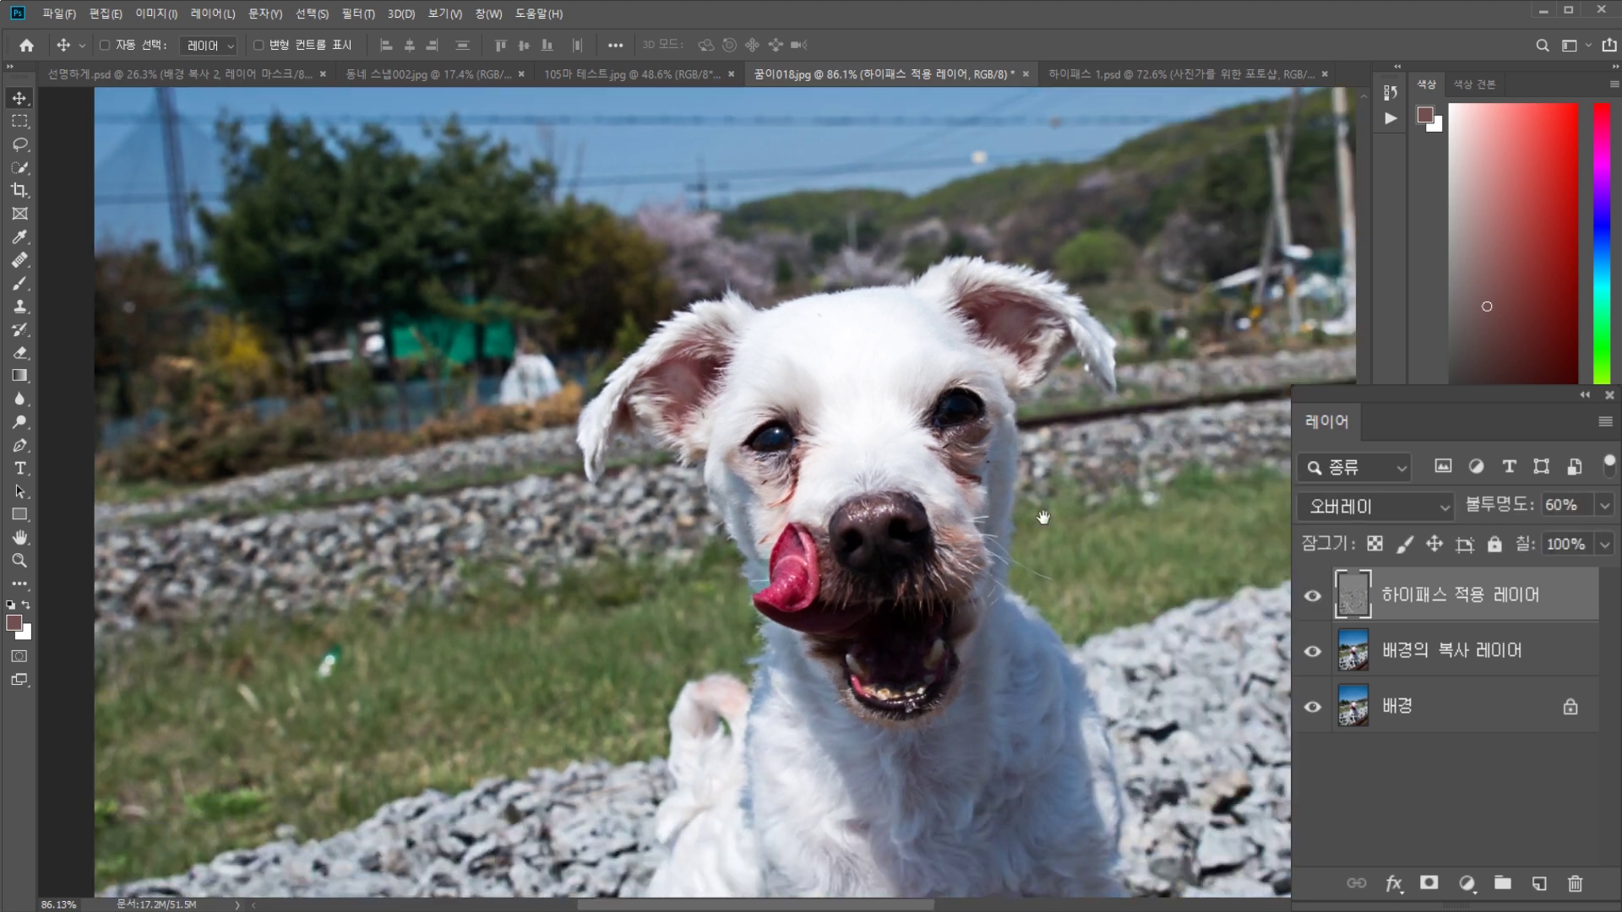
{"action": "scroll", "coordinate": [1025, 464], "scroll_direction": "down", "scroll_amount": 3}
{"action": "scroll", "coordinate": [1025, 464], "scroll_direction": "up", "scroll_amount": 2}
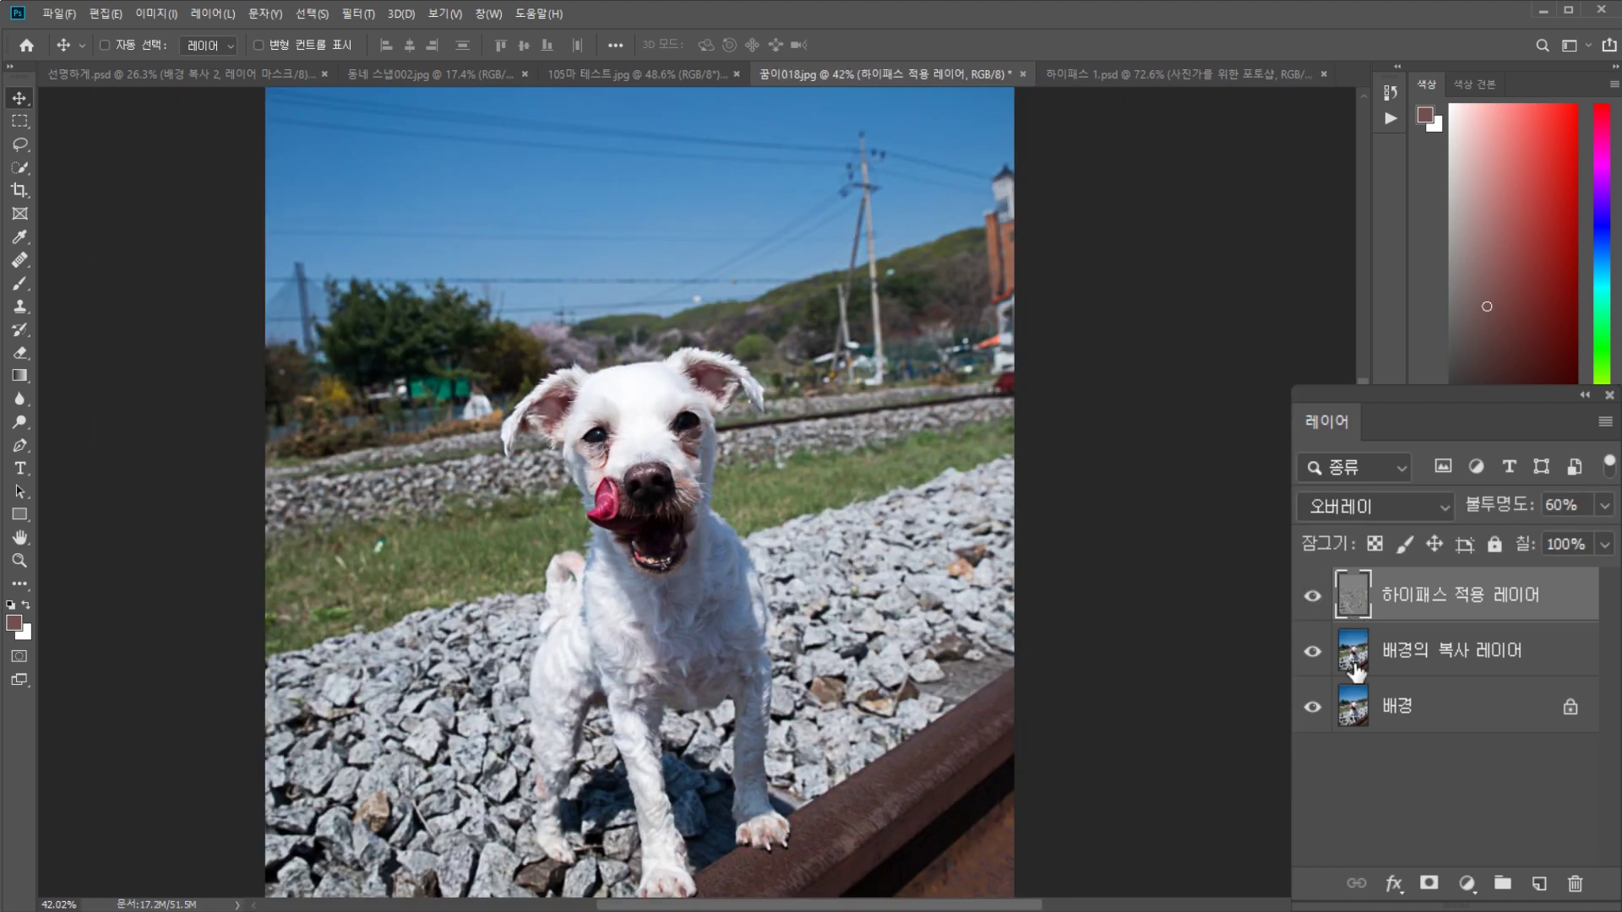
Try a black layer mask on 하이패스 적용 레이어, switching between the layer and mask thumbnails, and undo the mask.
{"action": "left_click", "coordinate": [1430, 886], "text": "alt"}
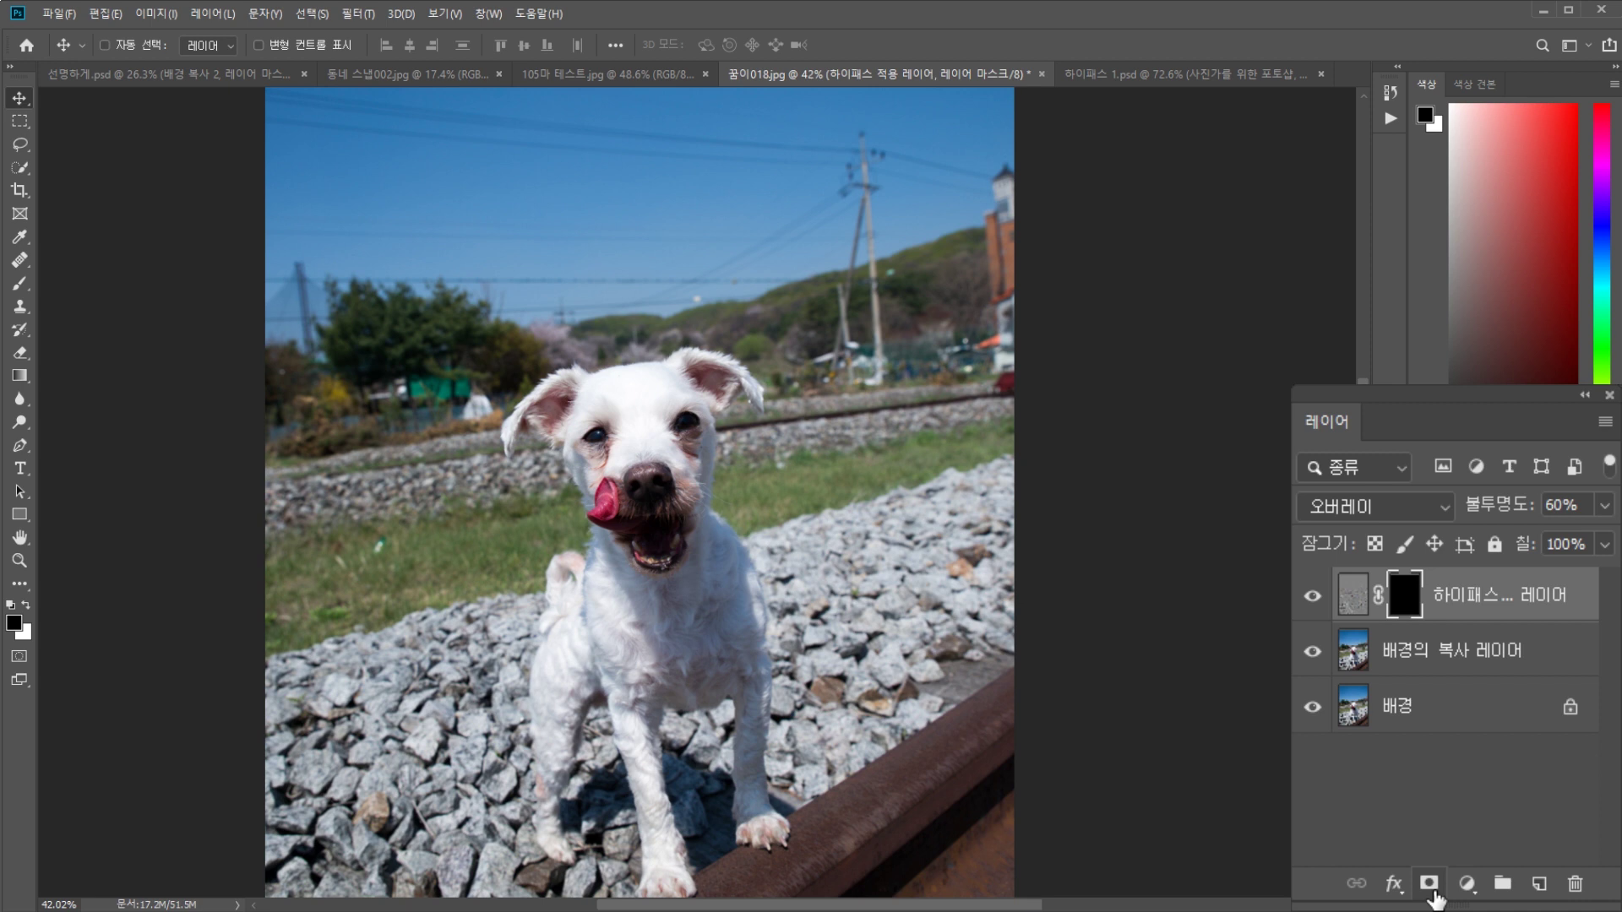
{"action": "left_click", "coordinate": [1352, 606]}
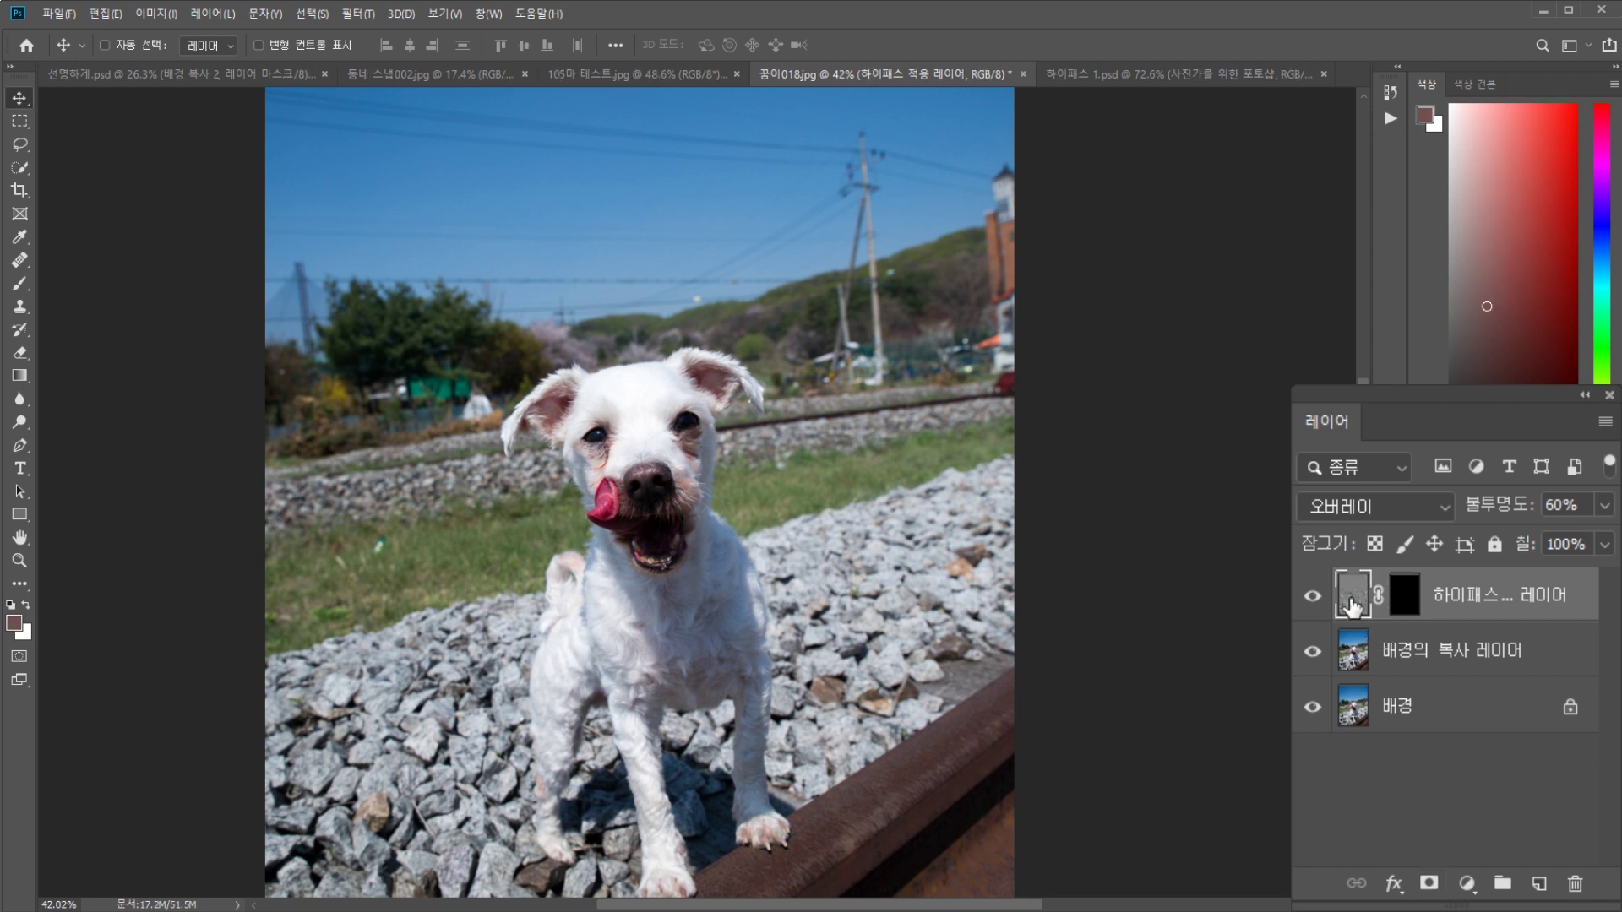
{"action": "left_click", "coordinate": [1401, 603]}
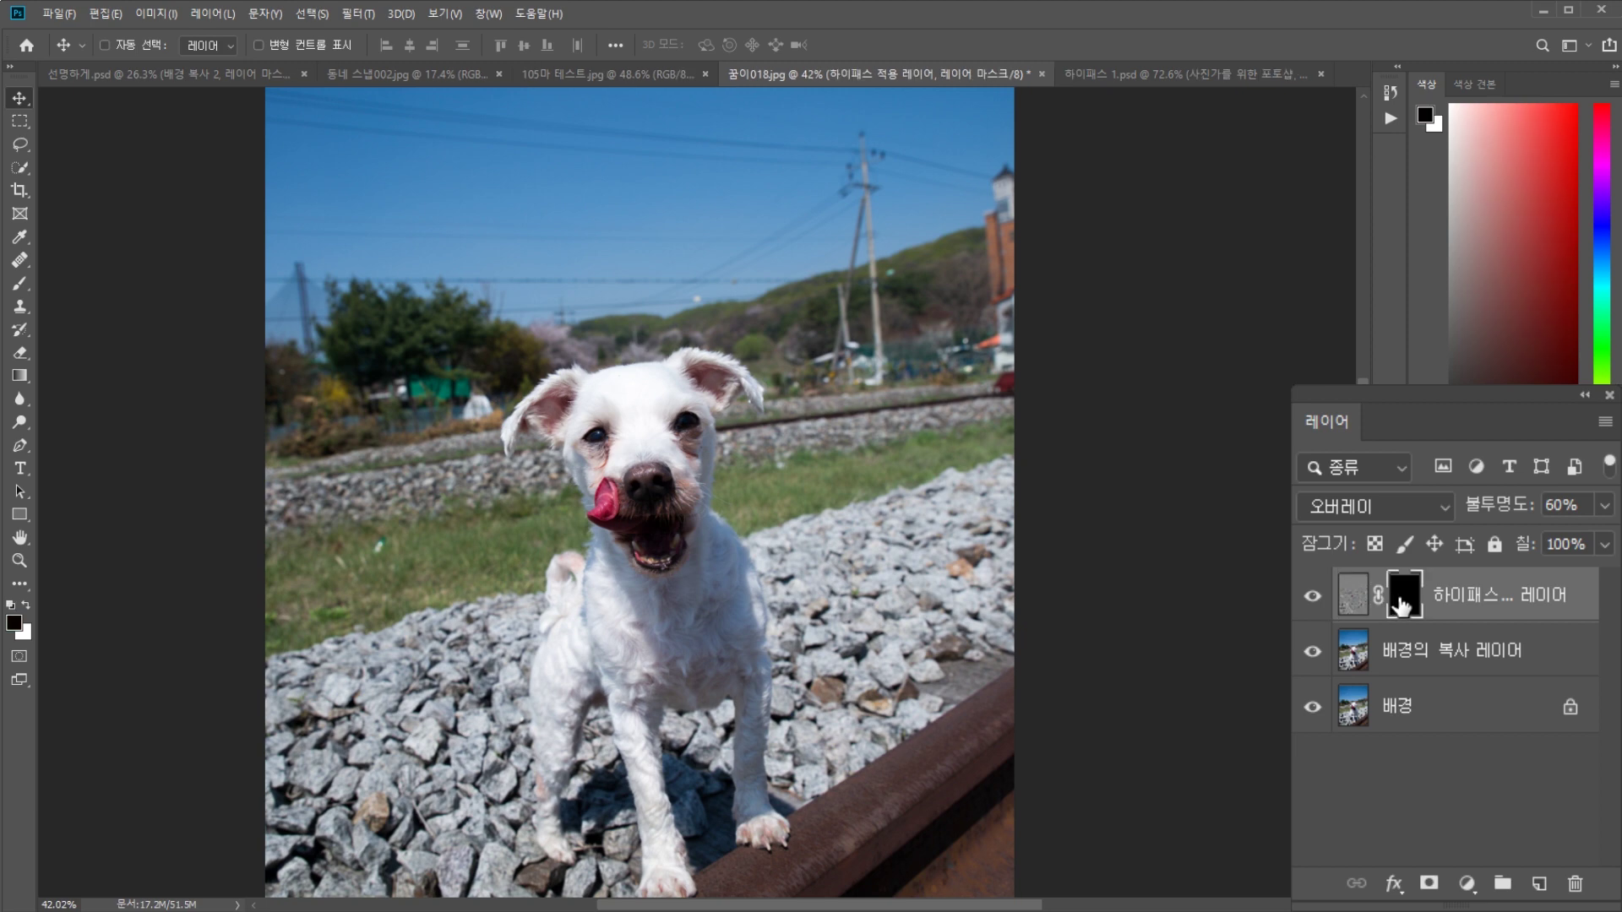
{"action": "scroll", "coordinate": [642, 499], "scroll_direction": "up", "scroll_amount": 5}
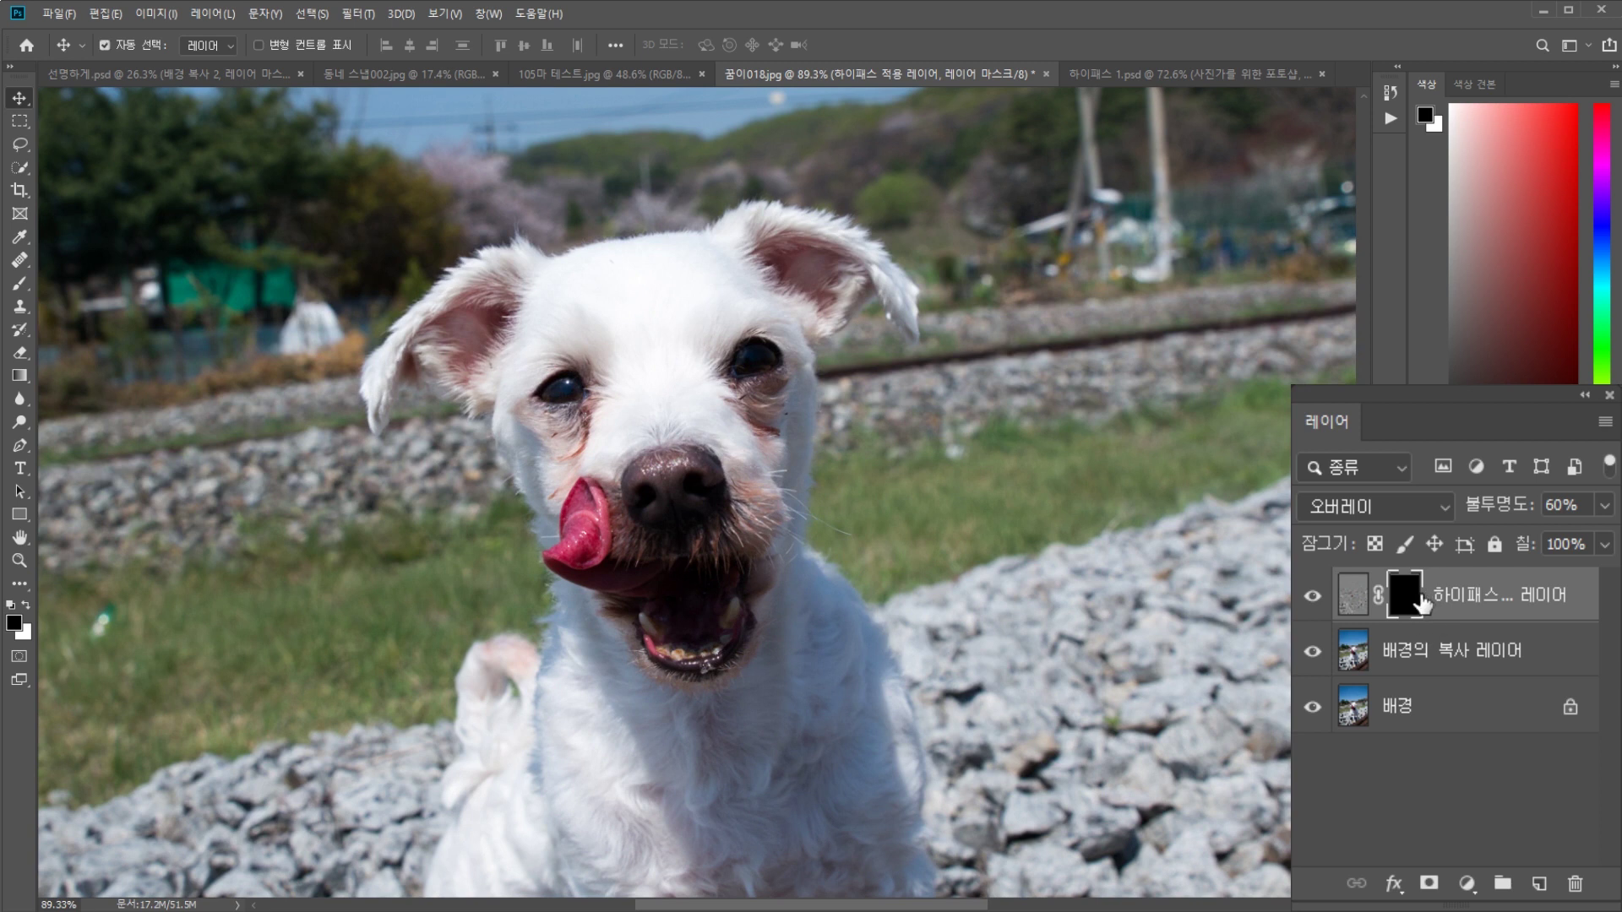
{"action": "key", "text": "ctrl+z"}
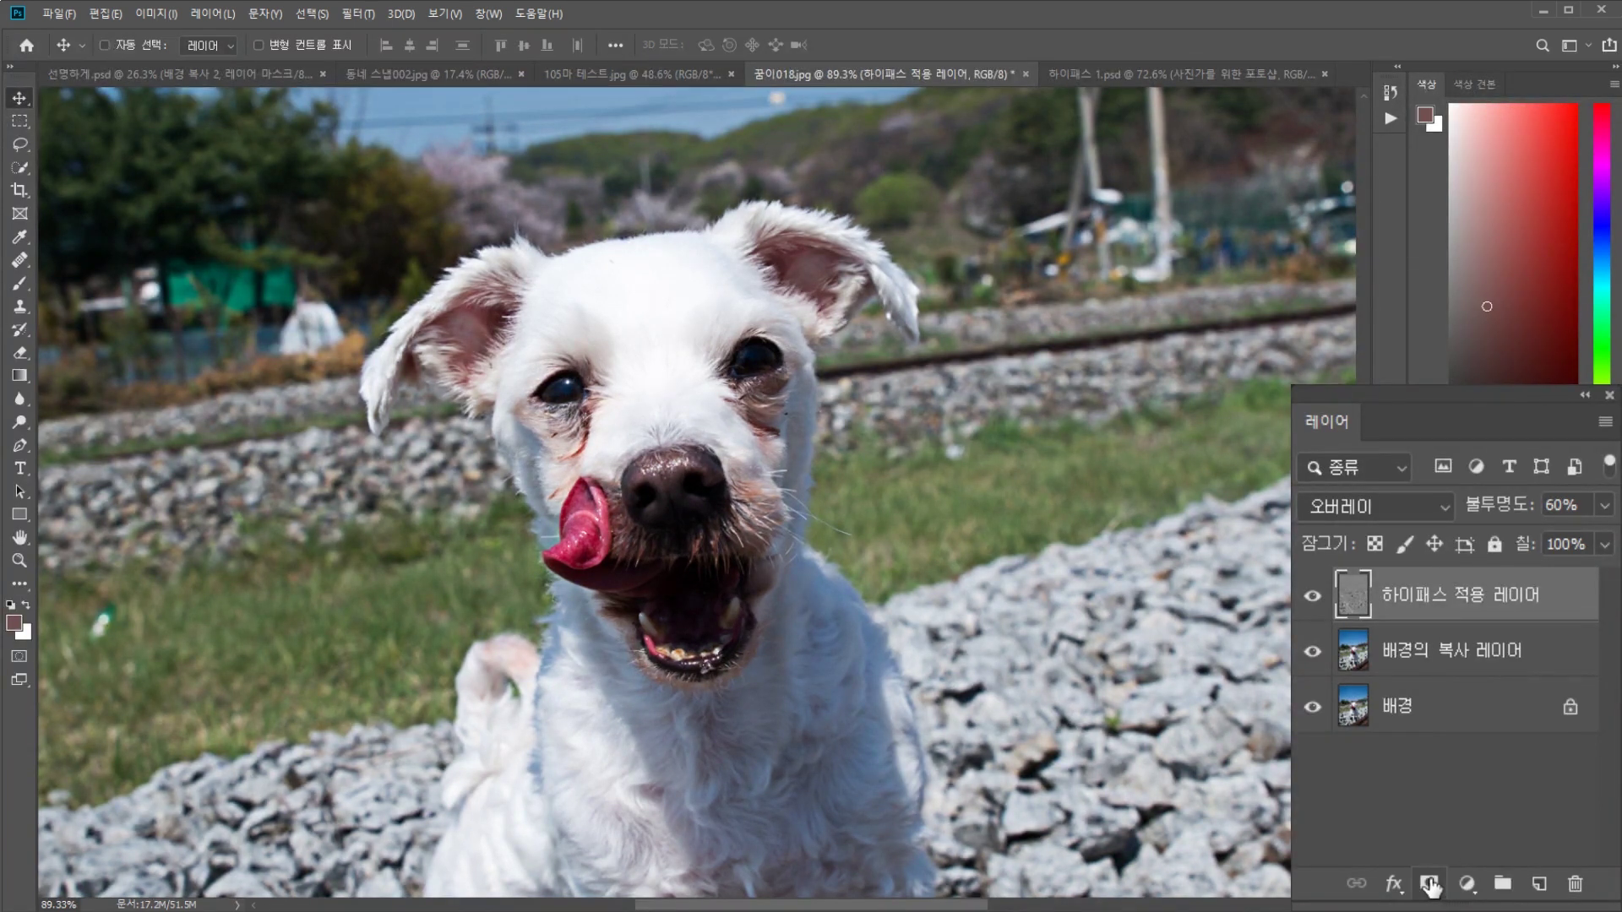
Add a black layer mask to 하이패스 적용 레이어 and set up the Brush tool with white as the foreground color.
{"action": "left_click", "coordinate": [1429, 885]}
{"action": "left_click", "coordinate": [1428, 882], "text": "alt"}
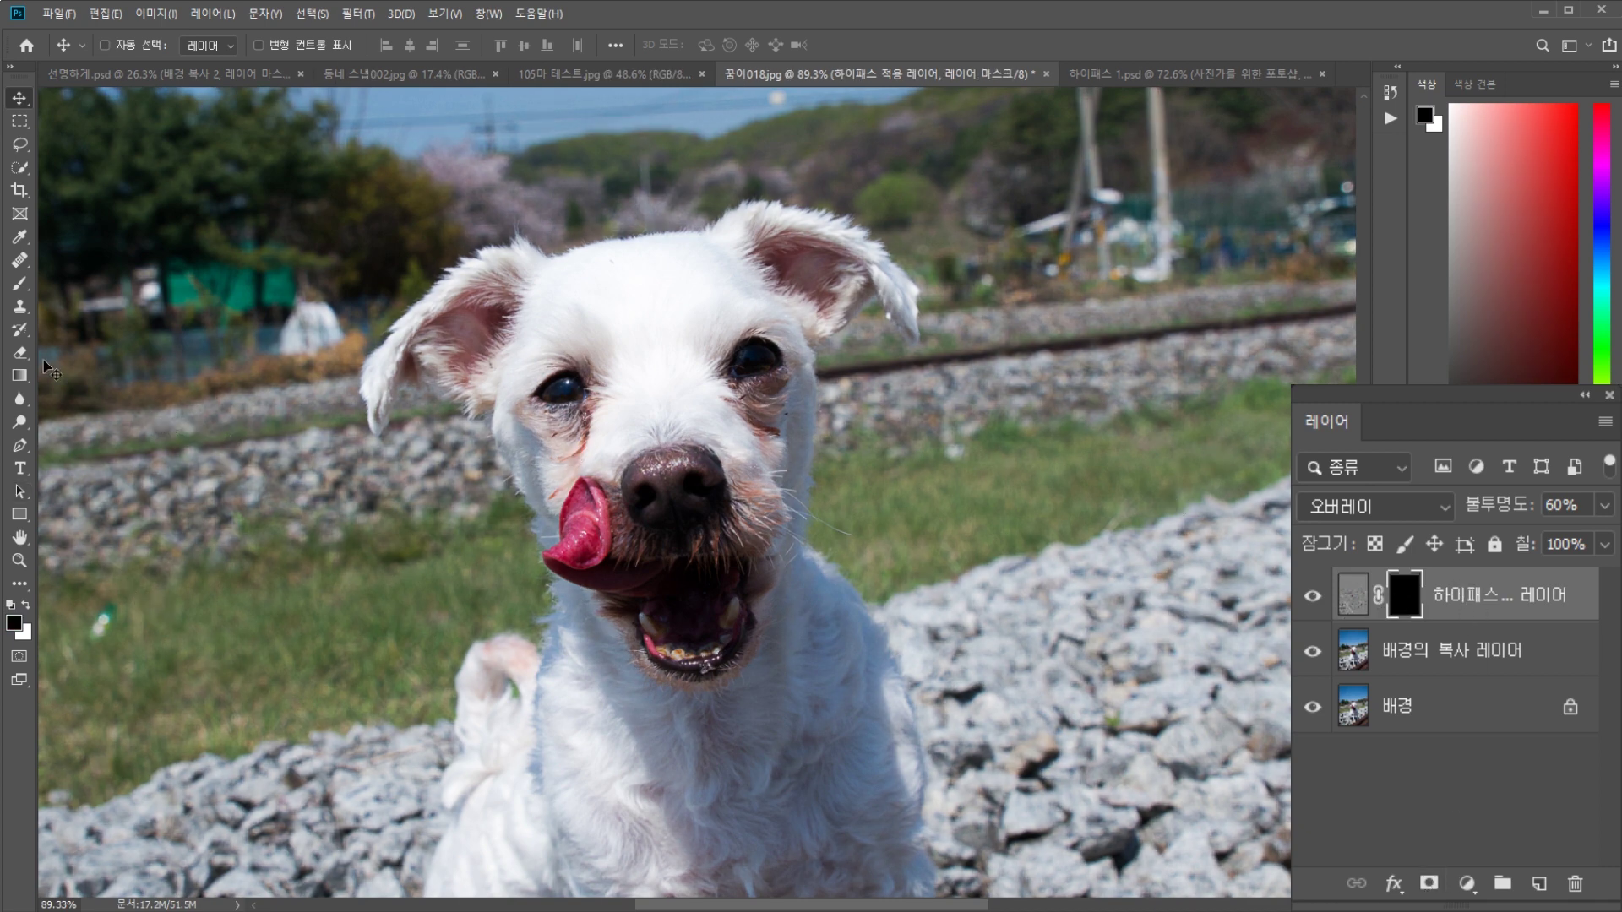
{"action": "left_click", "coordinate": [26, 287]}
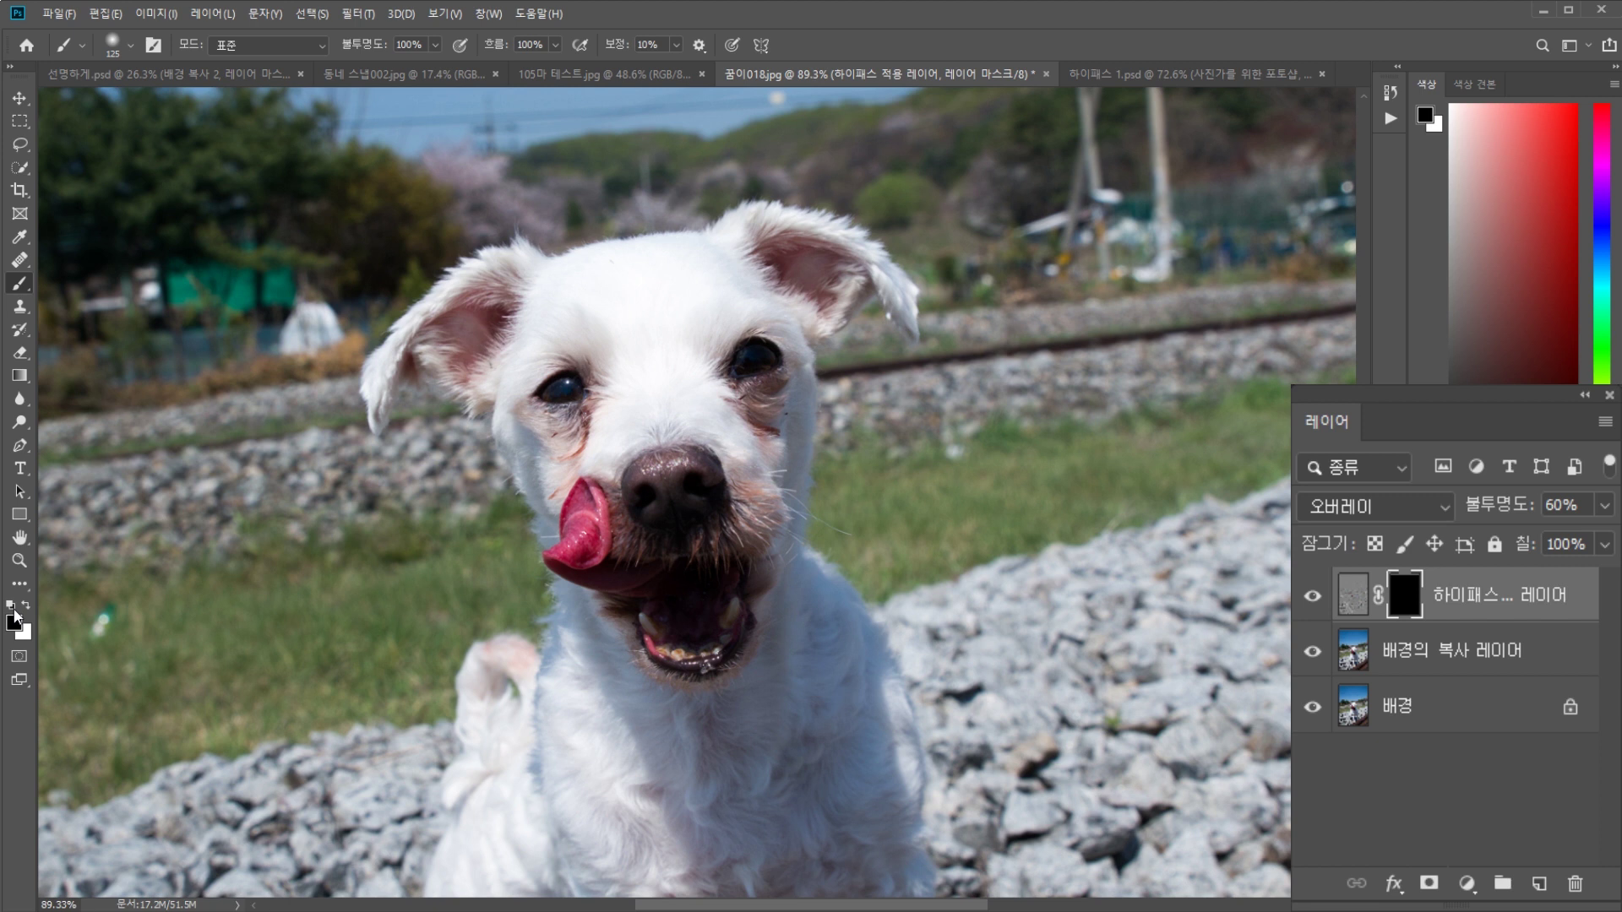
{"action": "key", "text": "x"}
{"action": "key", "text": "x"}
{"action": "key", "text": "x"}
{"action": "key", "text": "x"}
{"action": "key", "text": "x"}
{"action": "key", "text": "x"}
{"action": "key", "text": "x"}
{"action": "key", "text": "x"}
{"action": "key", "text": "x"}
{"action": "key", "text": "x"}
{"action": "key", "text": "x"}
Paint white on the mask over the dog's eyes and nose to reveal the sharpening only there.
{"action": "scroll", "coordinate": [659, 465], "scroll_direction": "up", "scroll_amount": 5}
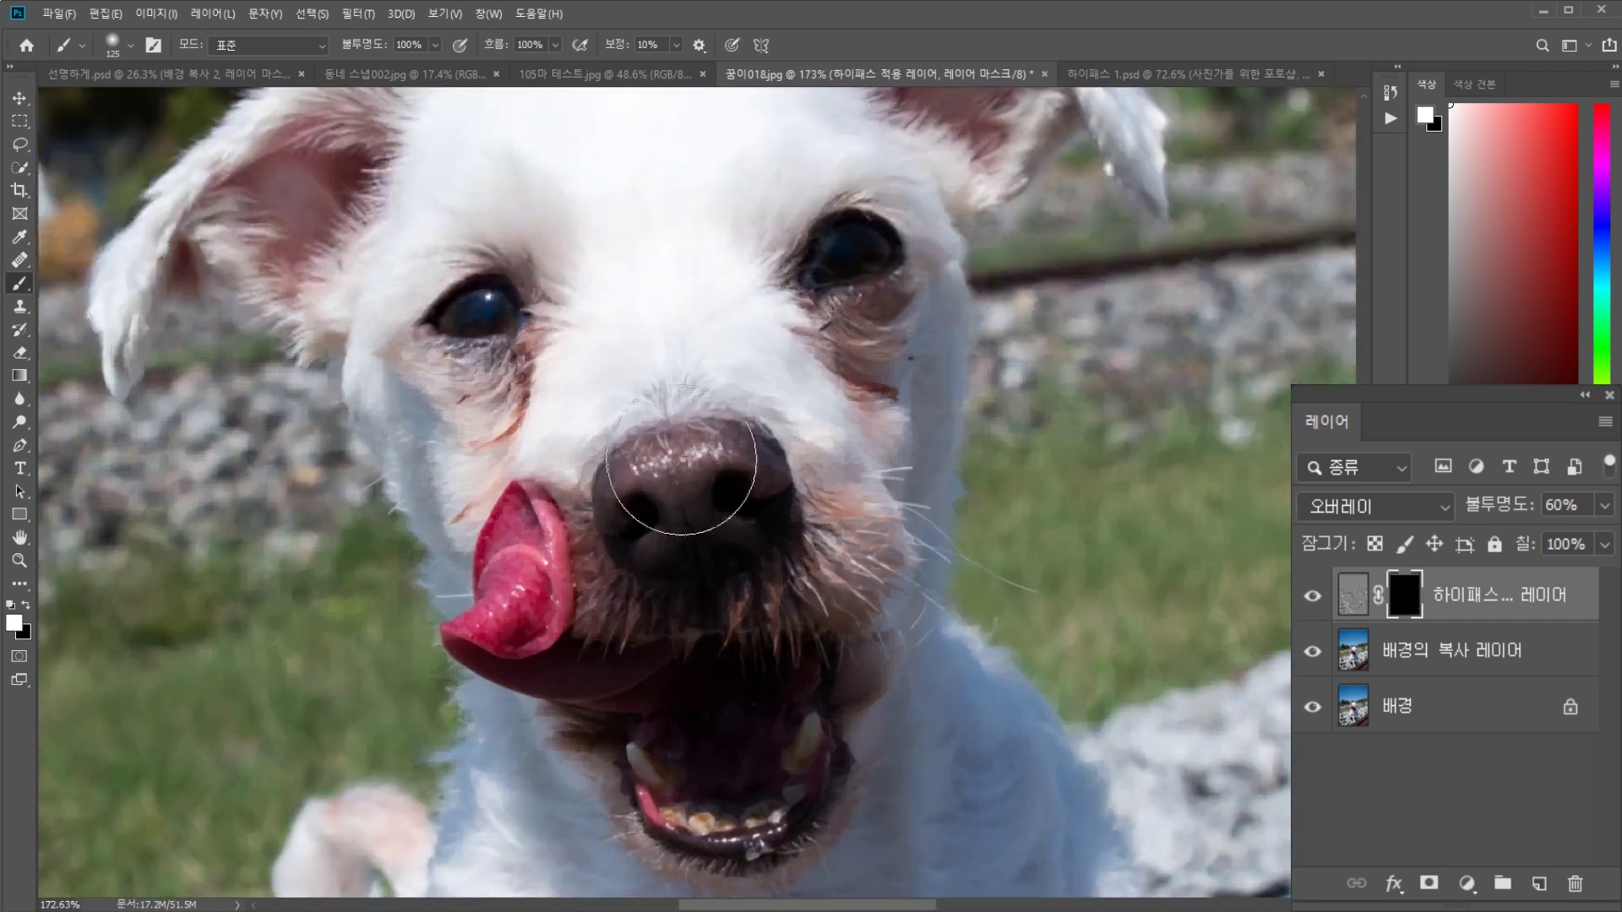
{"action": "left_click", "coordinate": [509, 295]}
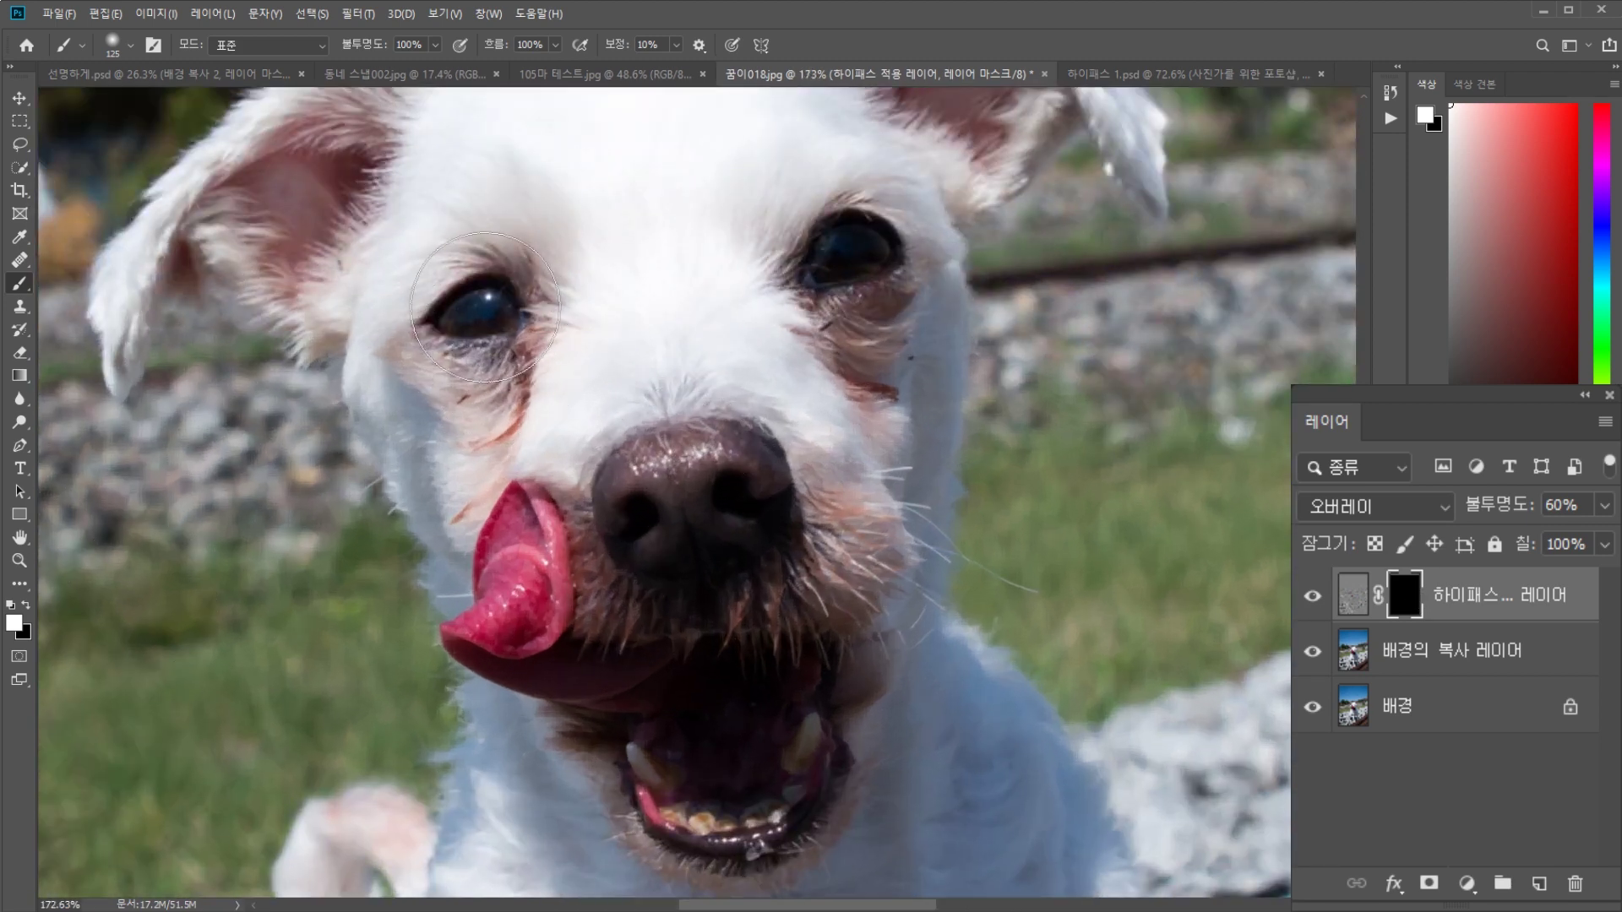
{"action": "left_click", "coordinate": [787, 280]}
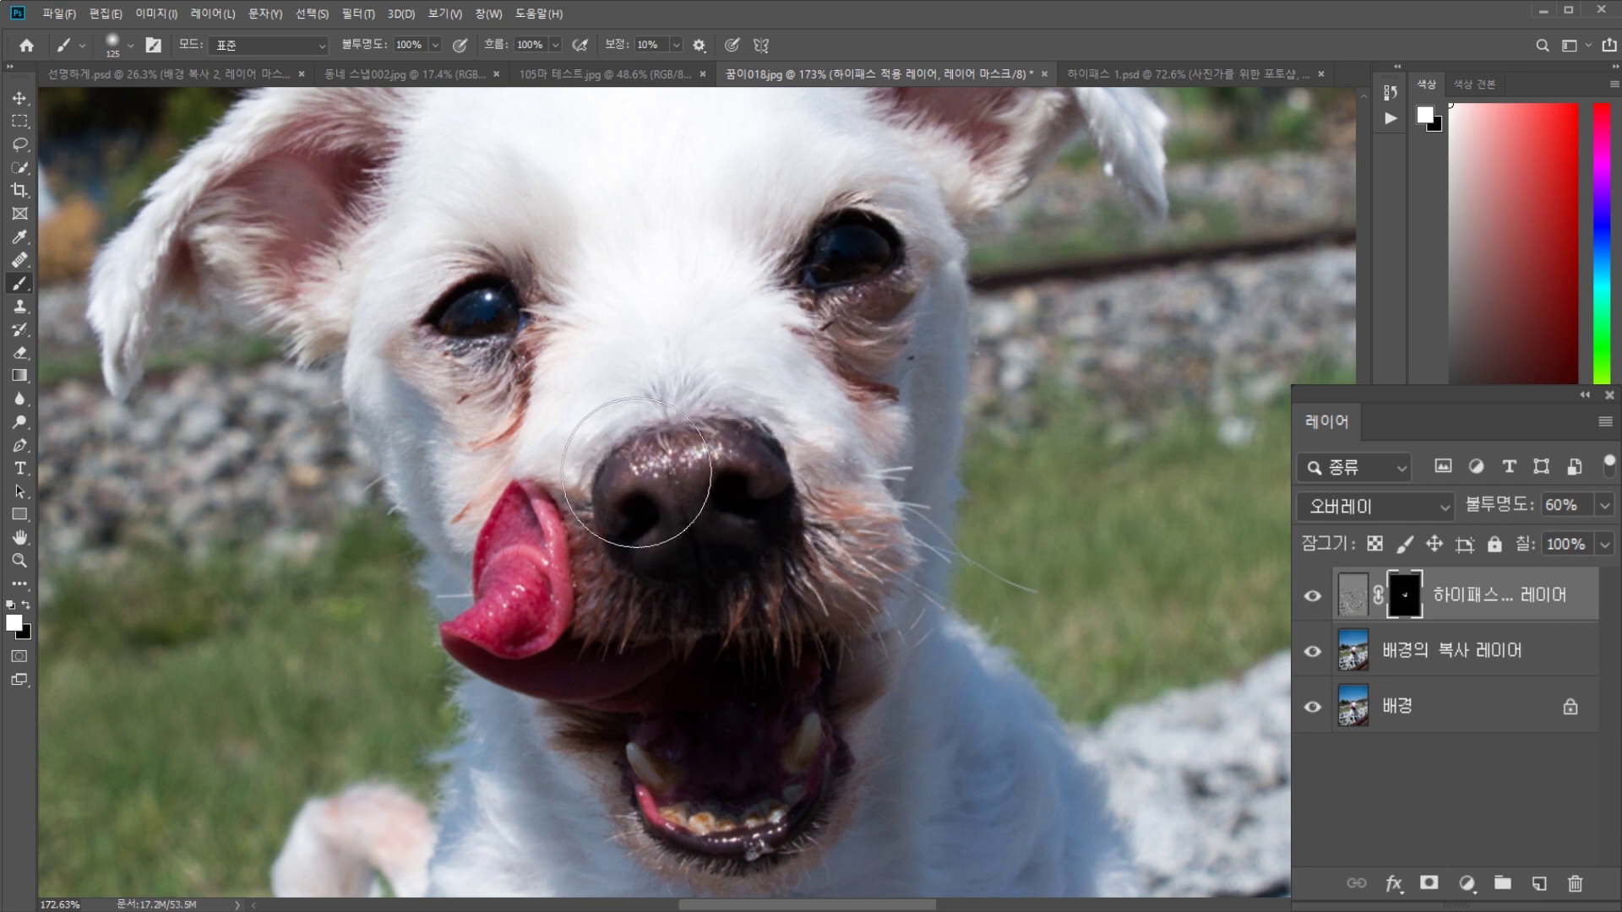
Display the mask of 하이패스 적용 레이어 by itself to check the painted areas, and return to the photo view.
{"action": "key", "text": "ctrl+0"}
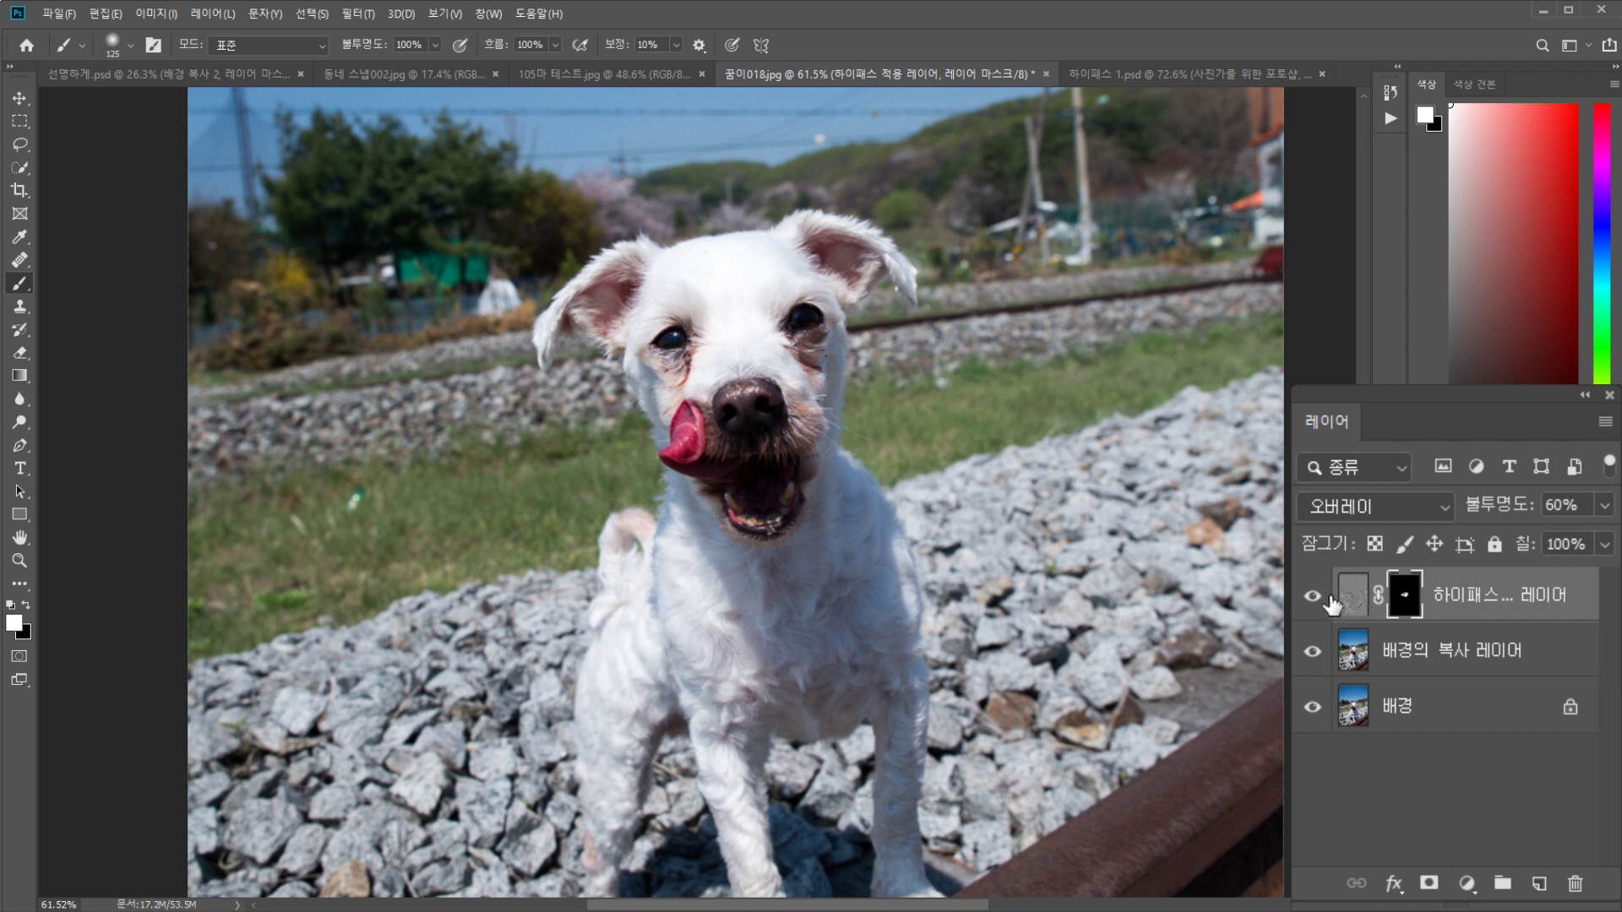
{"action": "left_click", "coordinate": [1405, 598], "text": "alt"}
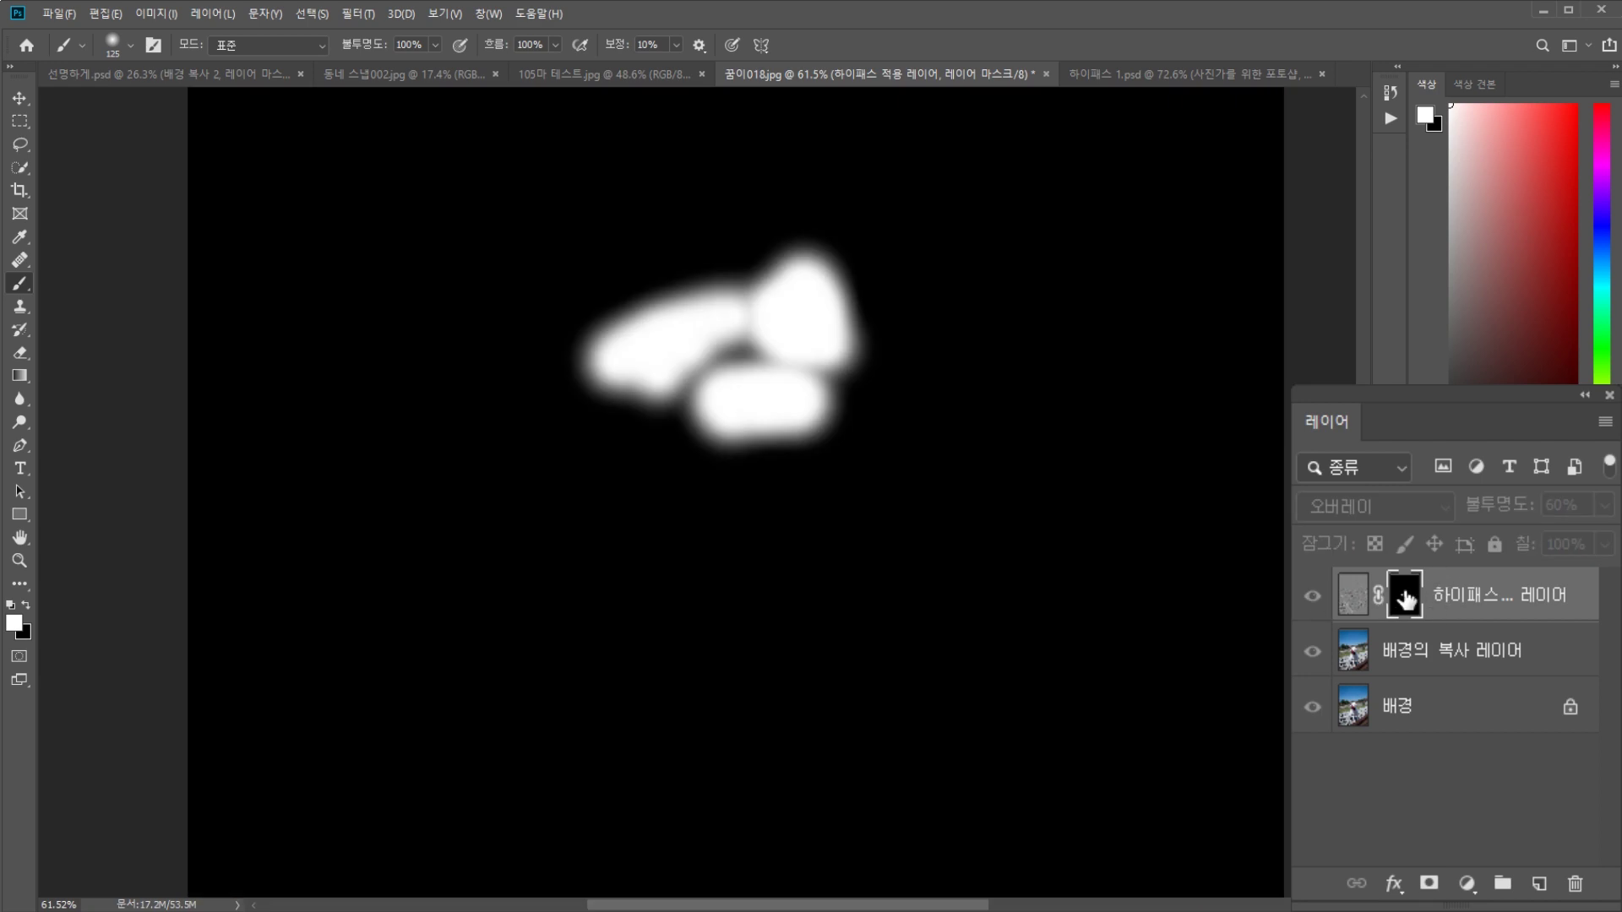
{"action": "left_click", "coordinate": [1405, 599], "text": "alt"}
{"action": "left_click", "coordinate": [1404, 599], "text": "alt"}
{"action": "left_click", "coordinate": [1405, 599], "text": "alt"}
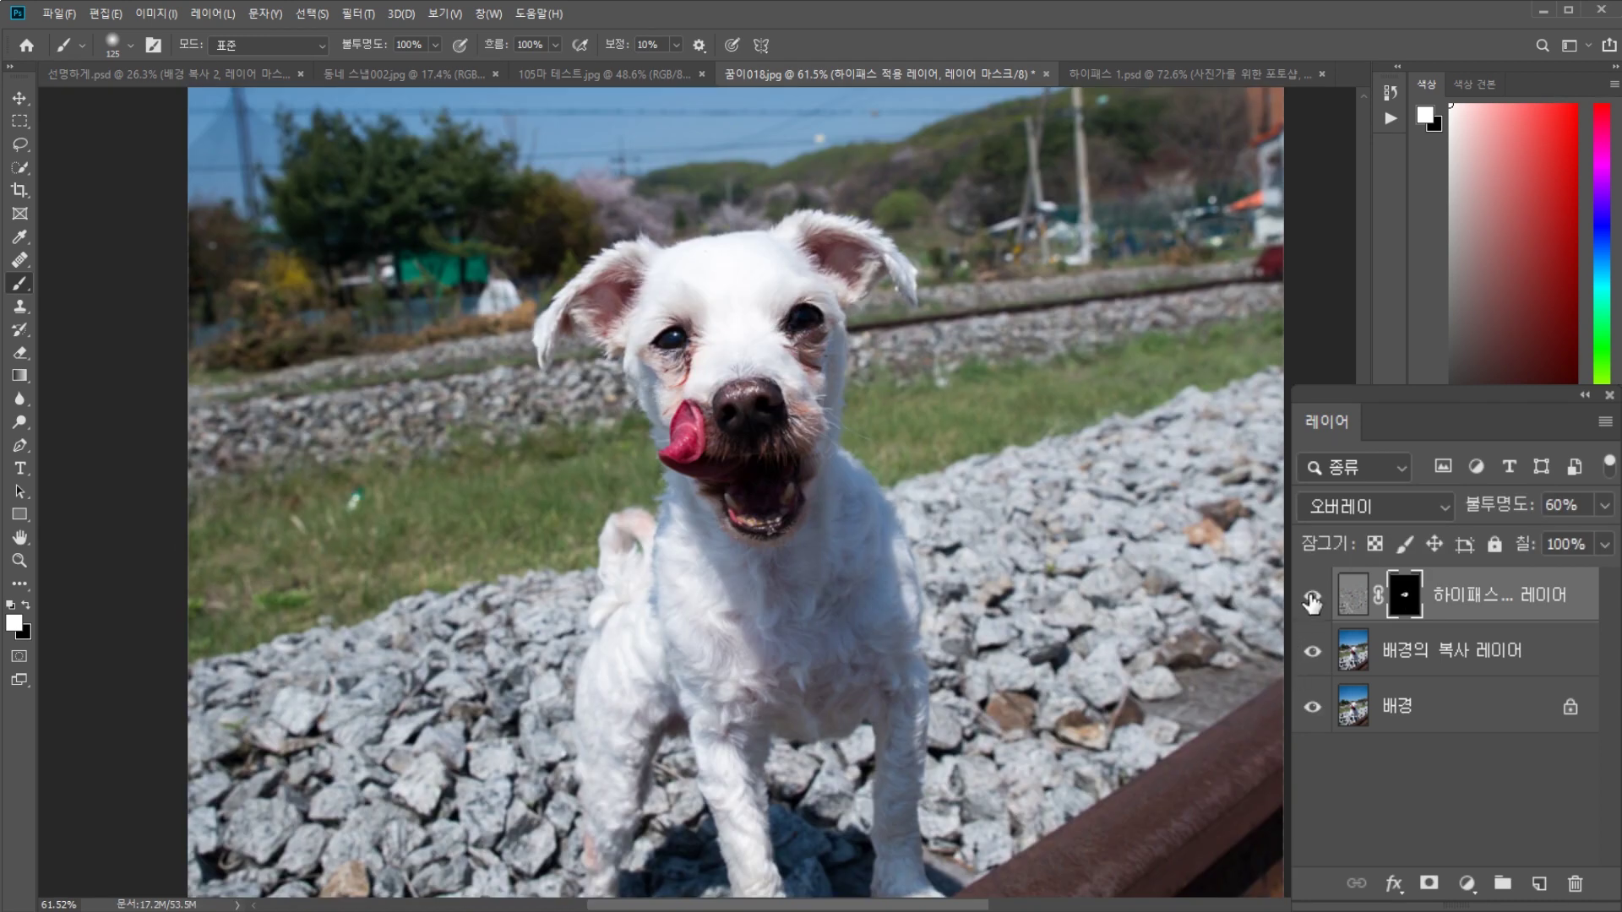
Toggle the visibility of the masked 하이패스 적용 레이어 to compare the dog's eyes and nose with and without sharpening.
{"action": "scroll", "coordinate": [764, 270], "scroll_direction": "up", "scroll_amount": 2}
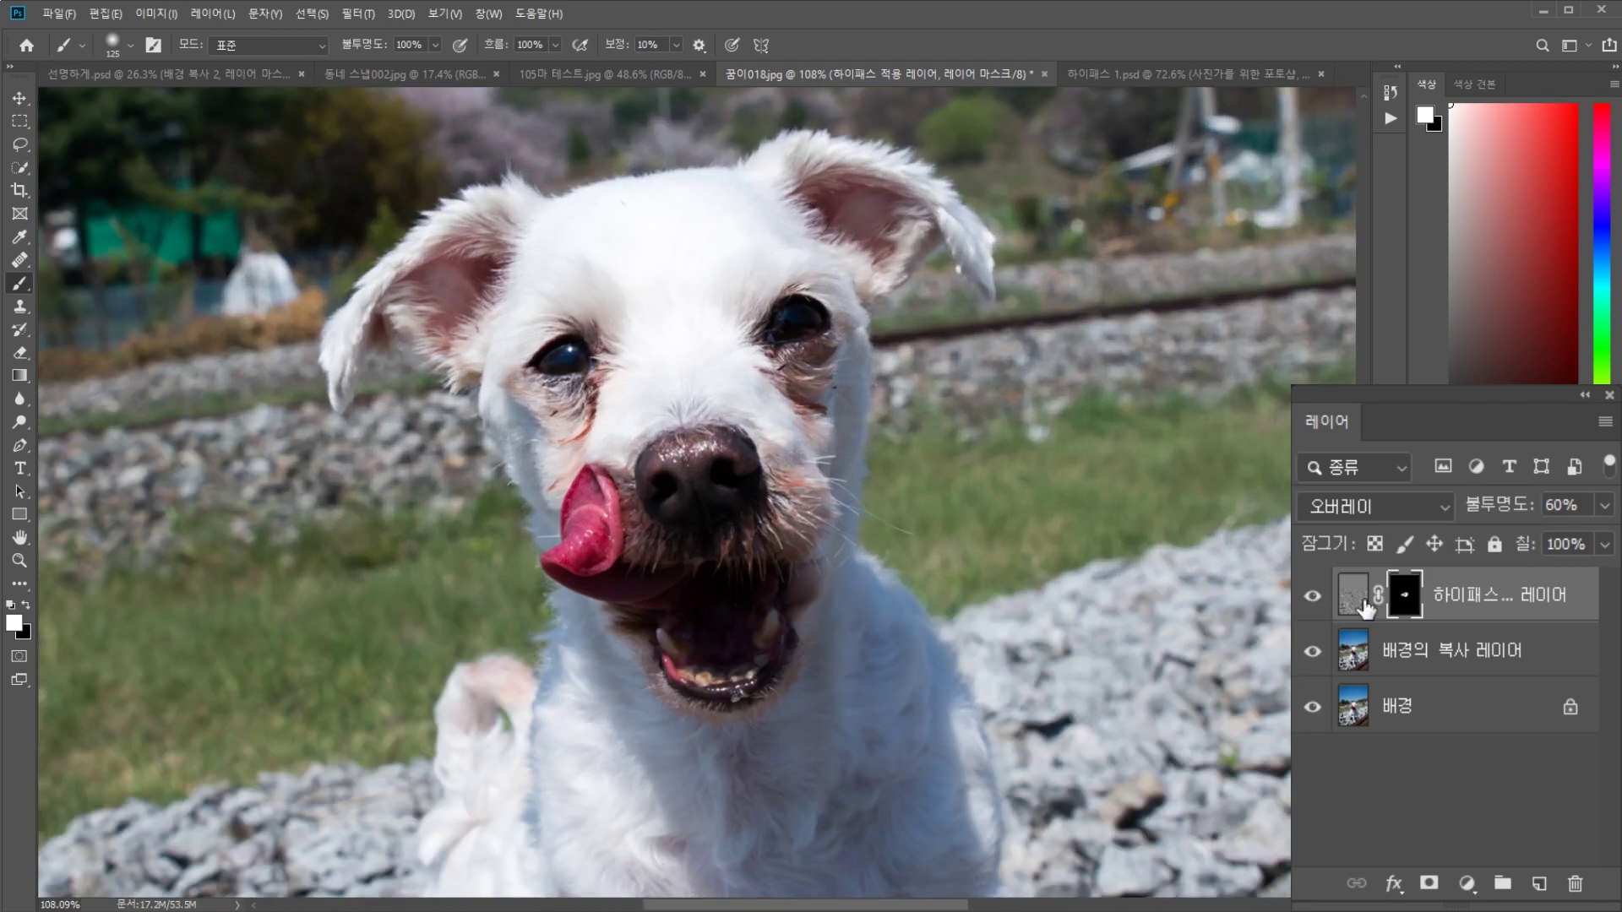
{"action": "left_click", "coordinate": [1313, 601]}
{"action": "left_click", "coordinate": [1313, 601]}
{"action": "left_click", "coordinate": [1312, 600]}
{"action": "left_click", "coordinate": [1312, 601]}
{"action": "left_click", "coordinate": [1313, 601]}
{"action": "left_click", "coordinate": [1313, 601]}
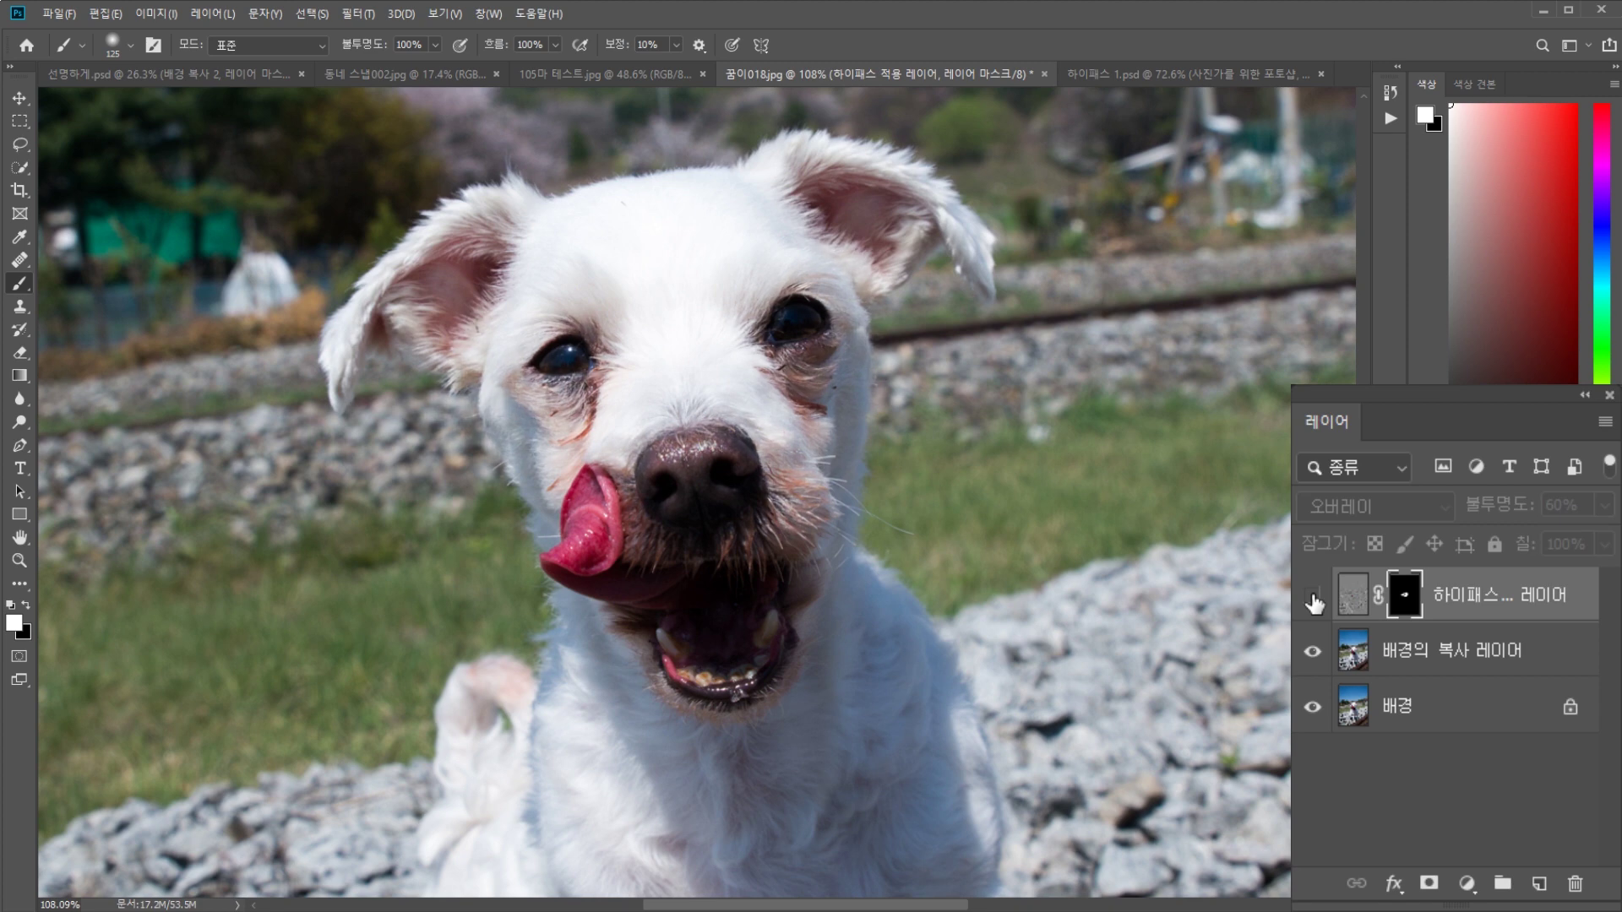
{"action": "left_click", "coordinate": [1313, 600]}
{"action": "left_click", "coordinate": [1313, 601]}
{"action": "left_click", "coordinate": [1313, 600]}
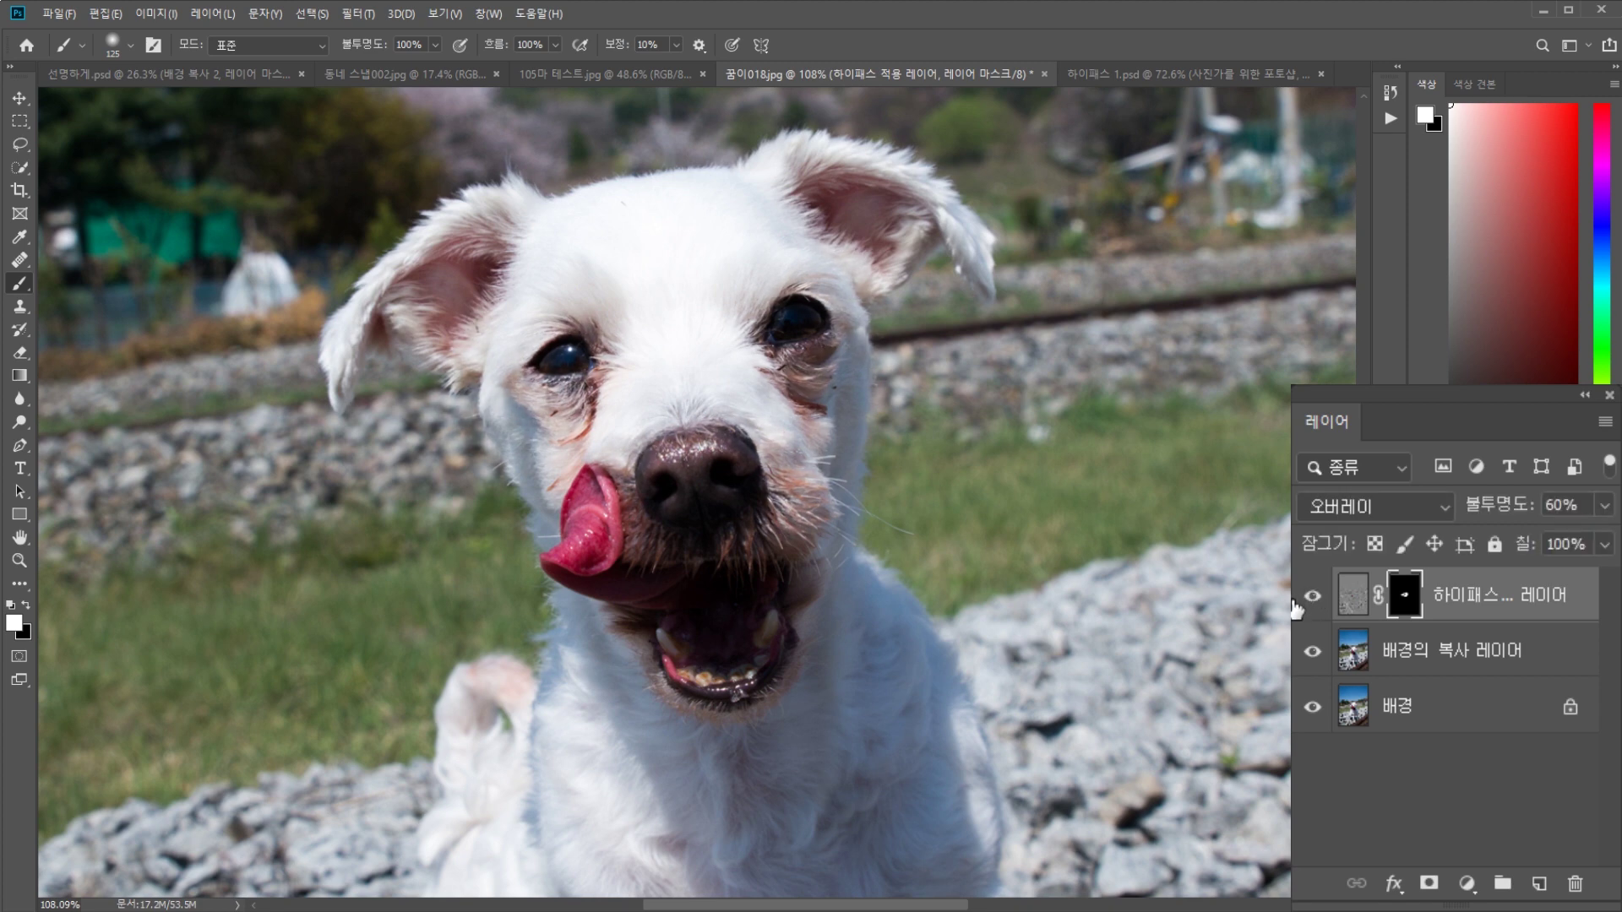
{"action": "key", "text": "ctrl+0"}
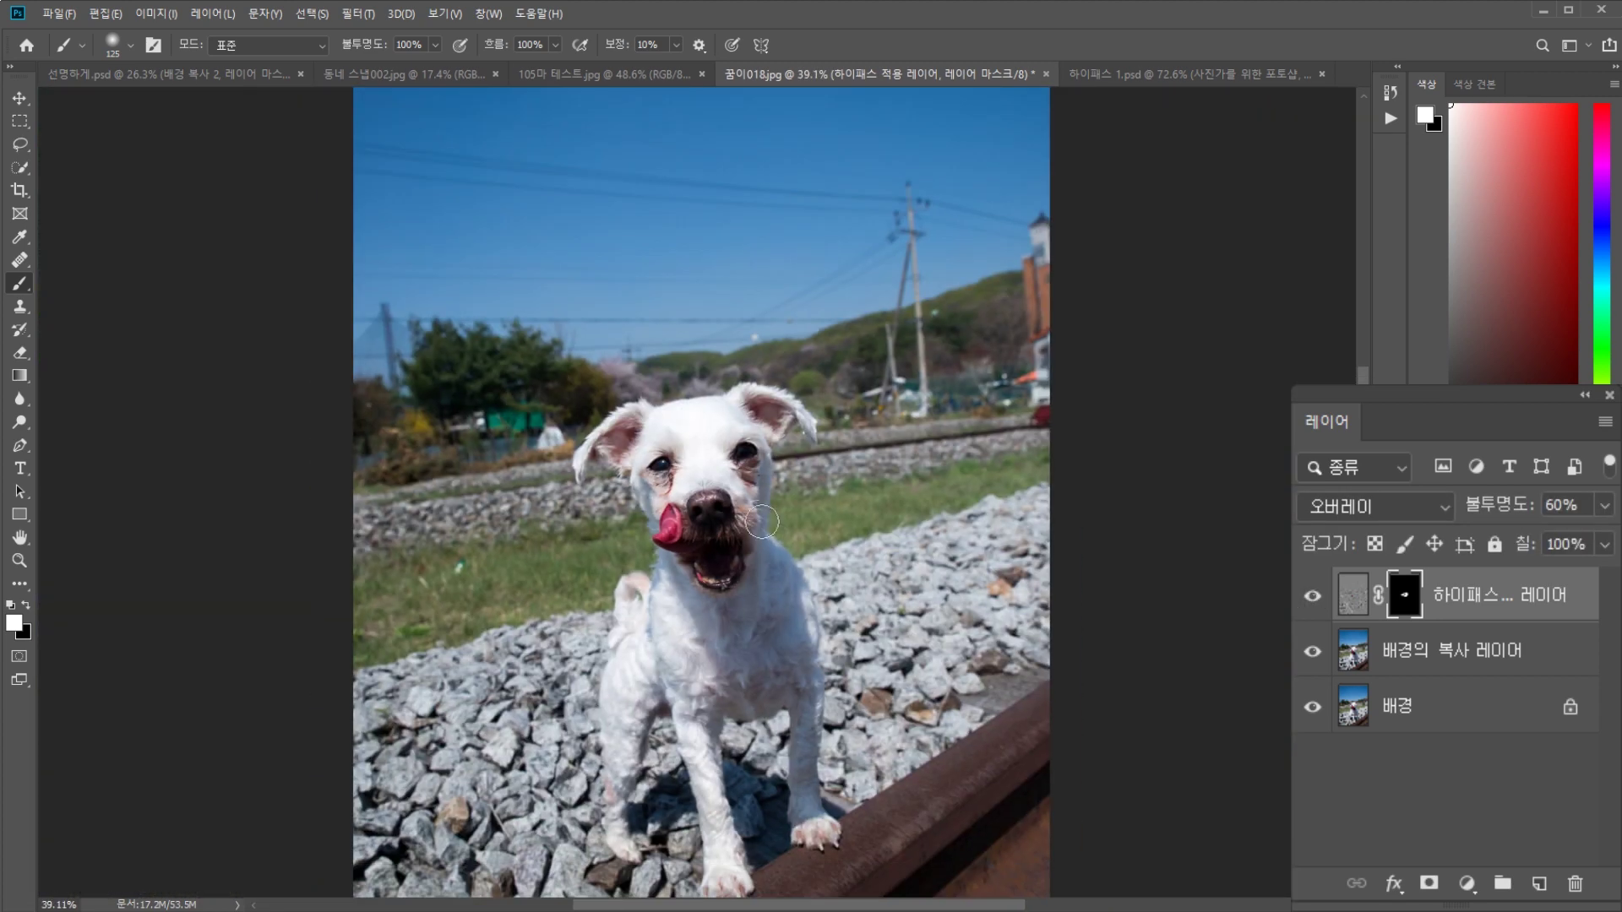
{"action": "scroll", "coordinate": [761, 522], "scroll_direction": "down", "scroll_amount": 2}
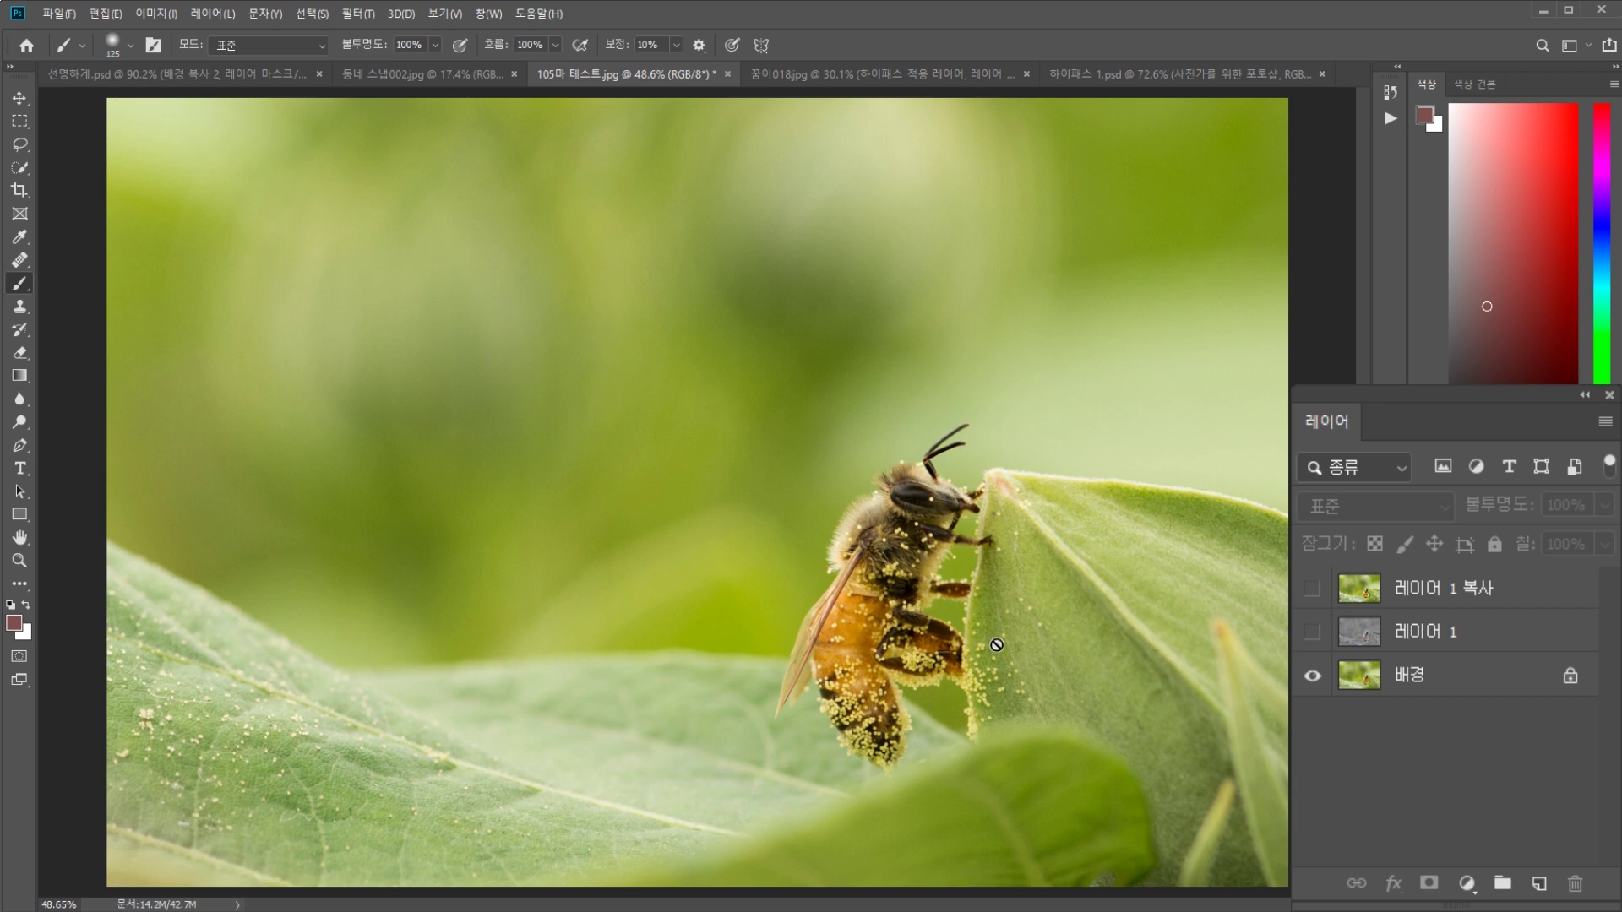
Duplicate the 배경 layer twice in the bee photo 105마 테스트.jpg.
{"action": "scroll", "coordinate": [1007, 619], "scroll_direction": "up", "scroll_amount": 5}
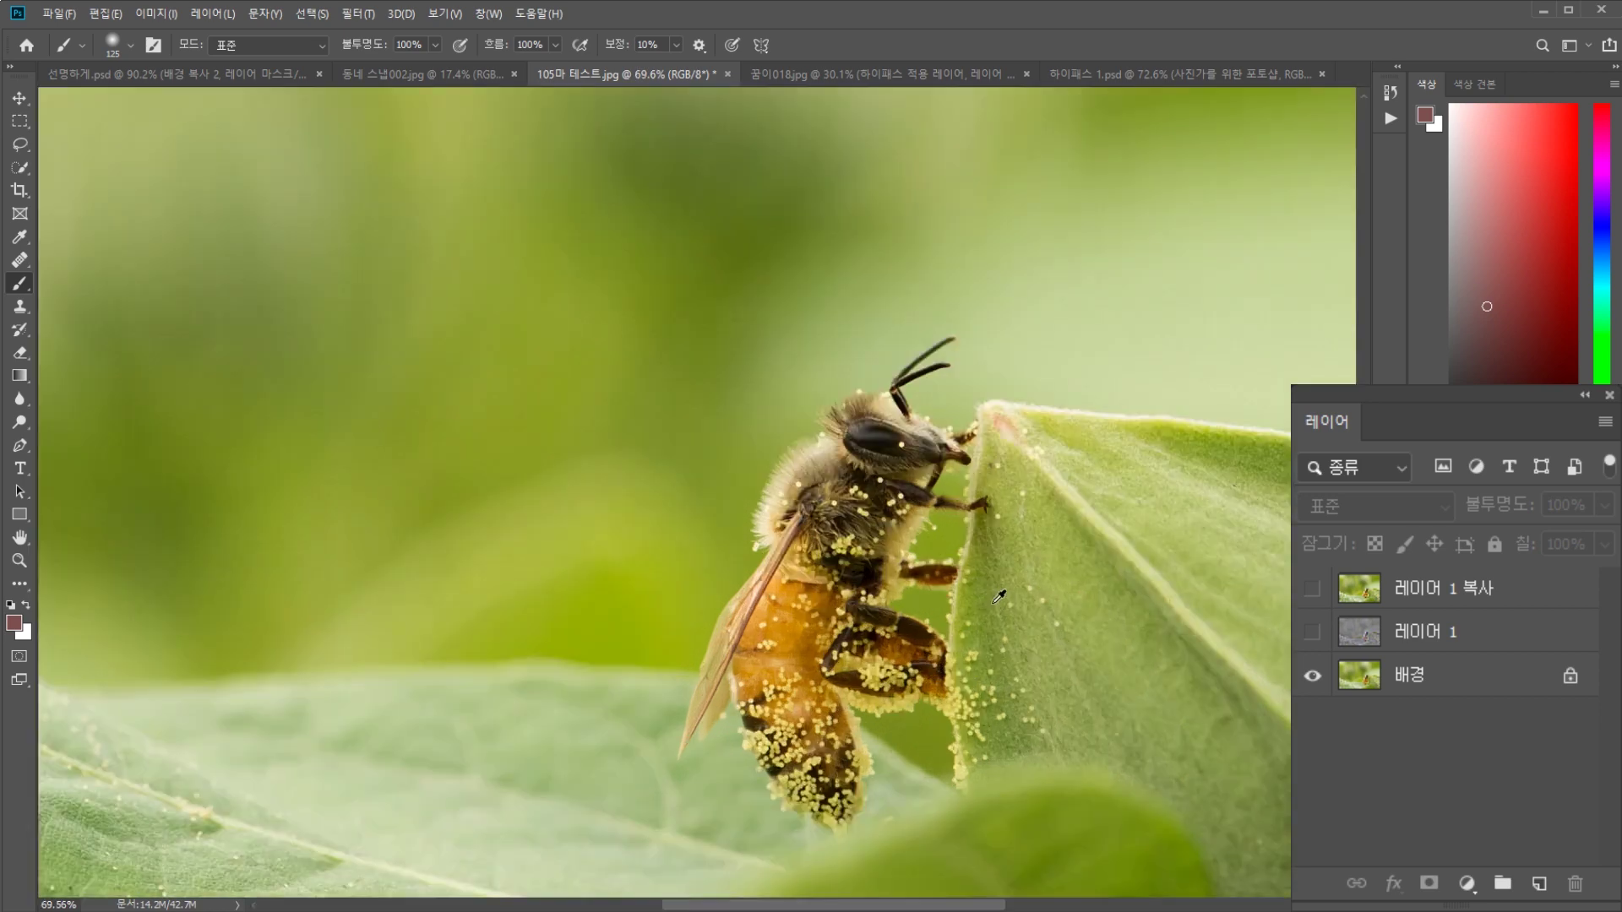
{"action": "scroll", "coordinate": [971, 351], "scroll_direction": "down", "scroll_amount": 4}
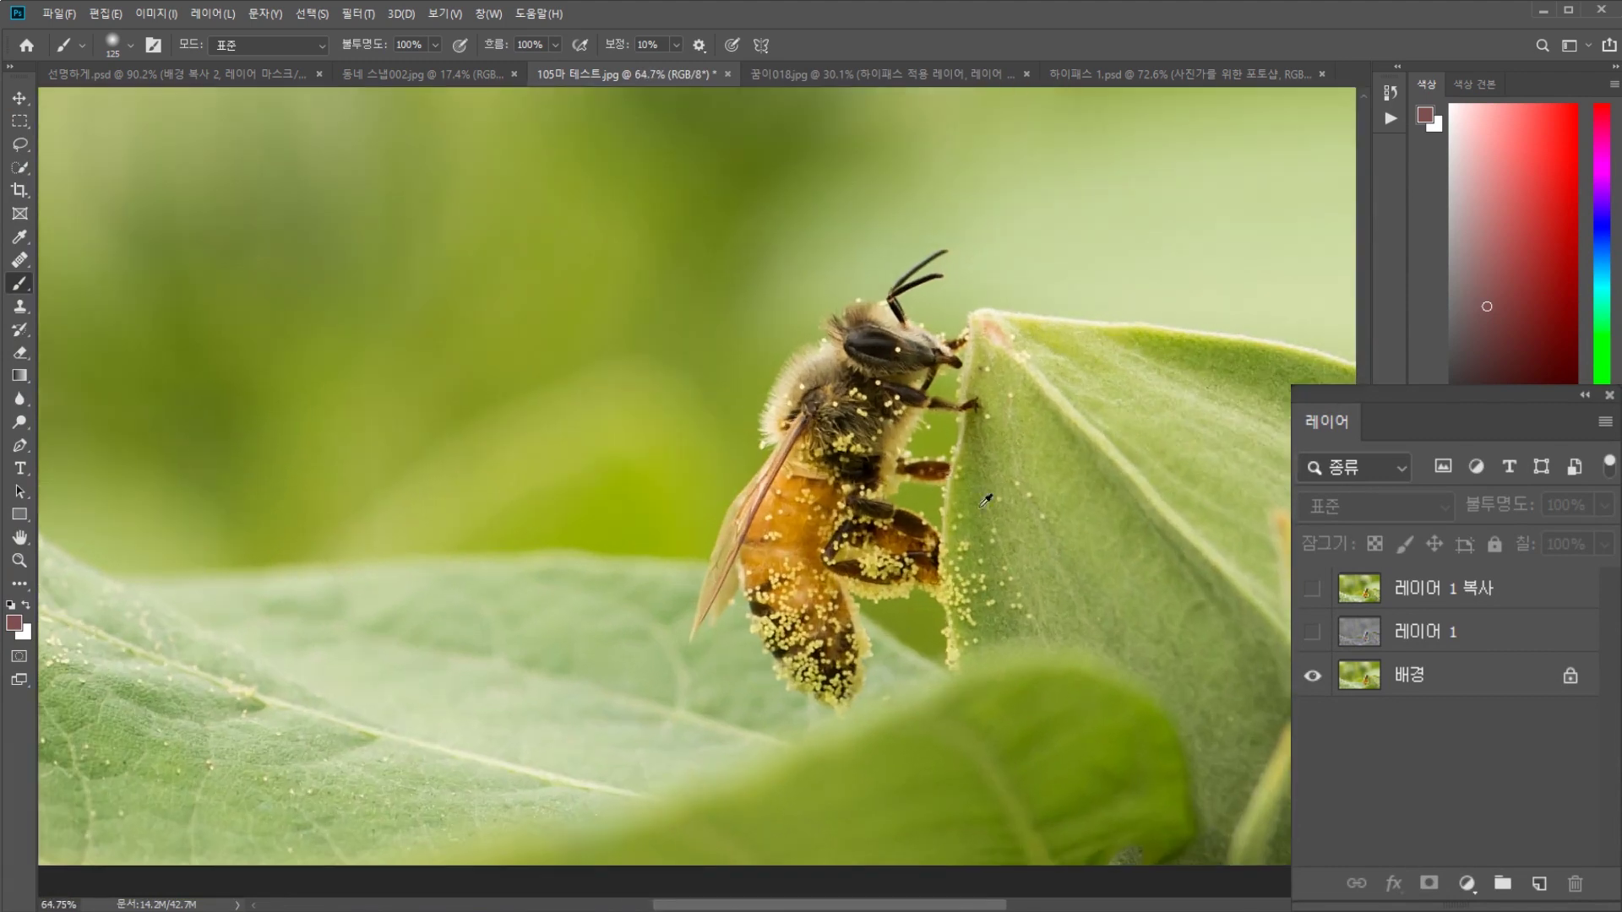
{"action": "left_click", "coordinate": [1446, 673]}
{"action": "key", "text": "ctrl+j"}
{"action": "key", "text": "ctrl+j"}
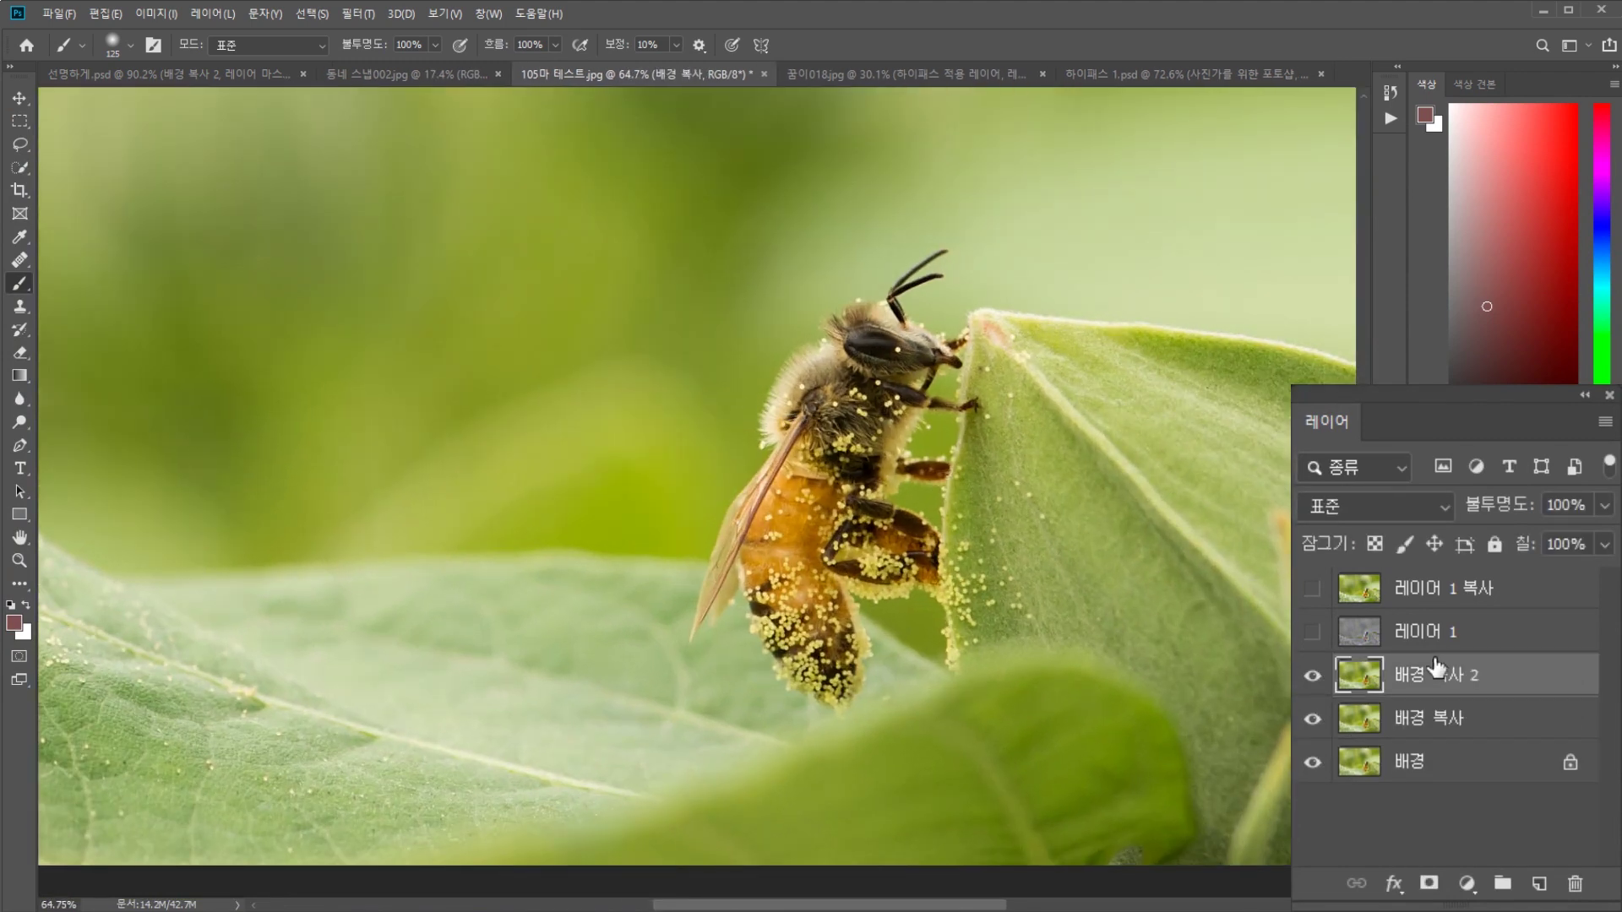
Apply the 하이 패스 (High Pass) filter to 배경 복사 2, adjusting its radius.
{"action": "left_click", "coordinate": [312, 14]}
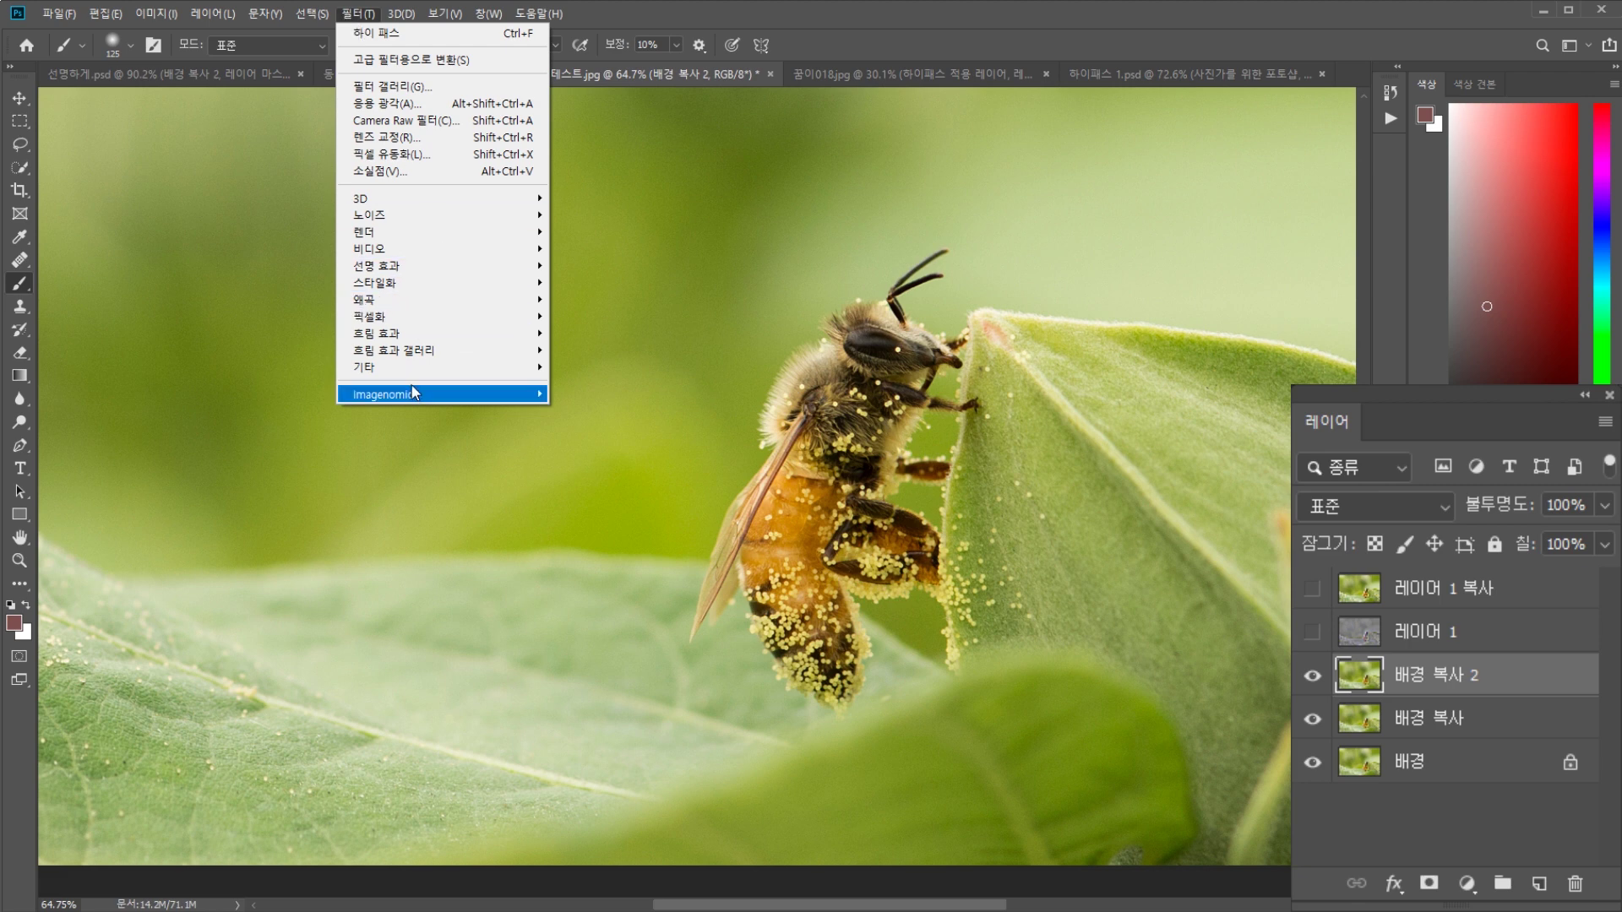
{"action": "mouse_move", "coordinate": [414, 369]}
{"action": "left_click", "coordinate": [599, 453]}
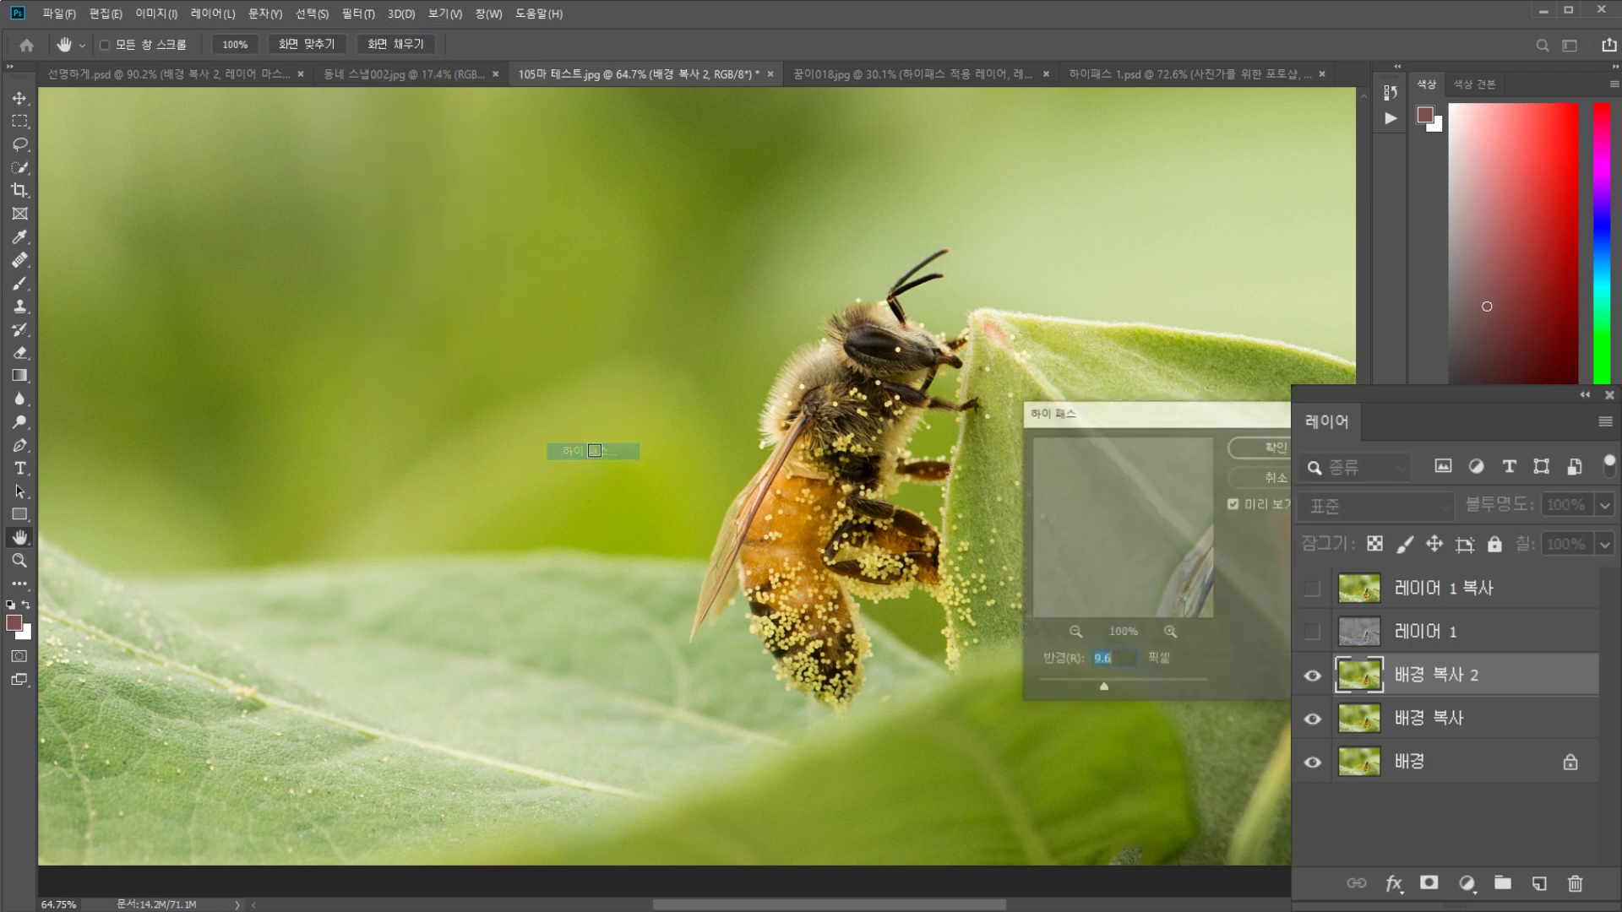
{"action": "mouse_move", "coordinate": [1102, 692]}
{"action": "left_mouse_down"}
{"action": "mouse_move", "coordinate": [1088, 684]}
{"action": "mouse_move", "coordinate": [1106, 684]}
{"action": "left_mouse_up"}
{"action": "left_click", "coordinate": [1259, 446]}
{"action": "key", "text": "b"}
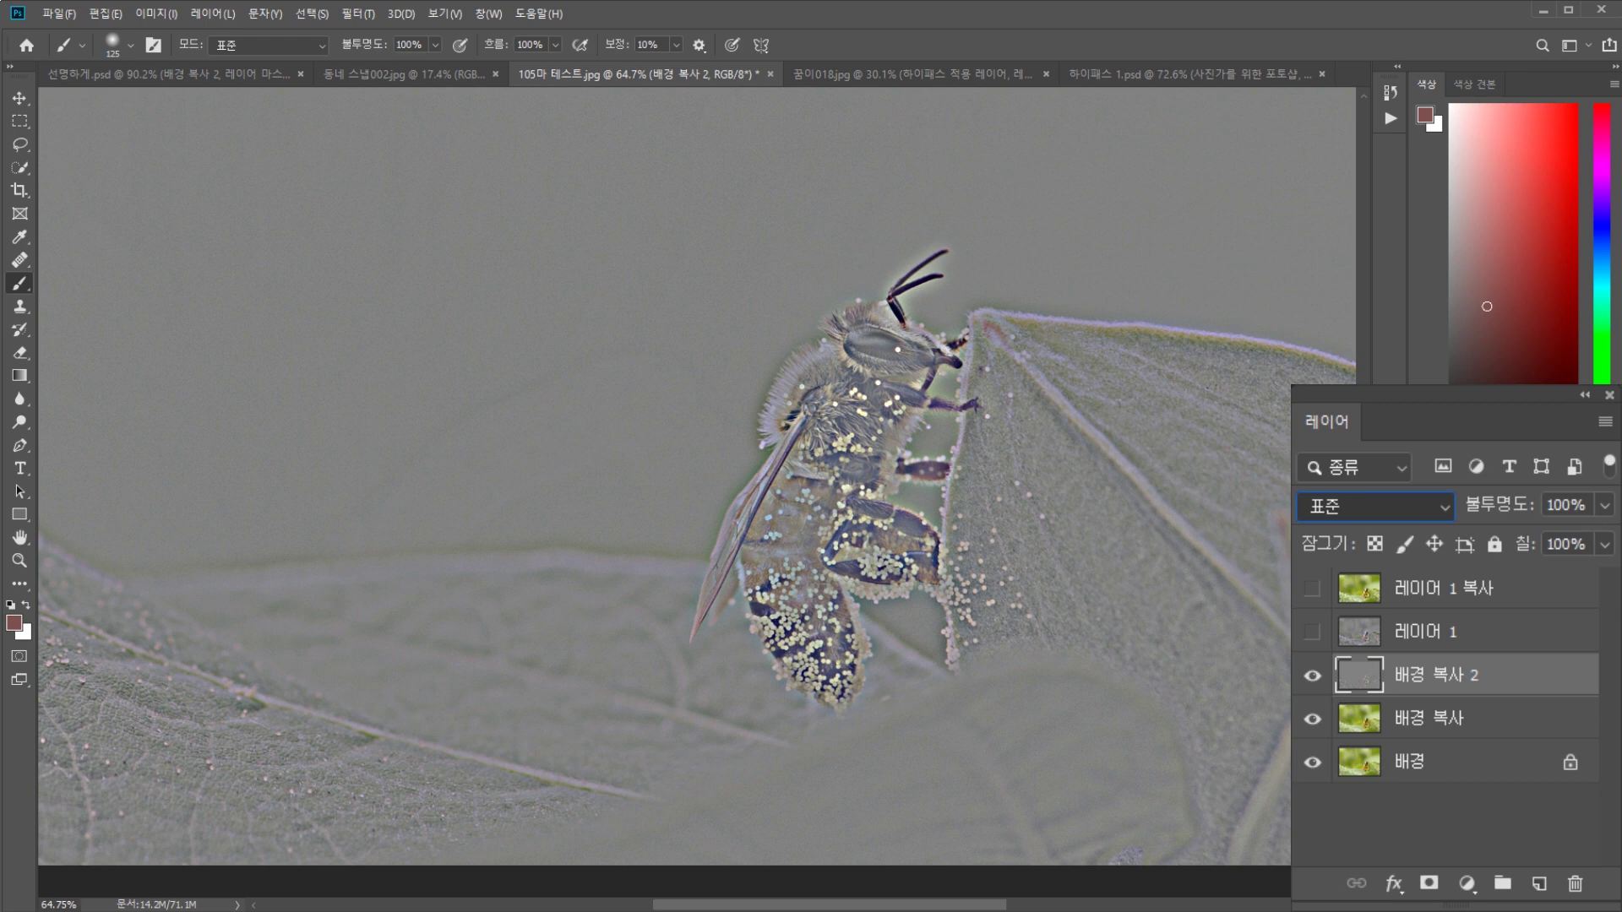
Set the blend mode of 배경 복사 2 to 오버레이 (Overlay) and switch to the Move tool.
{"action": "key", "text": "shift+alt+o"}
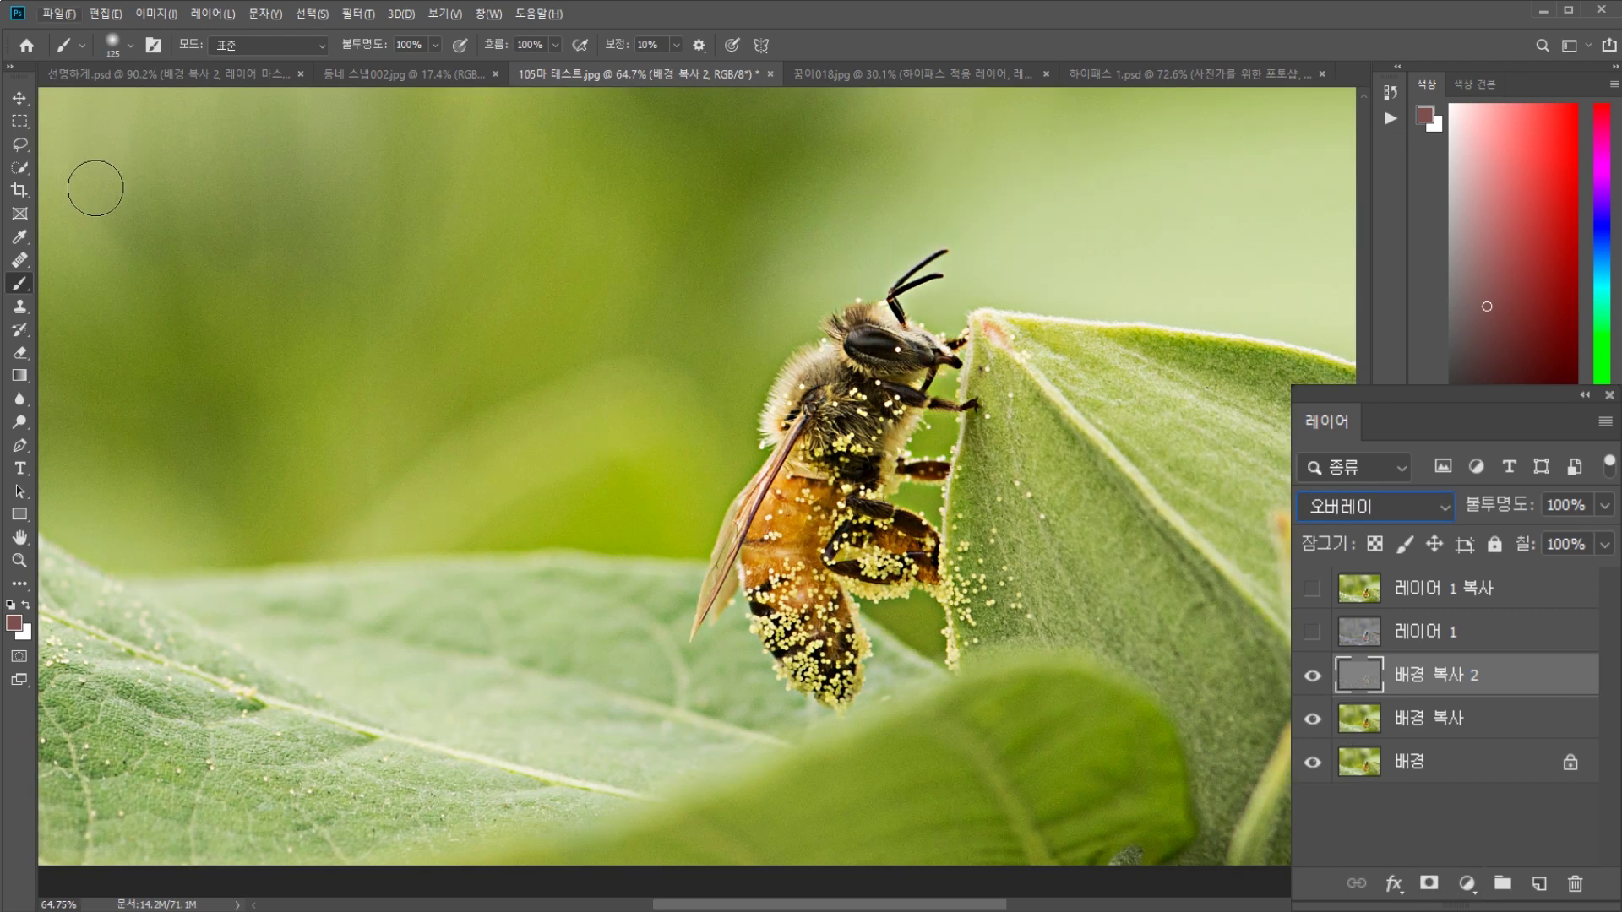
{"action": "left_click", "coordinate": [20, 98]}
Toggle the visibility of 배경 복사 2 to compare the whole bee photo with and without sharpening, leaving the layer shown.
{"action": "key", "text": "ctrl+0"}
{"action": "scroll", "coordinate": [902, 500], "scroll_direction": "up", "scroll_amount": 5}
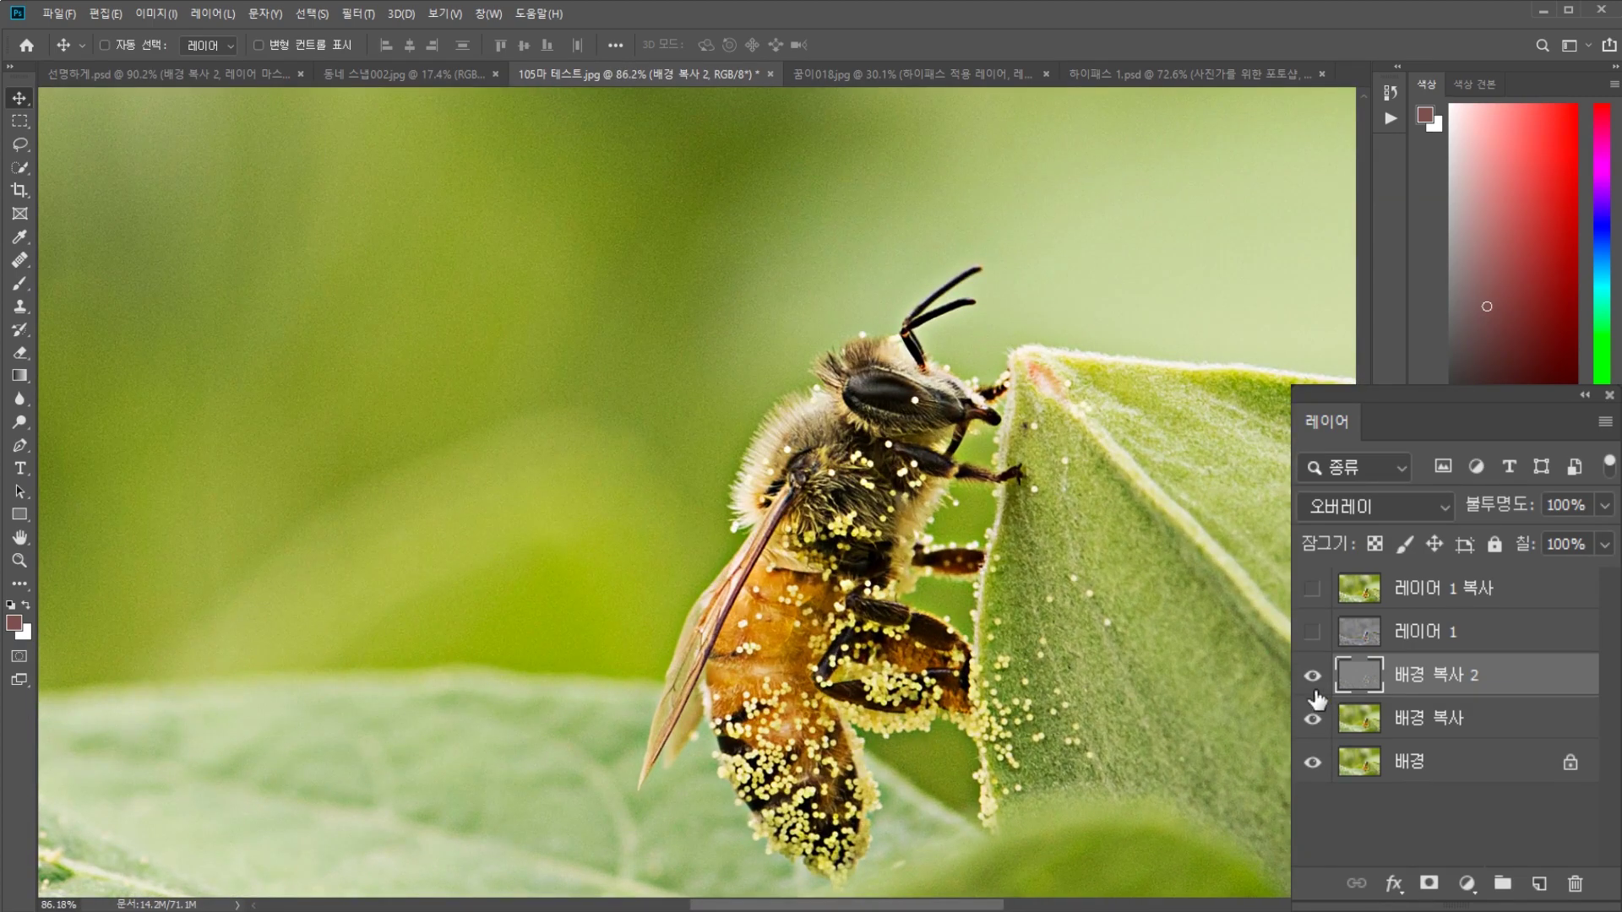
{"action": "left_click", "coordinate": [1314, 676]}
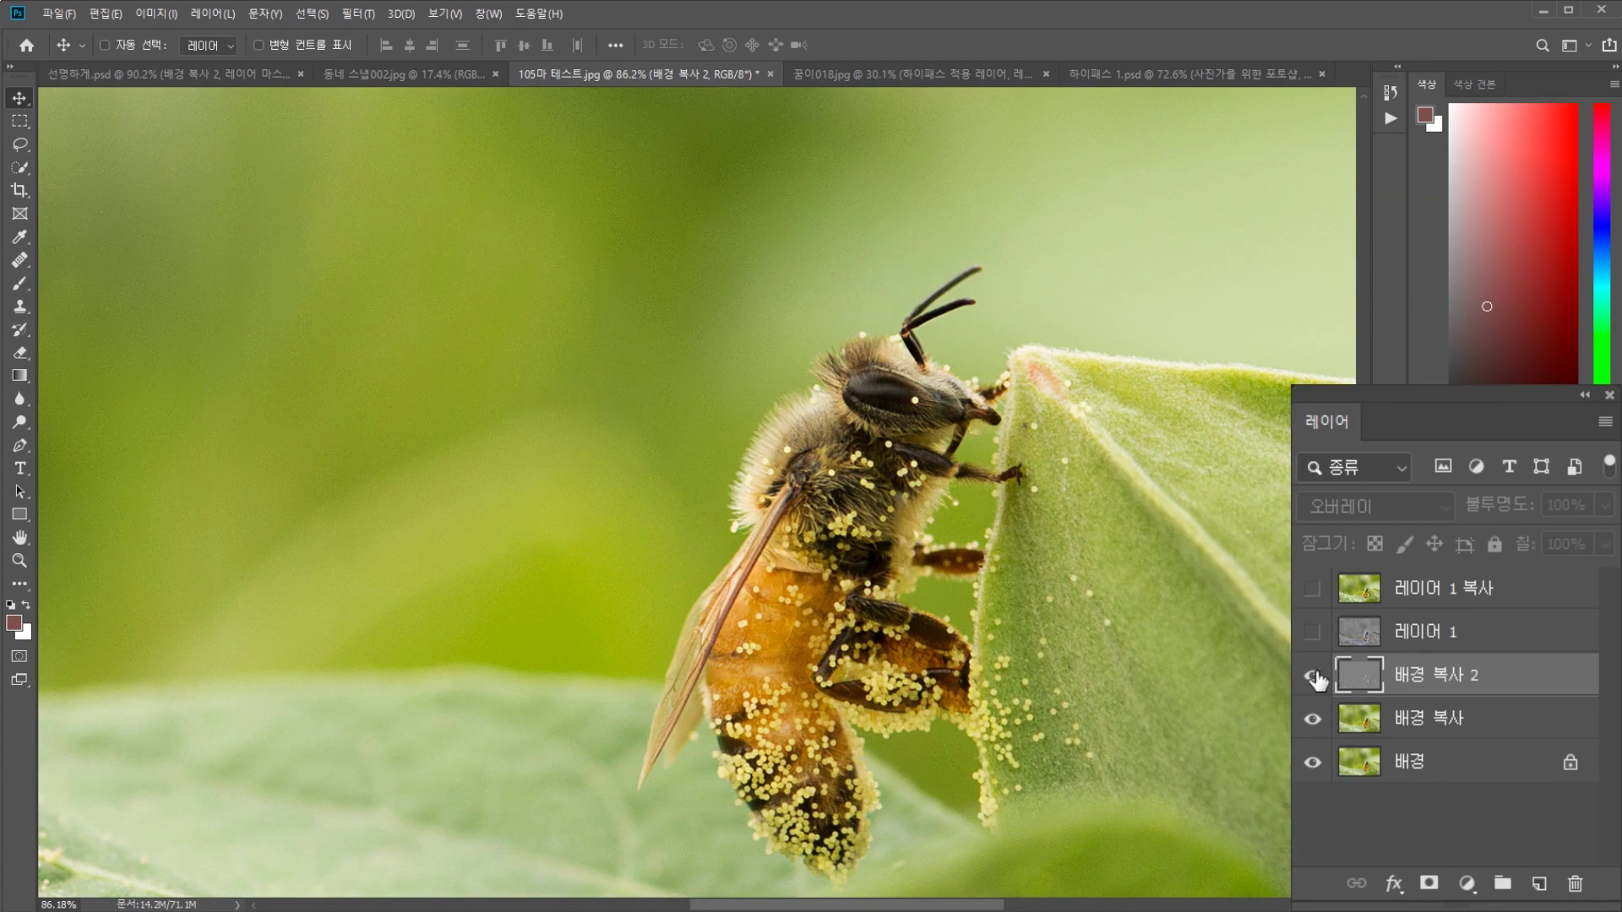
{"action": "left_click", "coordinate": [1314, 677]}
{"action": "left_click", "coordinate": [1316, 677]}
{"action": "left_click", "coordinate": [1315, 677]}
{"action": "scroll", "coordinate": [969, 671], "scroll_direction": "down", "scroll_amount": 5}
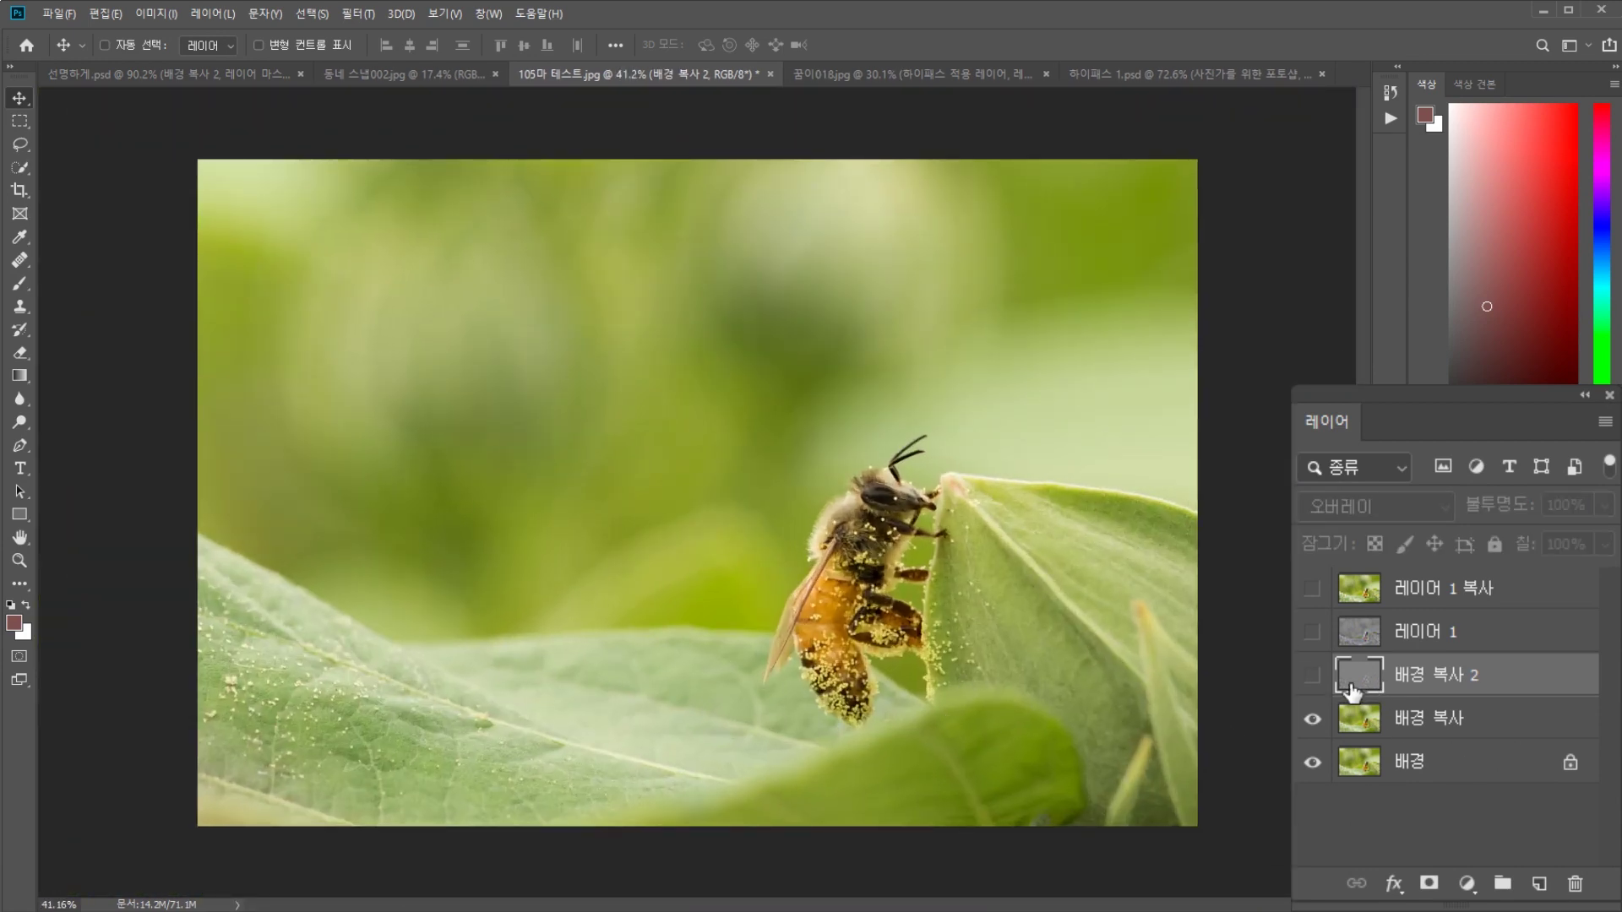
{"action": "left_click", "coordinate": [1313, 676]}
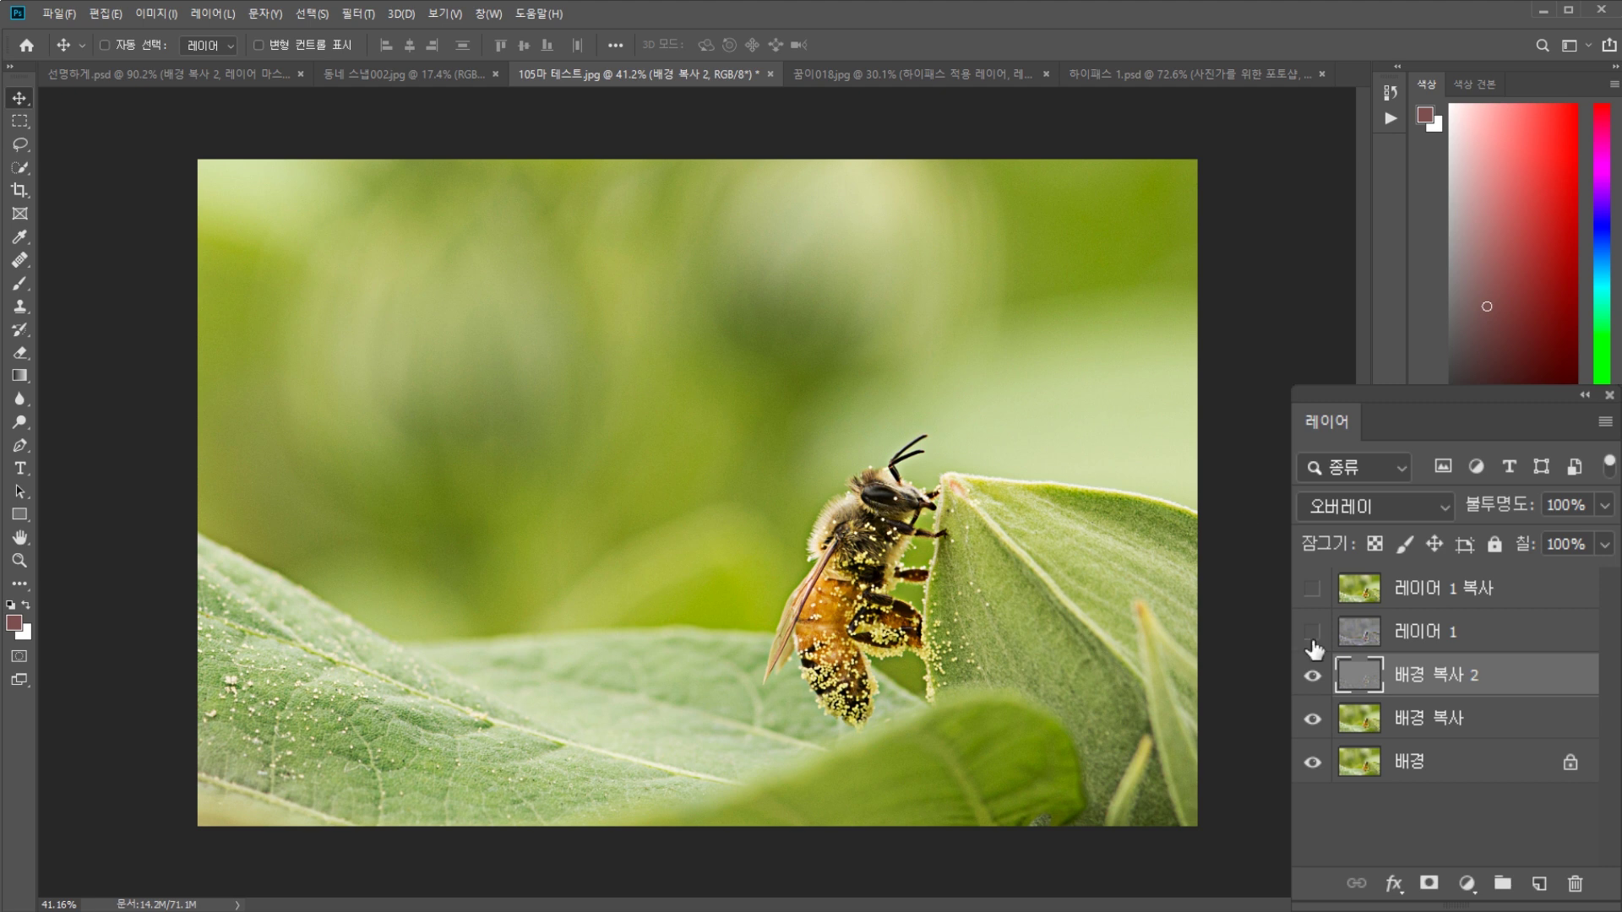
Add a black layer mask to 배경 복사 2 and paint white over the bee's head, body and wing with the Brush.
{"action": "left_click", "coordinate": [1430, 885], "text": "alt"}
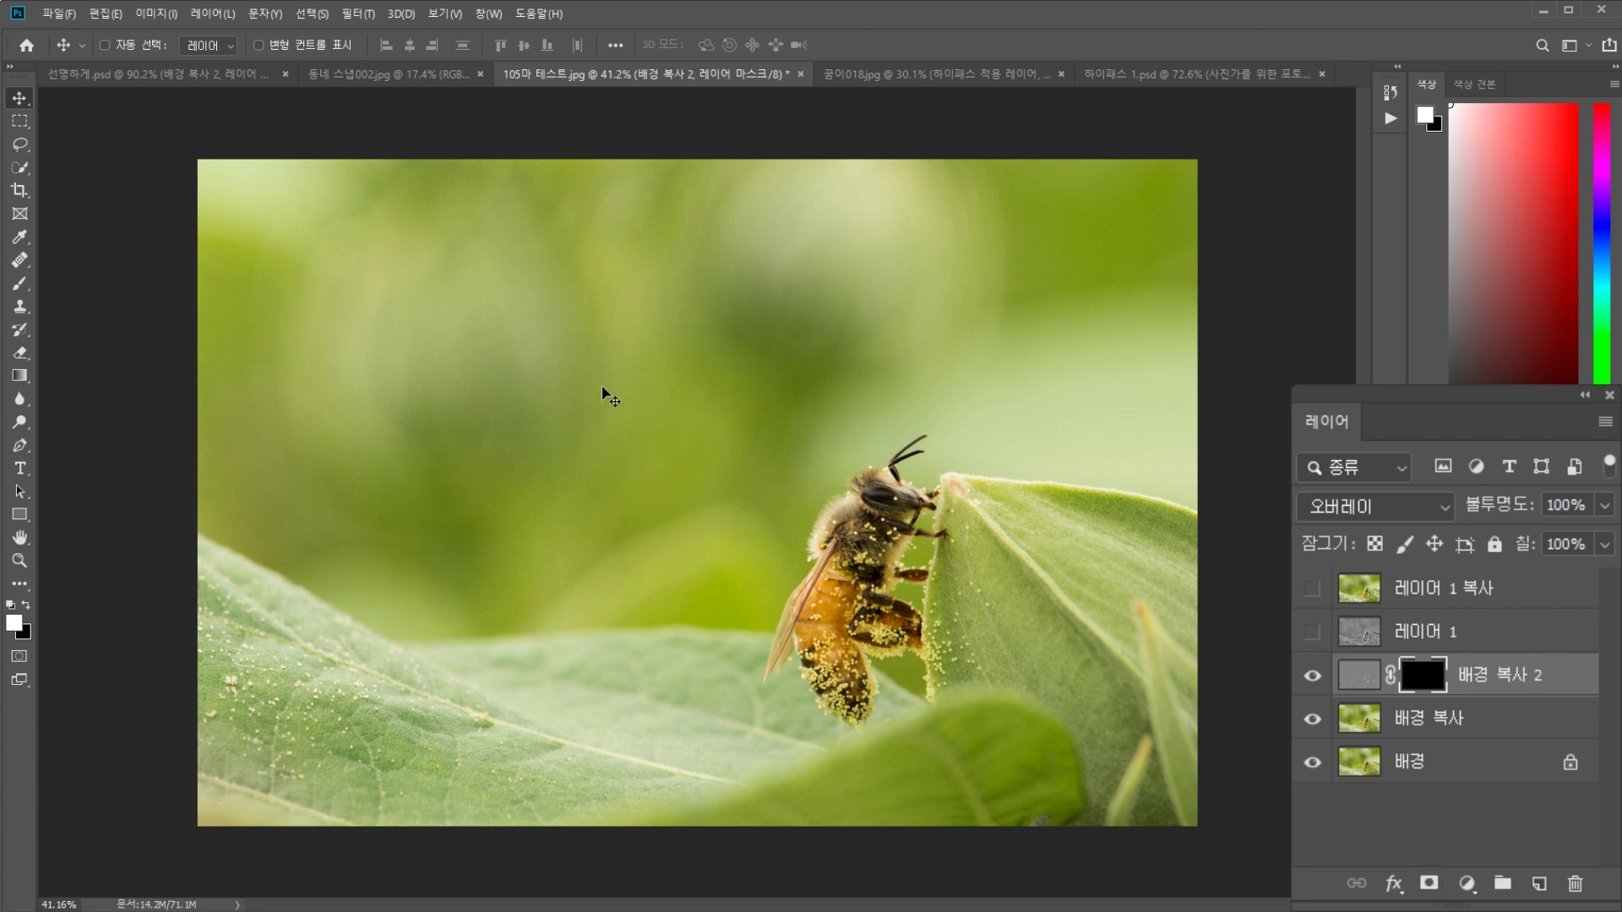
{"action": "left_click", "coordinate": [20, 286]}
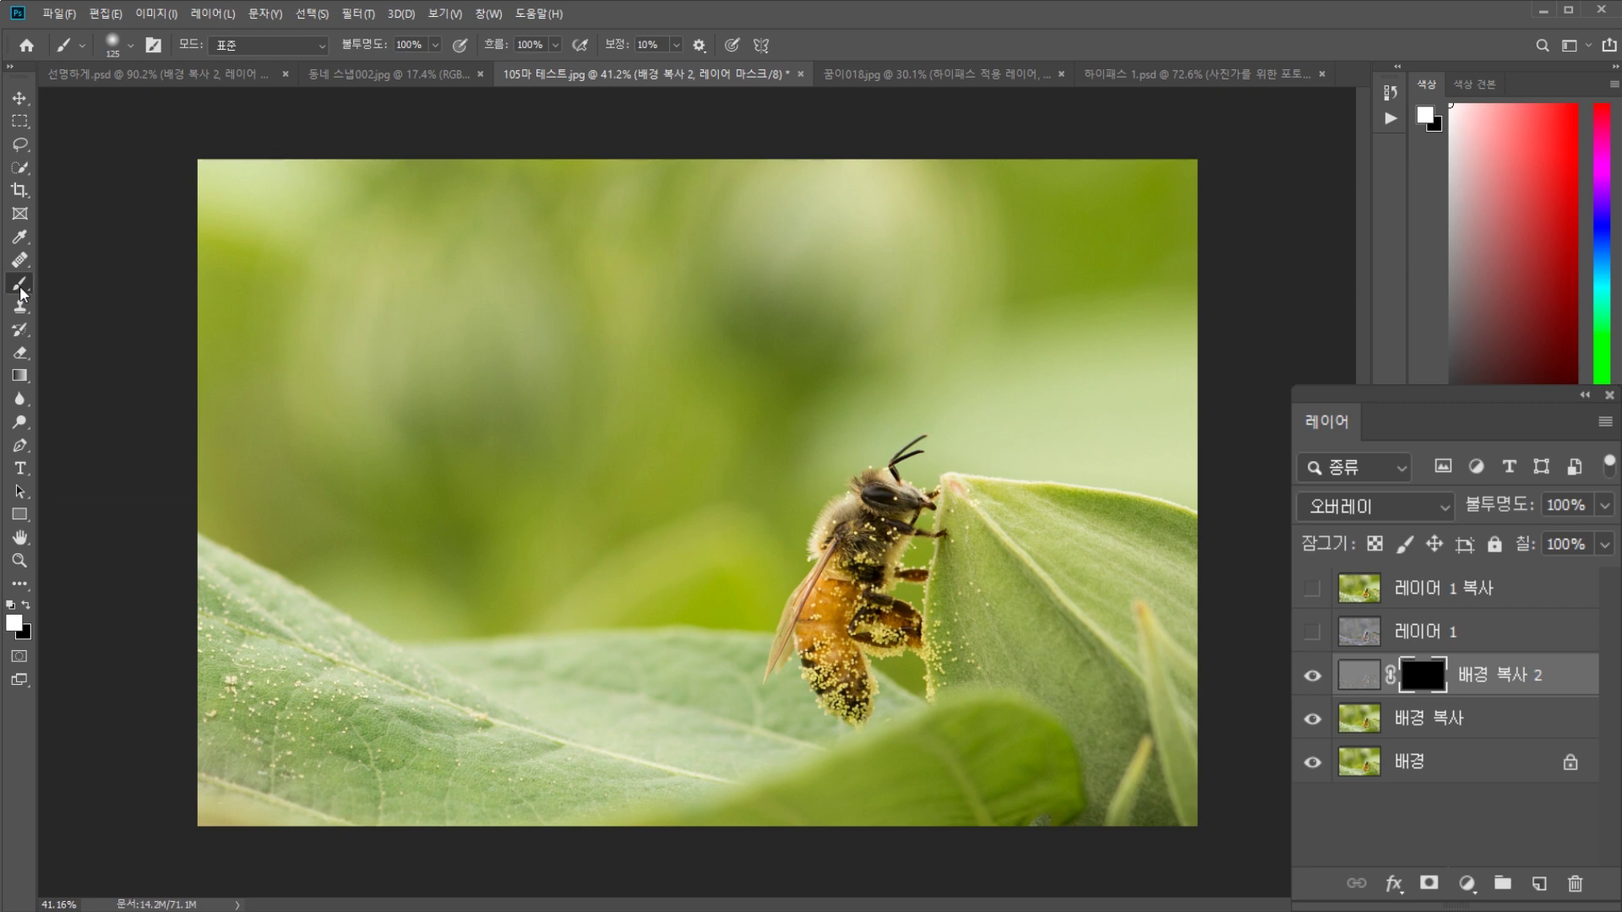
{"action": "scroll", "coordinate": [938, 646], "scroll_direction": "up", "scroll_amount": 3}
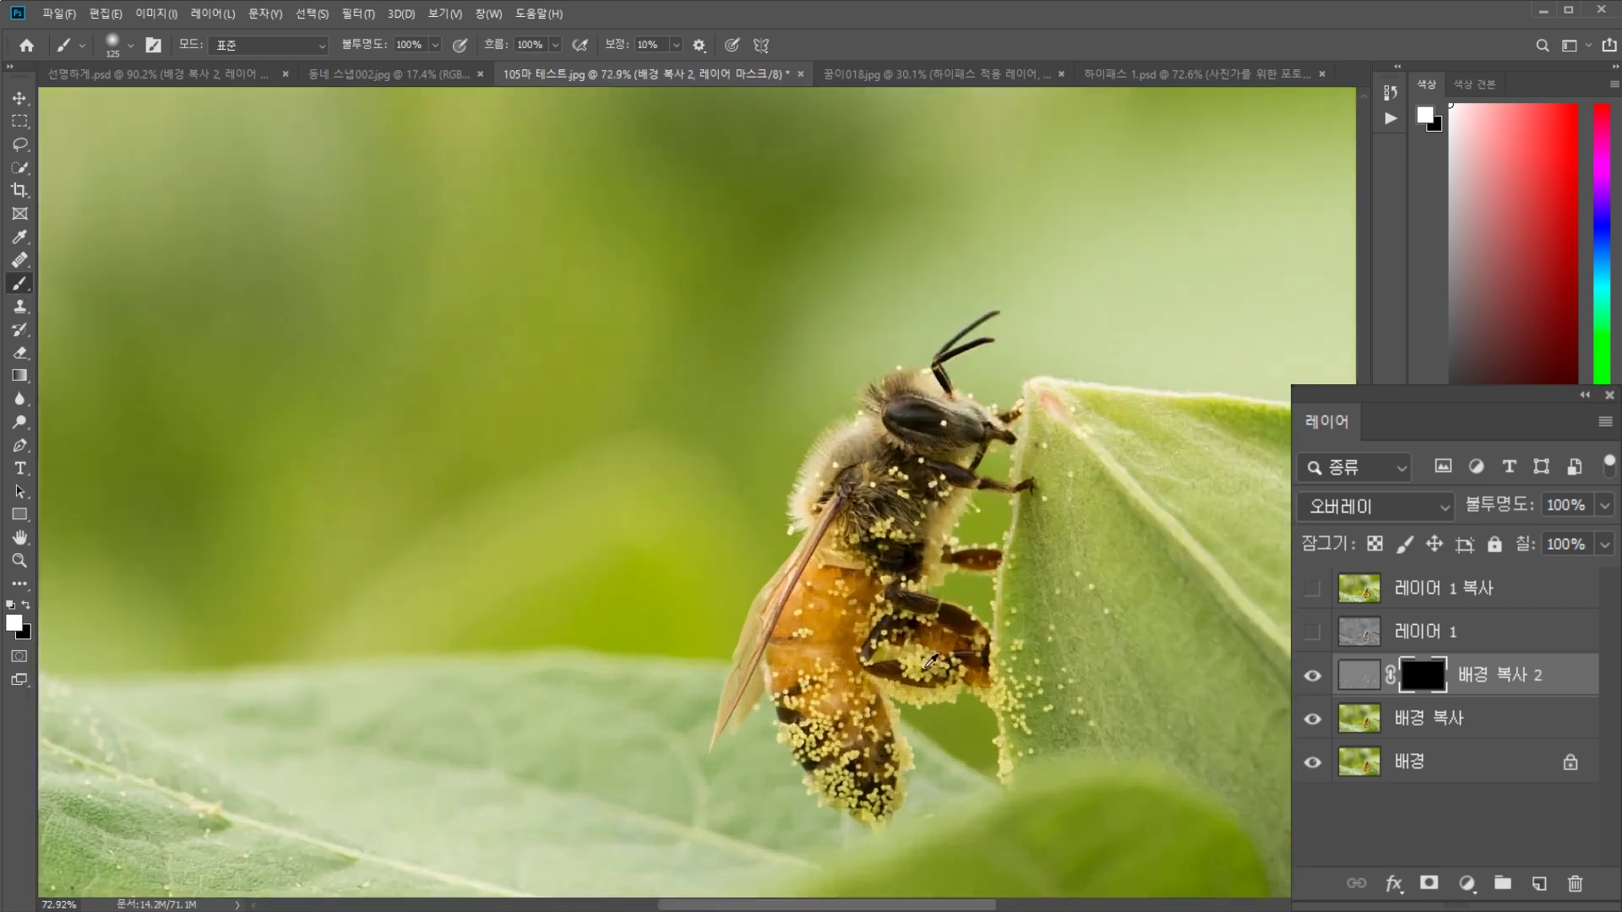
{"action": "mouse_move", "coordinate": [895, 431]}
{"action": "left_mouse_down"}
{"action": "mouse_move", "coordinate": [919, 471]}
{"action": "mouse_move", "coordinate": [947, 421]}
{"action": "mouse_move", "coordinate": [971, 427]}
{"action": "mouse_move", "coordinate": [952, 445]}
{"action": "mouse_move", "coordinate": [944, 390]}
{"action": "mouse_move", "coordinate": [966, 339]}
{"action": "mouse_move", "coordinate": [910, 451]}
{"action": "mouse_move", "coordinate": [826, 504]}
{"action": "mouse_move", "coordinate": [849, 526]}
{"action": "mouse_move", "coordinate": [778, 639]}
{"action": "mouse_move", "coordinate": [785, 681]}
{"action": "mouse_move", "coordinate": [843, 751]}
{"action": "mouse_move", "coordinate": [844, 788]}
{"action": "mouse_move", "coordinate": [885, 774]}
{"action": "mouse_move", "coordinate": [868, 700]}
{"action": "mouse_move", "coordinate": [960, 668]}
{"action": "mouse_move", "coordinate": [968, 604]}
{"action": "mouse_move", "coordinate": [923, 565]}
{"action": "mouse_move", "coordinate": [970, 539]}
{"action": "mouse_move", "coordinate": [953, 416]}
{"action": "mouse_move", "coordinate": [821, 555]}
{"action": "mouse_move", "coordinate": [779, 669]}
{"action": "left_mouse_up"}
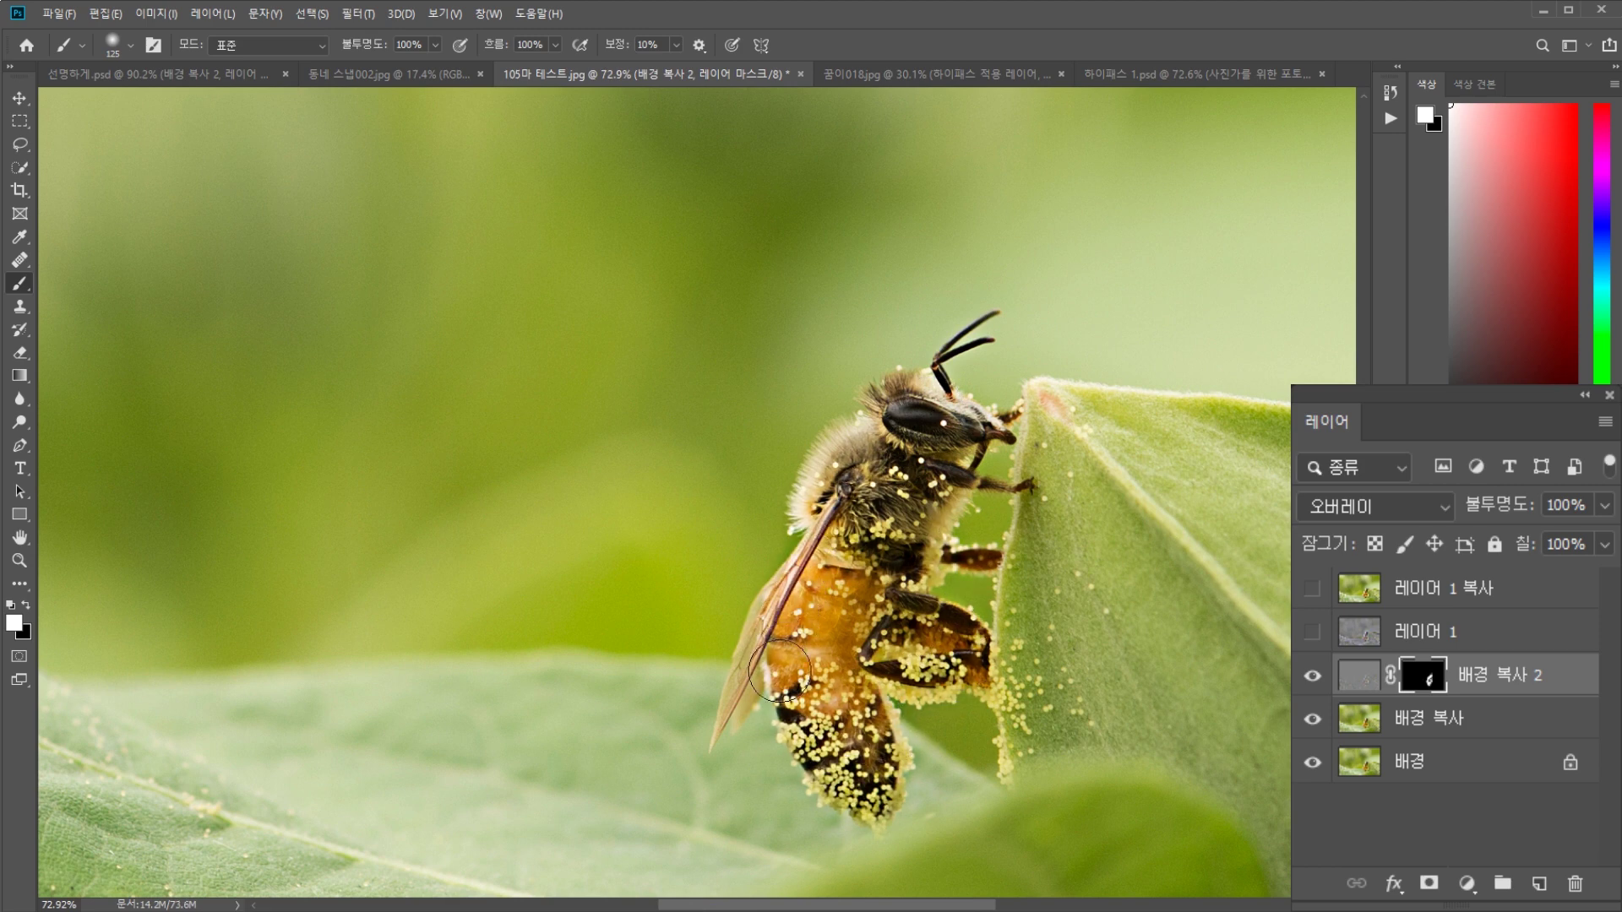
Toggle the masked 배경 복사 2 layer at several zoom levels to compare the bee before and after sharpening, leaving it shown.
{"action": "scroll", "coordinate": [783, 673], "scroll_direction": "down", "scroll_amount": 4}
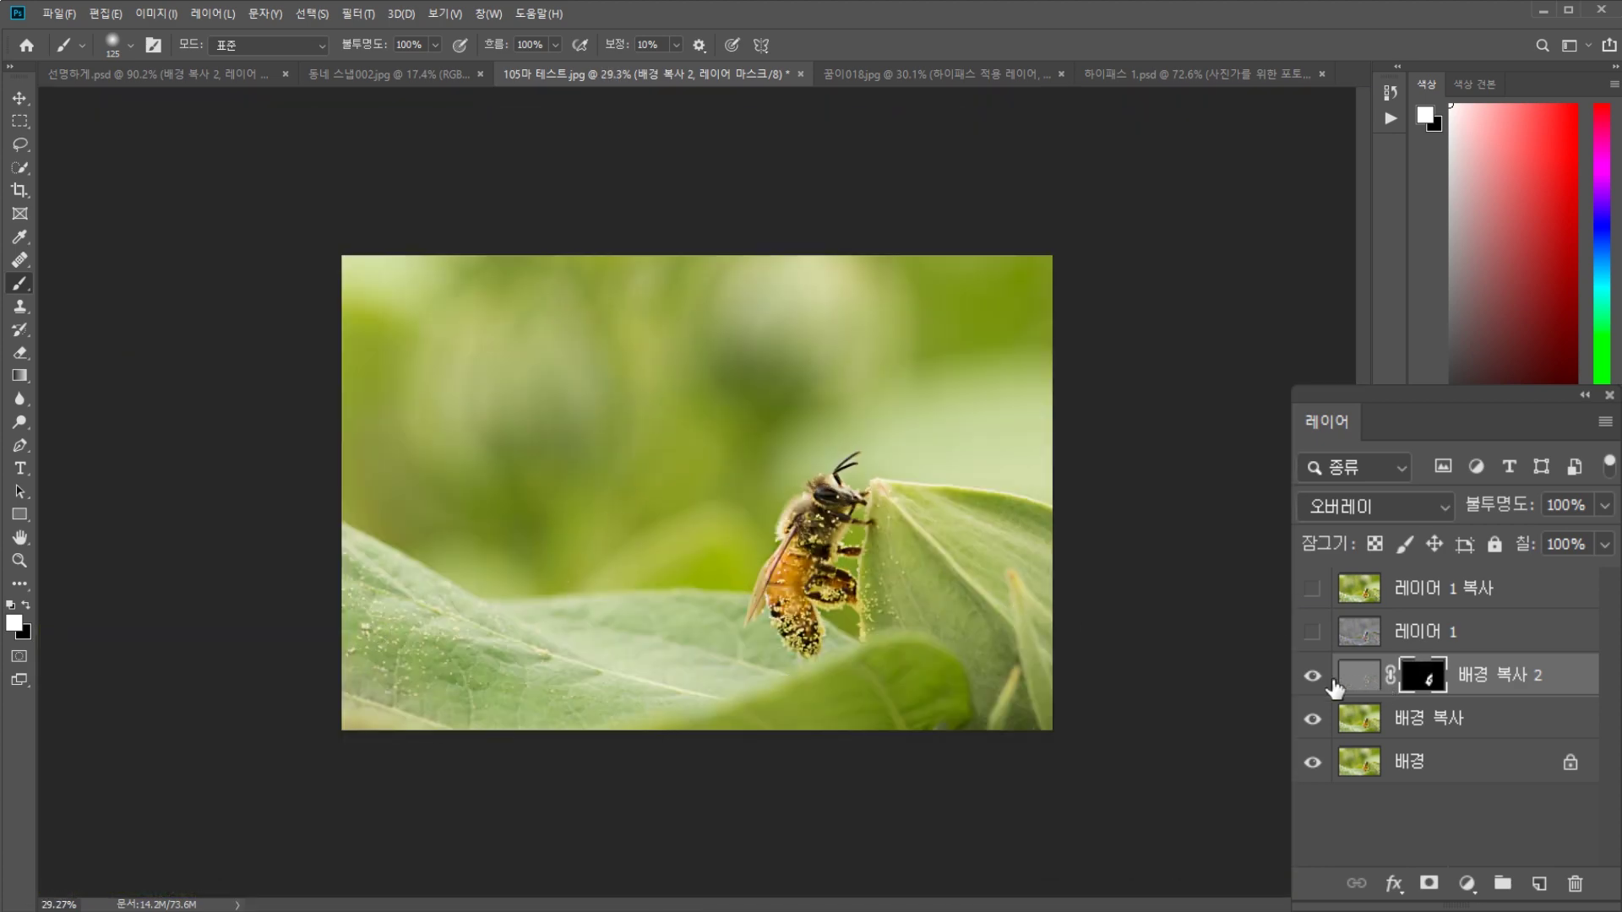
{"action": "left_click", "coordinate": [1316, 681]}
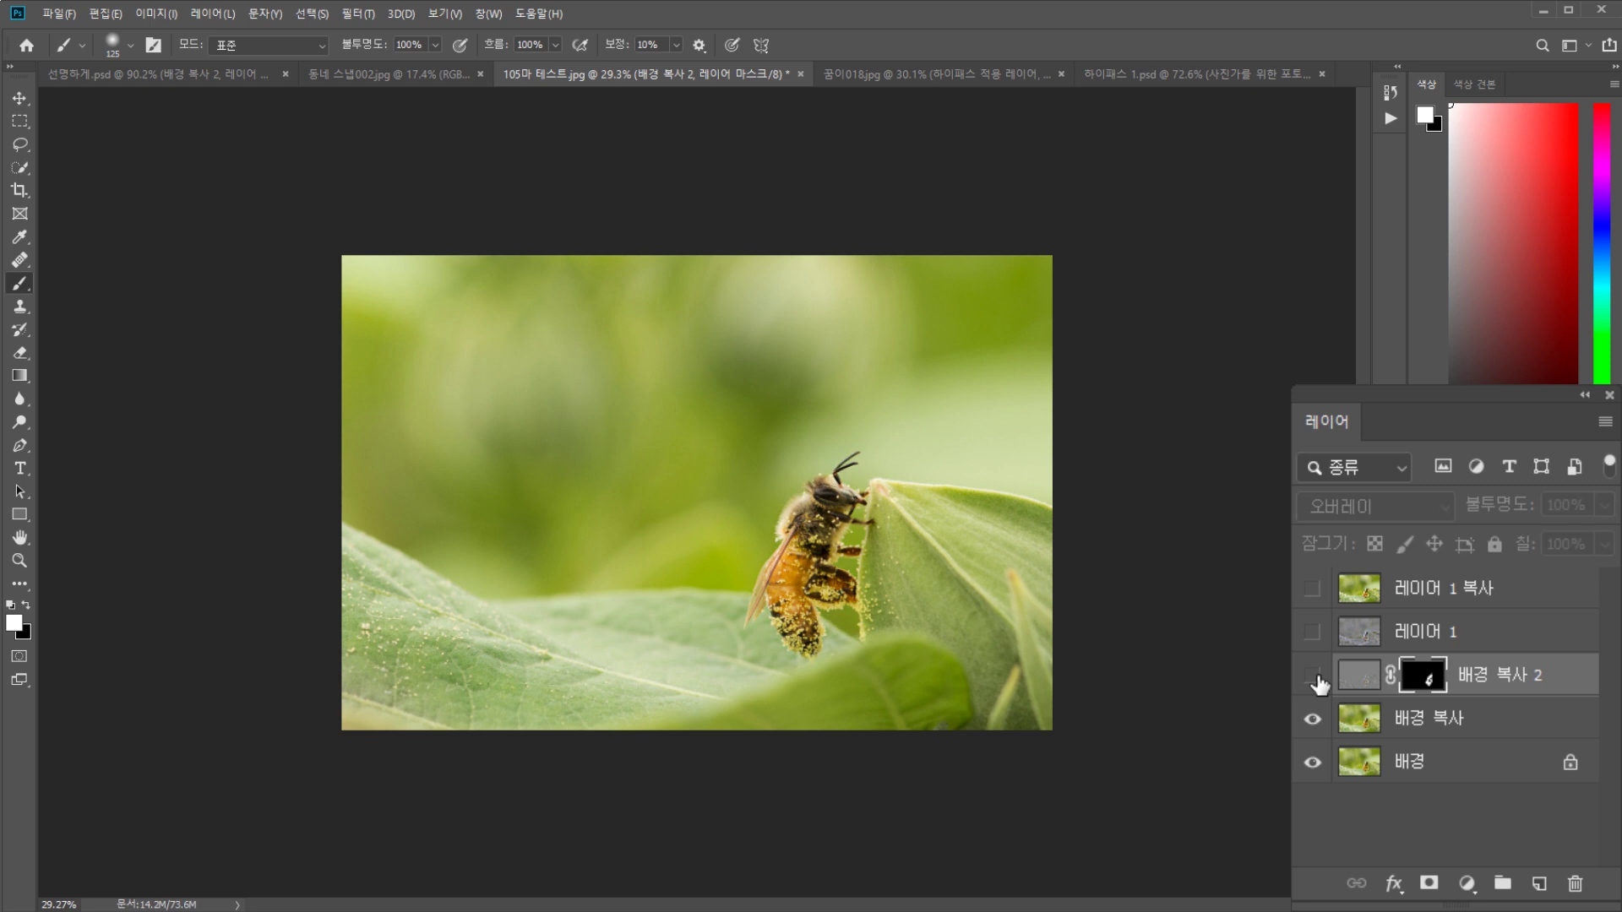
{"action": "left_click", "coordinate": [1319, 682]}
{"action": "left_click", "coordinate": [1319, 683]}
{"action": "key", "text": "ctrl+plus"}
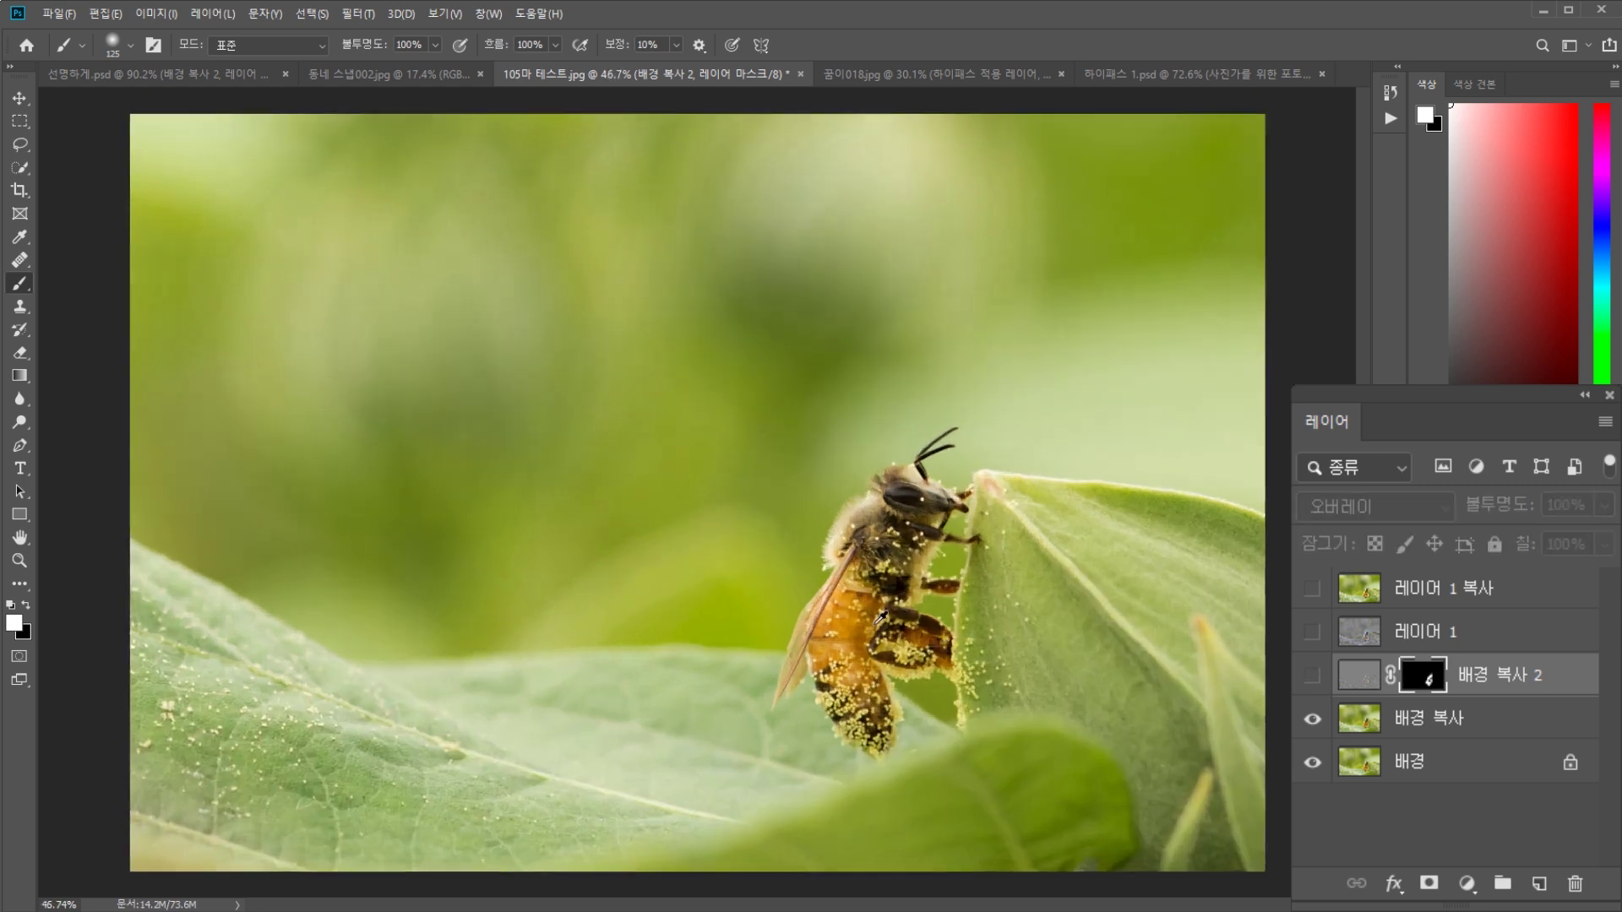
{"action": "left_click", "coordinate": [1321, 681]}
{"action": "left_click", "coordinate": [1318, 683]}
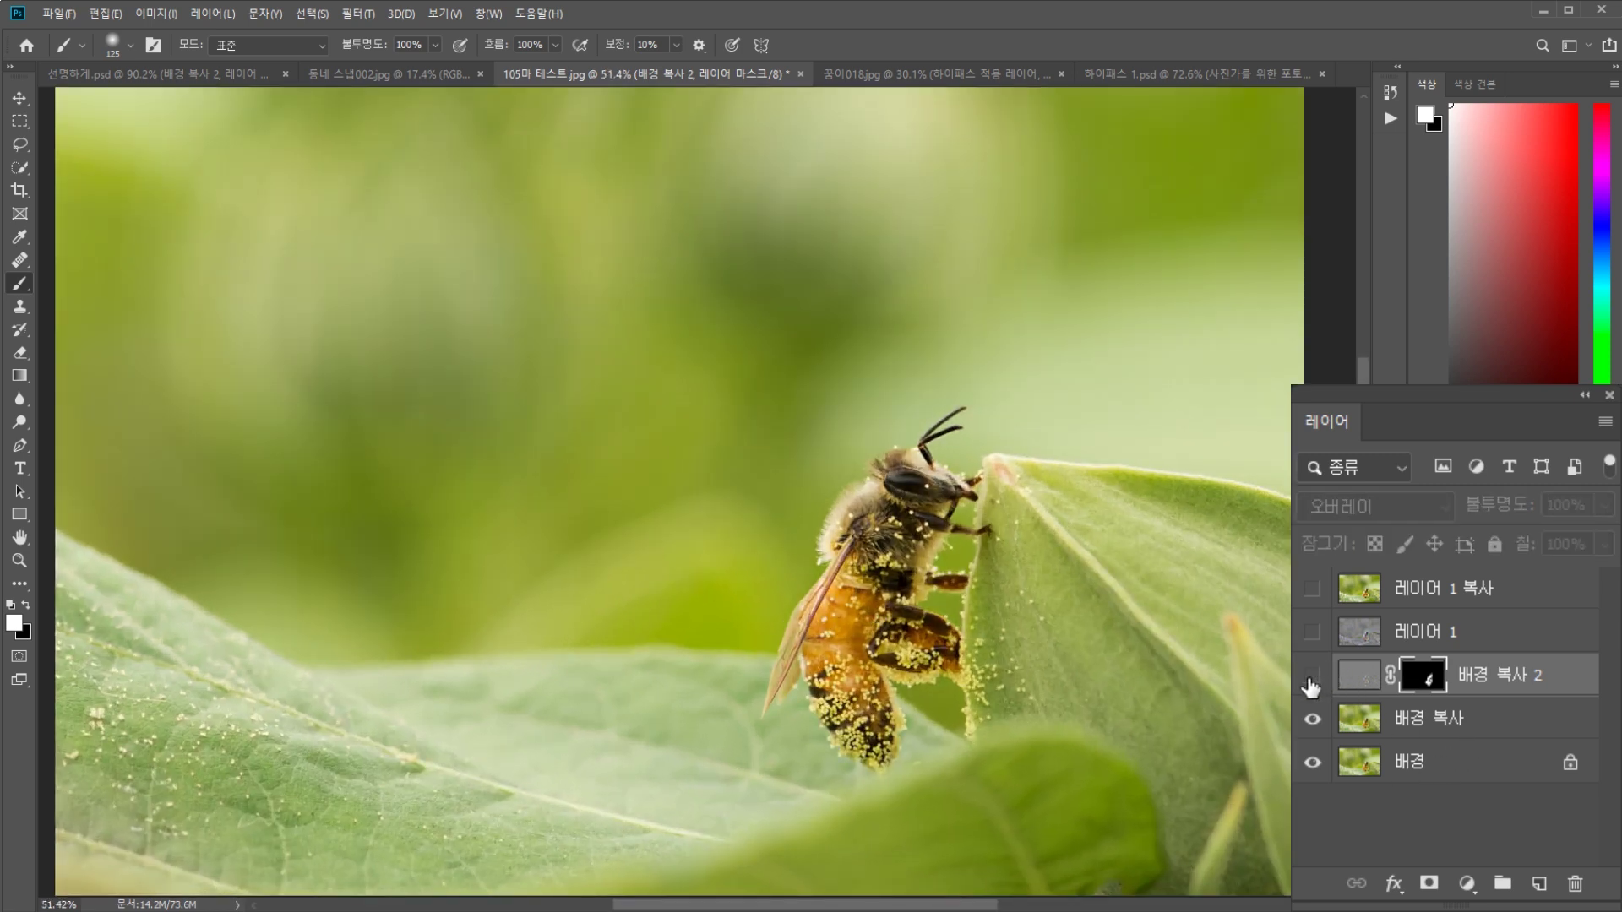
{"action": "left_click", "coordinate": [1315, 685]}
{"action": "scroll", "coordinate": [895, 608], "scroll_direction": "down", "scroll_amount": 1}
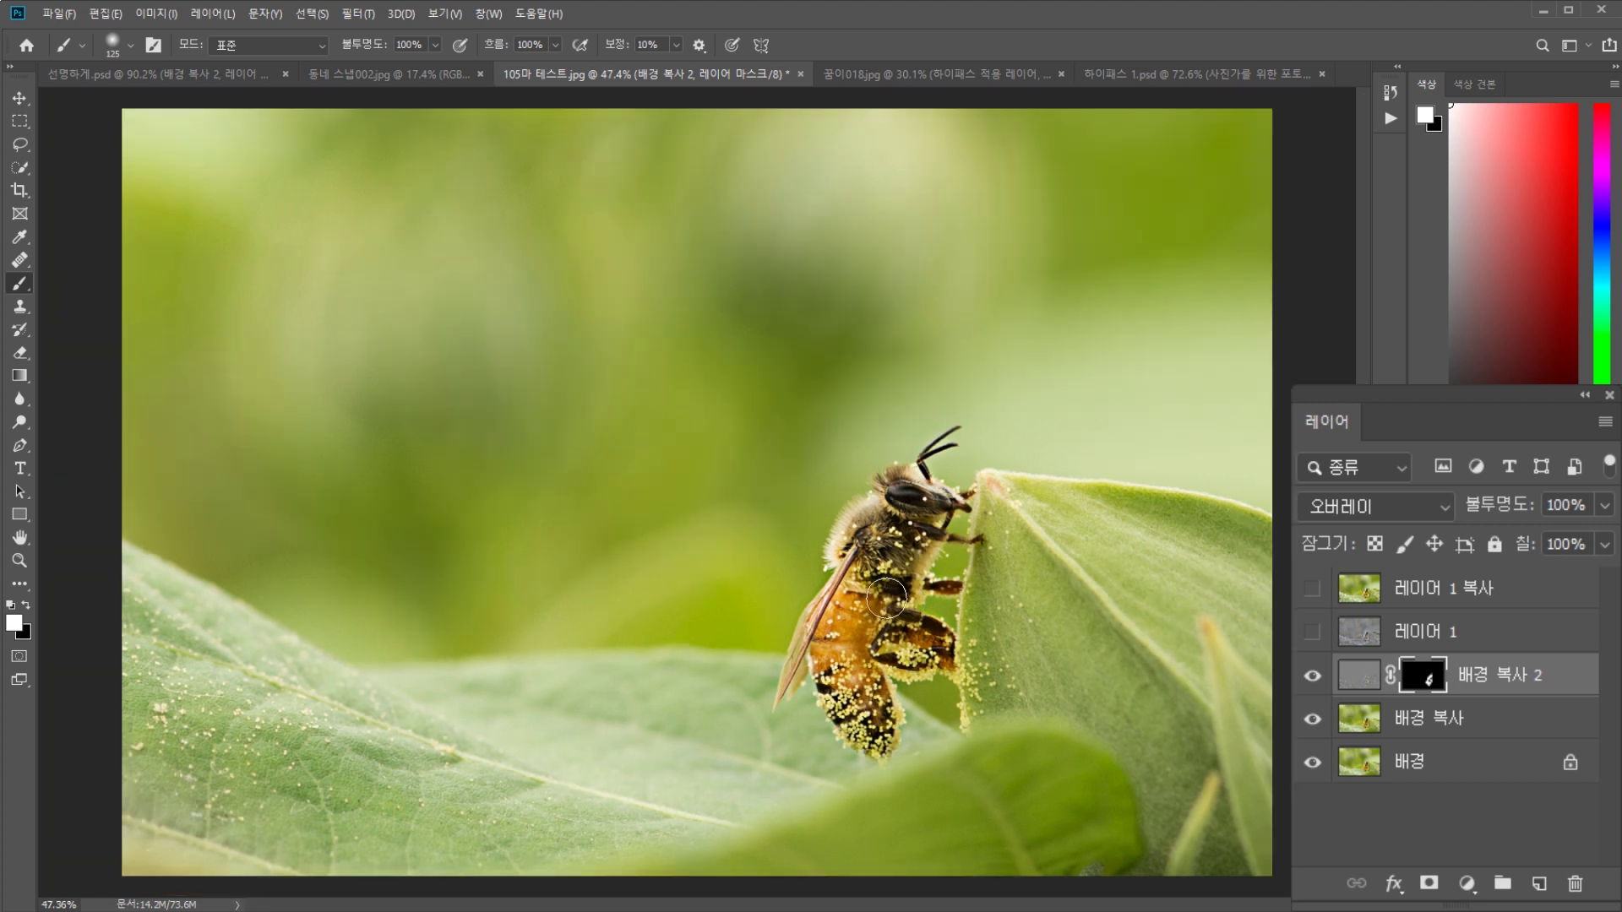